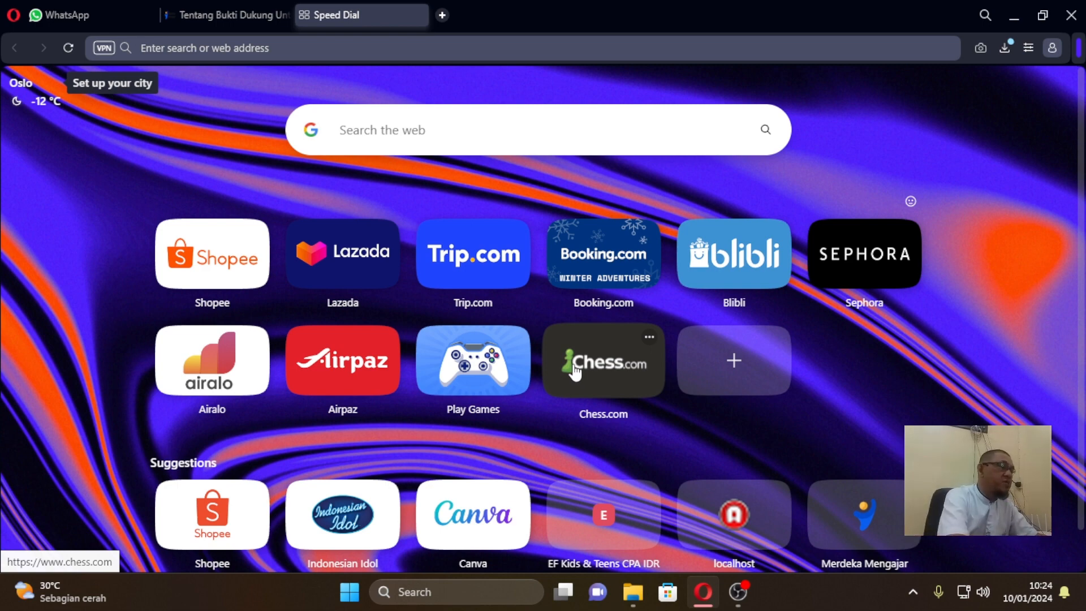
Search the web for "pmm" and open the Masuk page of Platform Merdeka Mengajar.
type("pmm")
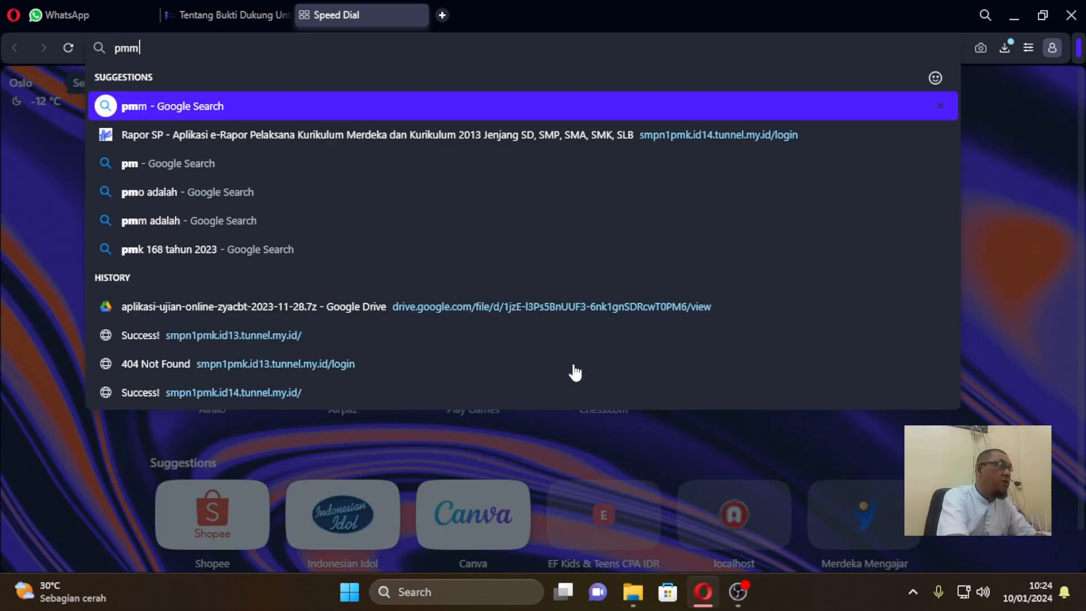
key("Return")
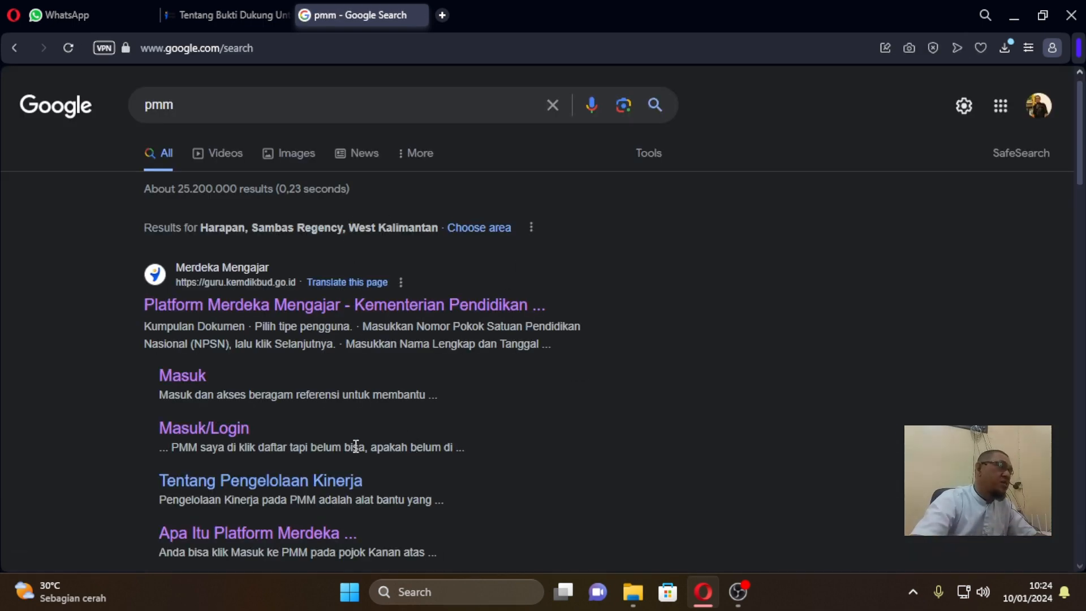
left_click(187, 379)
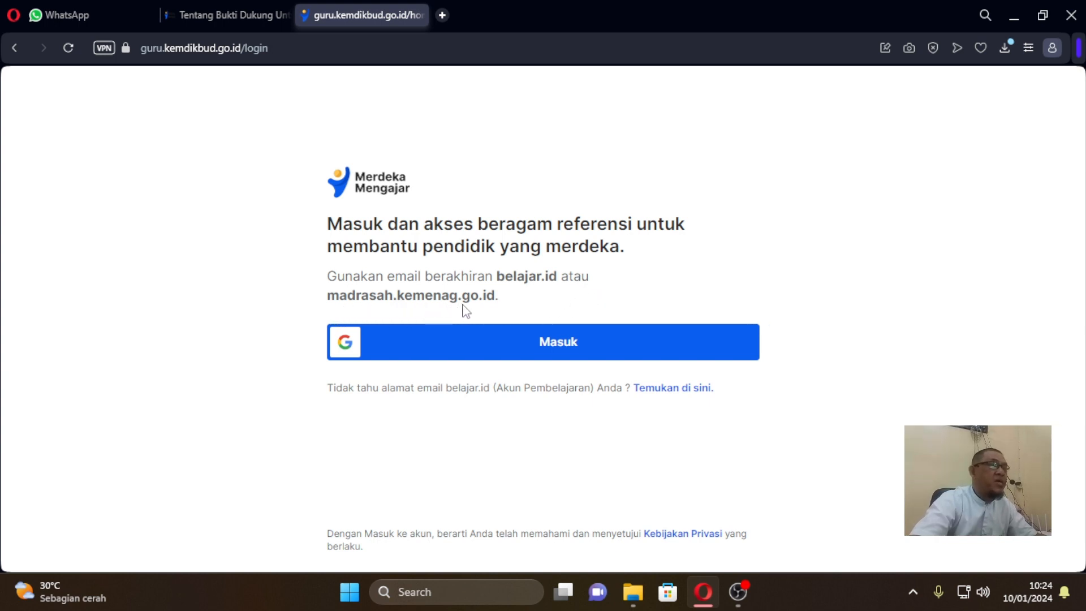
Sign in to Merdeka Mengajar with the teacher's guru.smp.belajar.id Google account.
left_click(528, 346)
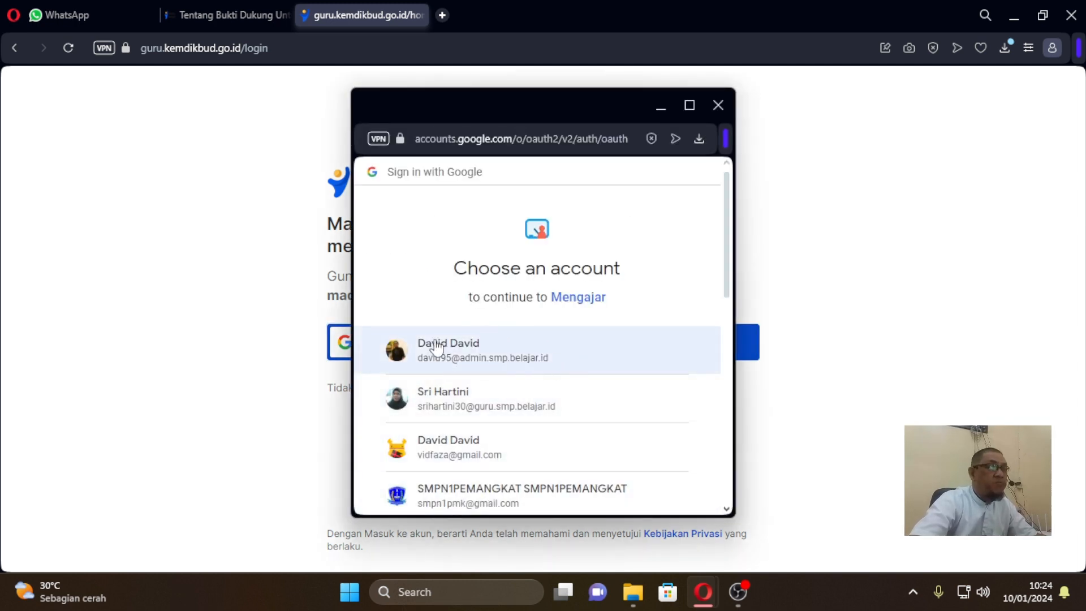
left_click(522, 413)
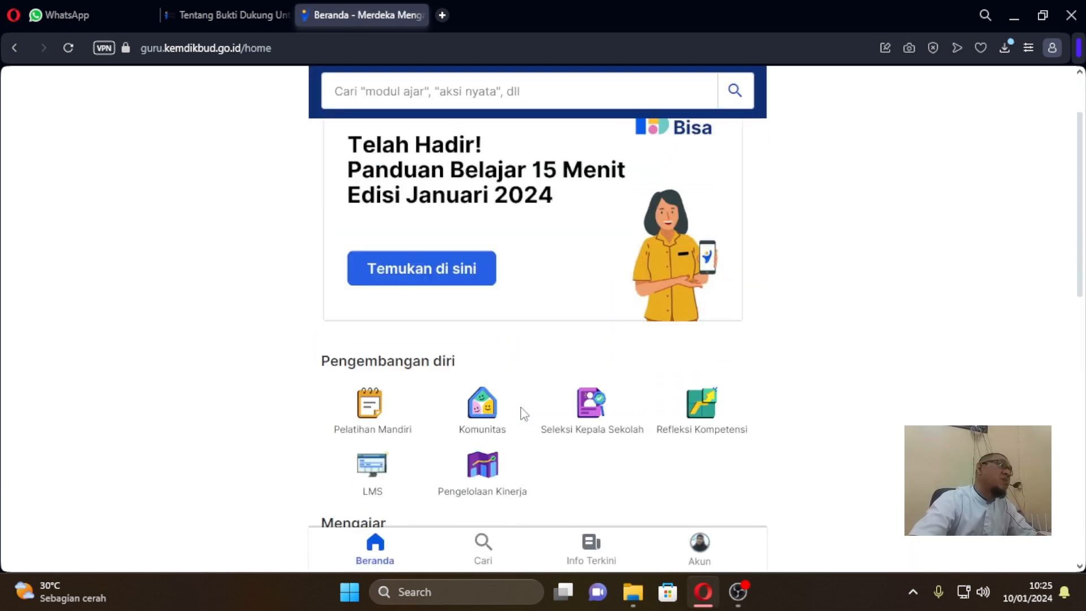
Open Pengelolaan Kinerja under Pengembangan diri and continue into the Perencanaan Kinerja form.
scroll(524, 413, "down", 3)
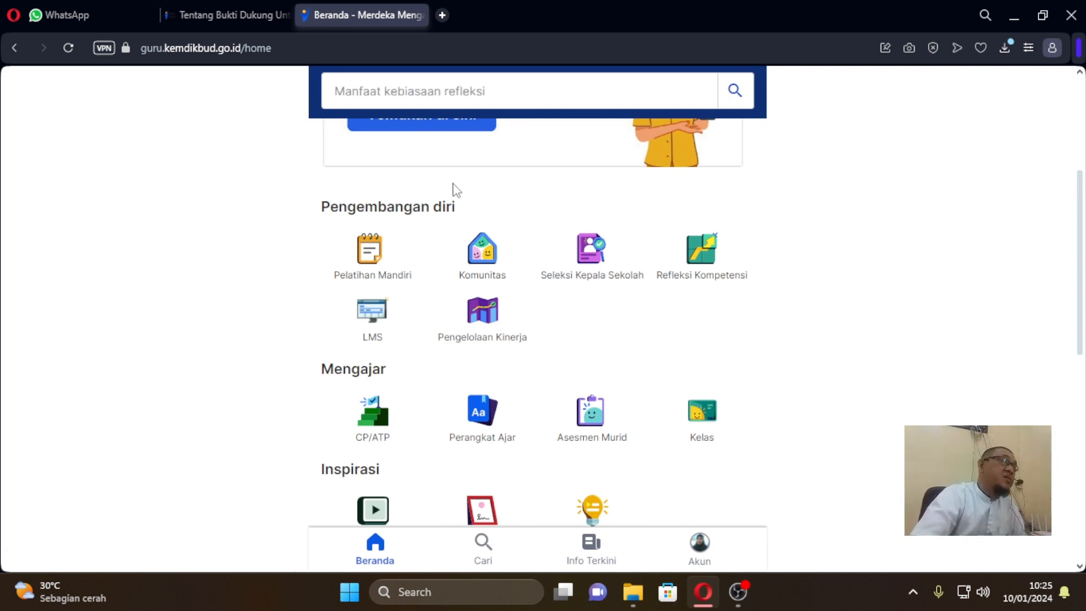
scroll(558, 310, "down", 3)
scroll(634, 407, "up", 4)
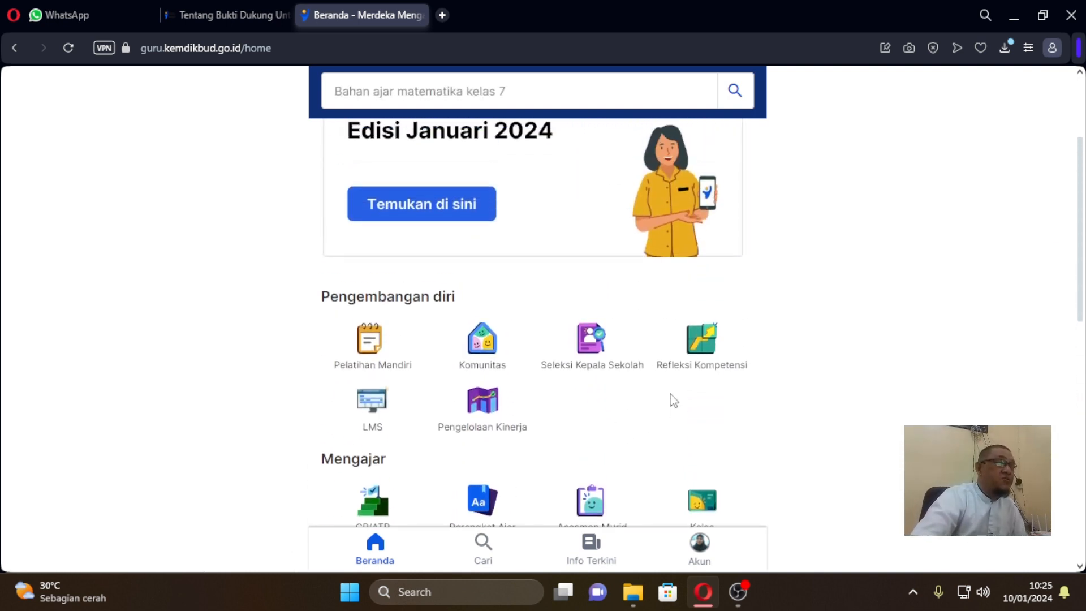
scroll(673, 400, "up", 2)
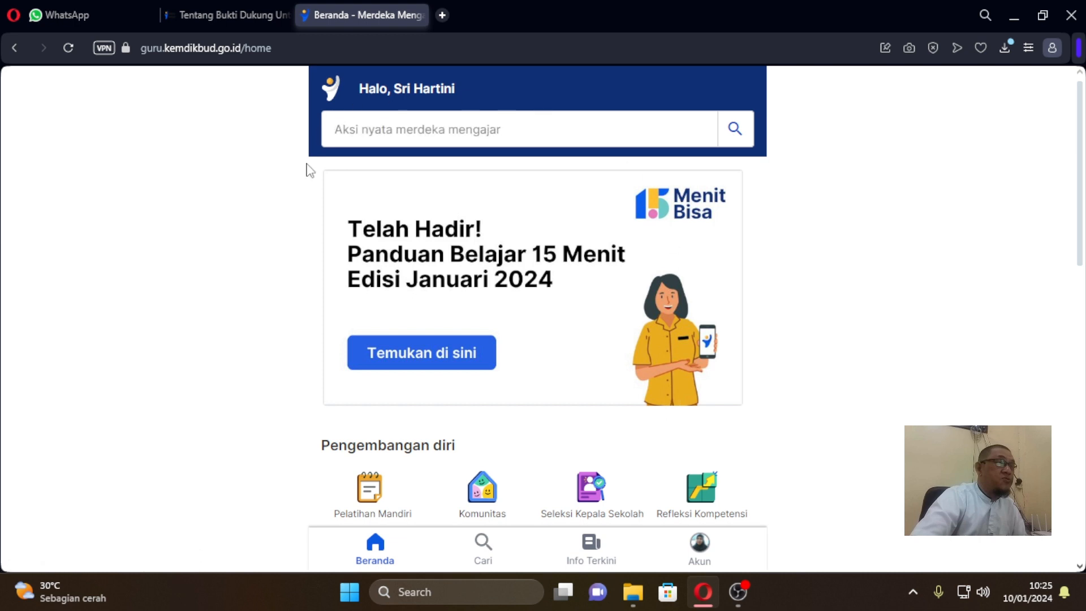
scroll(613, 320, "down", 3)
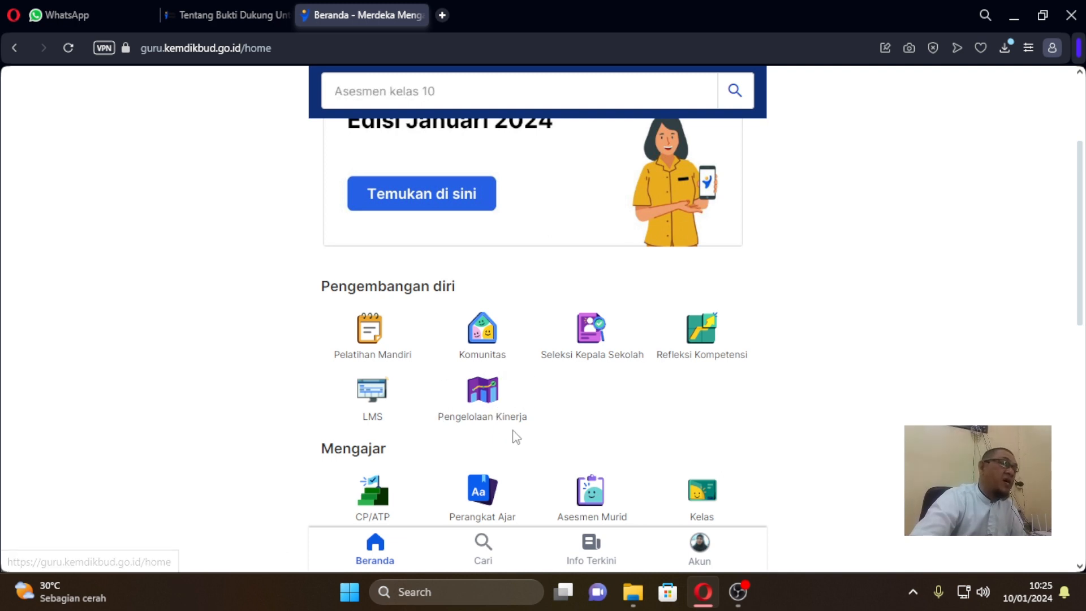
left_click(493, 407)
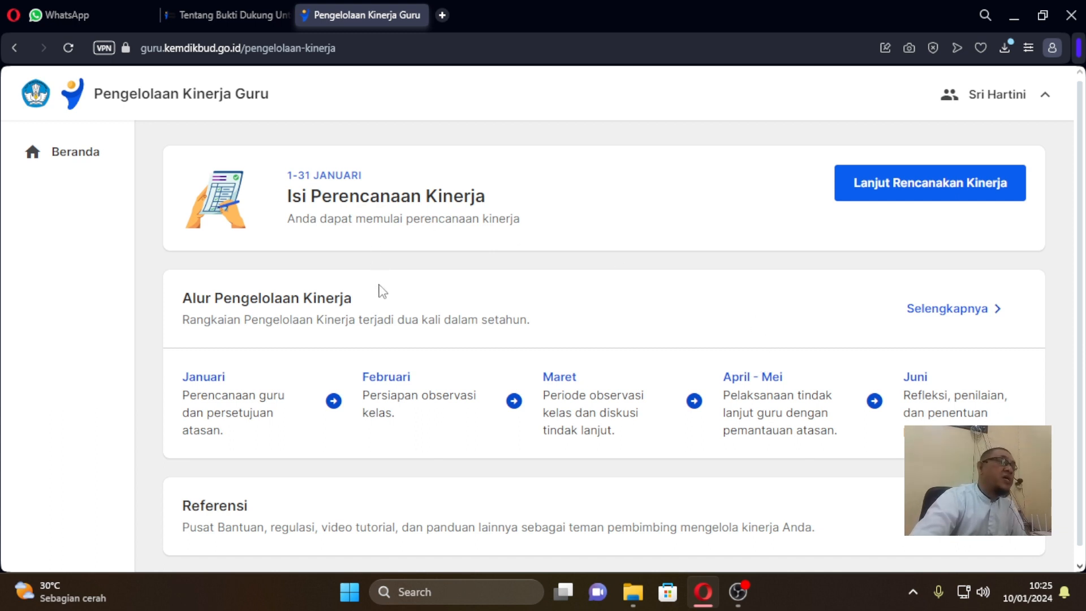
scroll(380, 293, "down", 1)
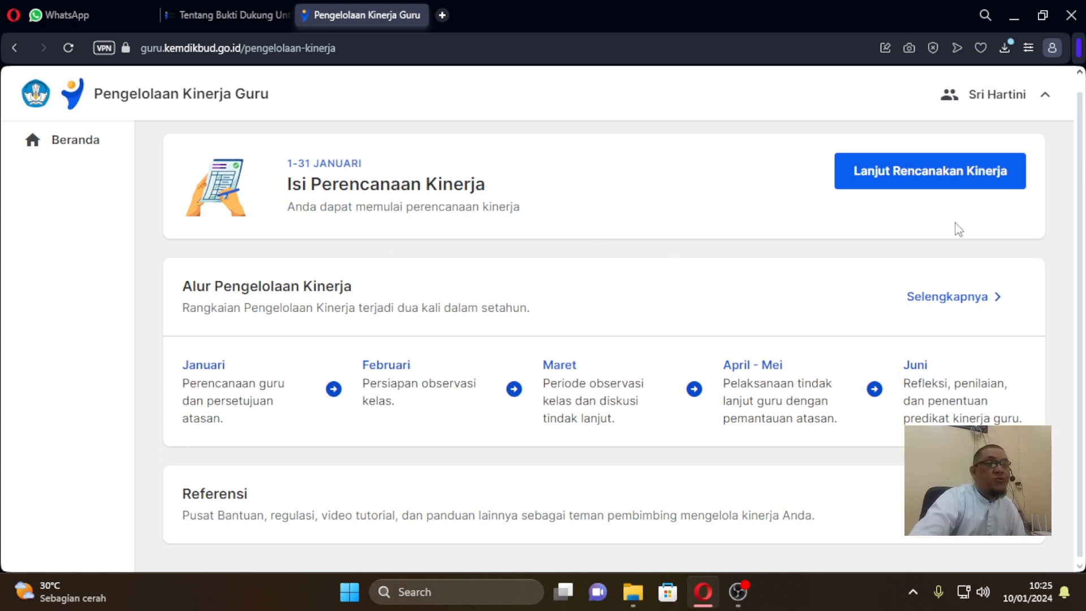
left_click(917, 180)
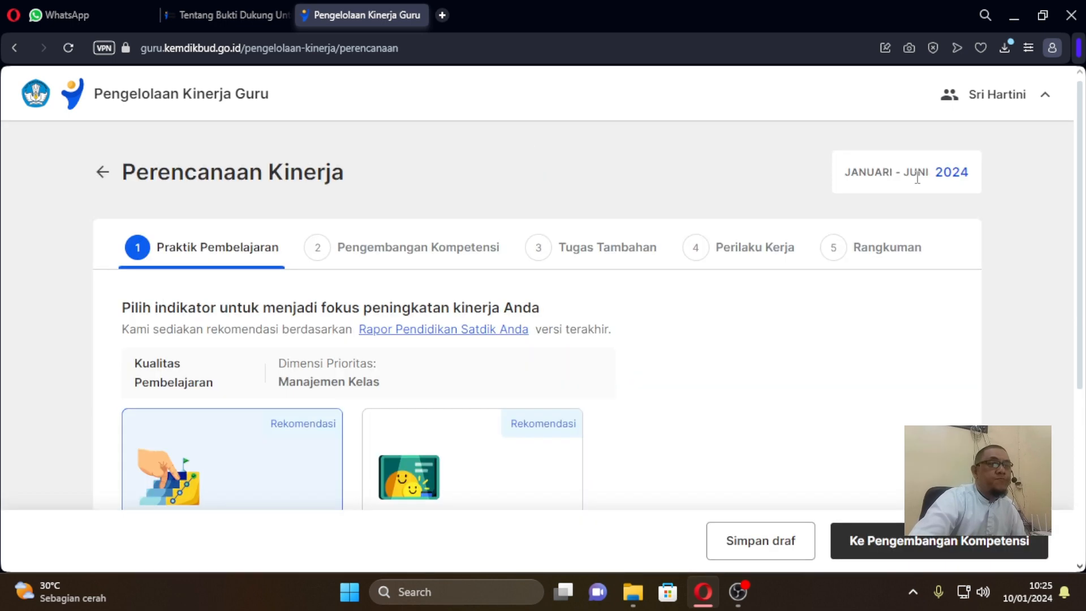
Show the other indicators in the Praktik Pembelajaran stage and review them alongside the recommended ones.
scroll(650, 226, "down", 2)
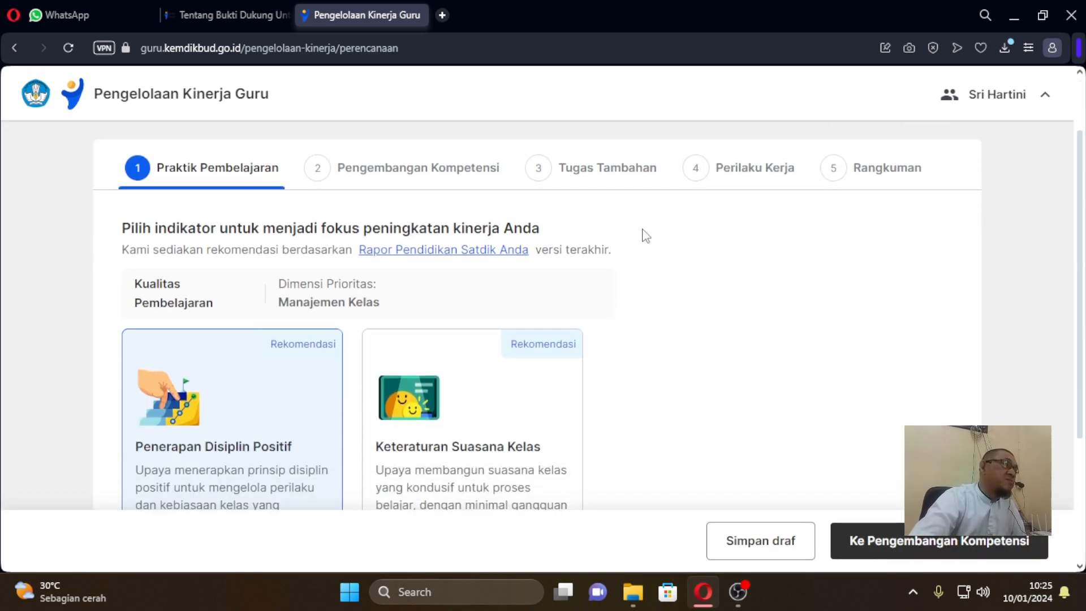
scroll(643, 235, "up", 2)
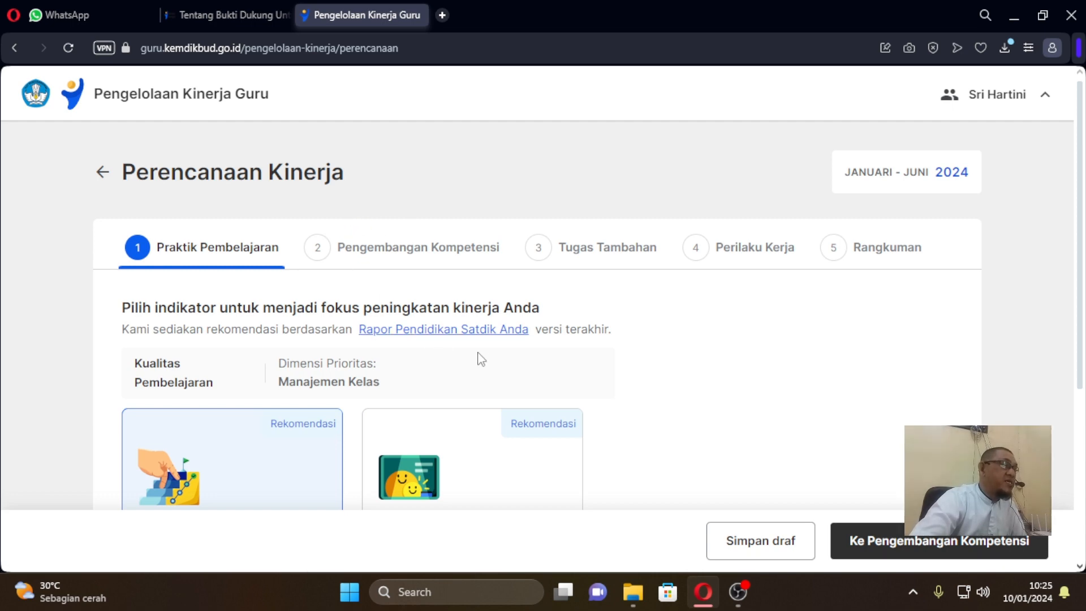
scroll(206, 271, "down", 1)
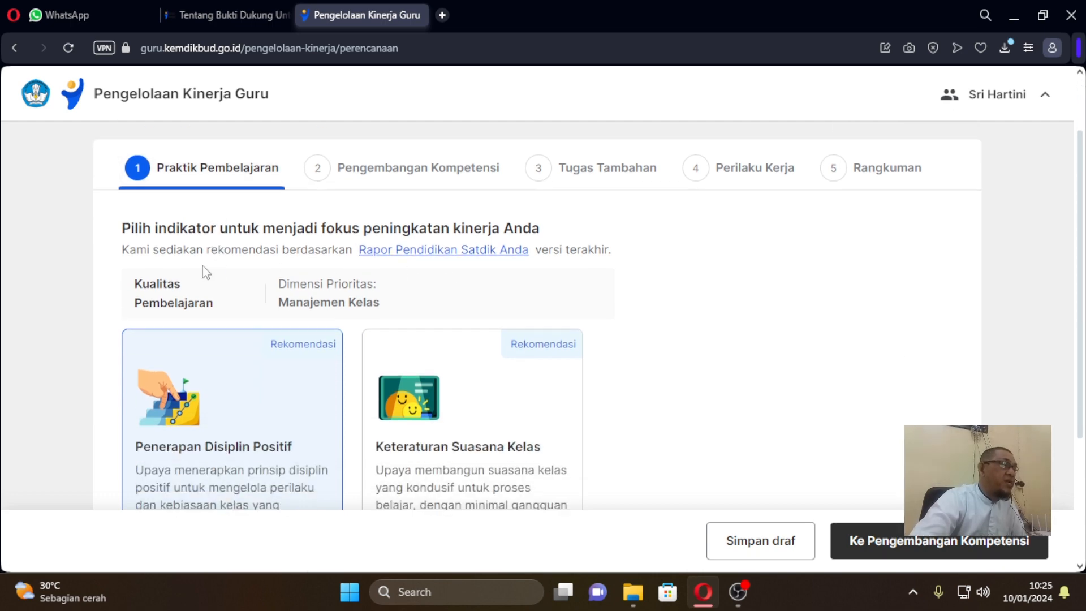
scroll(605, 296, "down", 1)
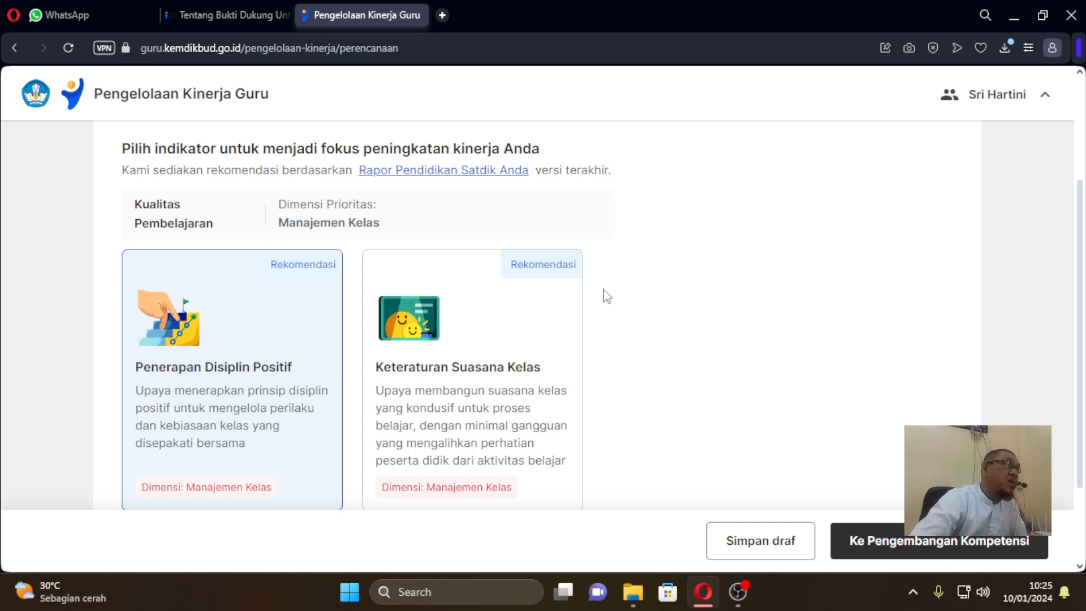
scroll(605, 295, "down", 1)
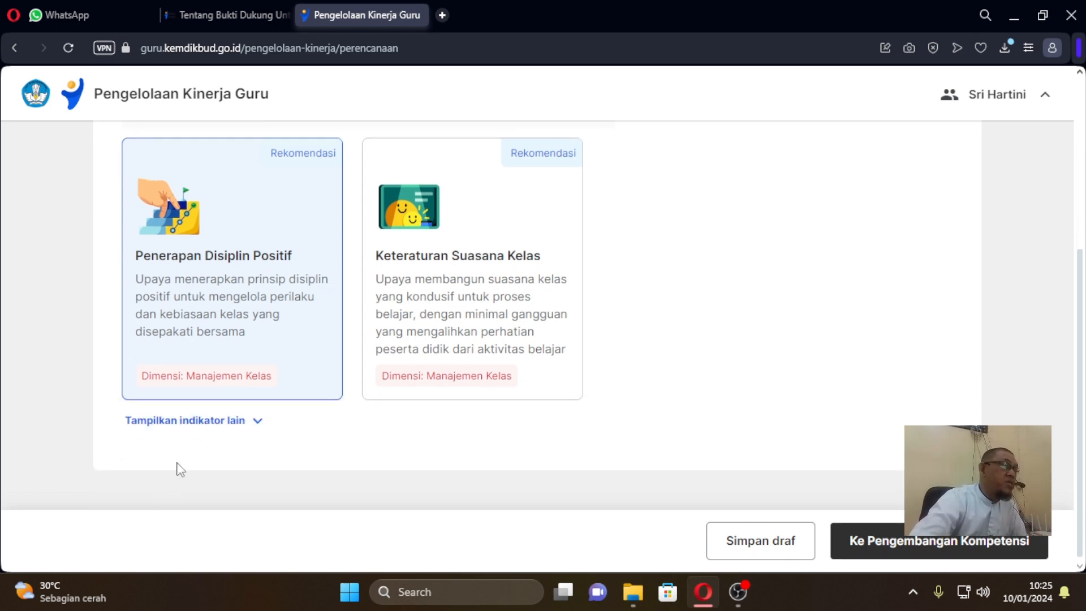
left_click(207, 425)
scroll(207, 430, "down", 7)
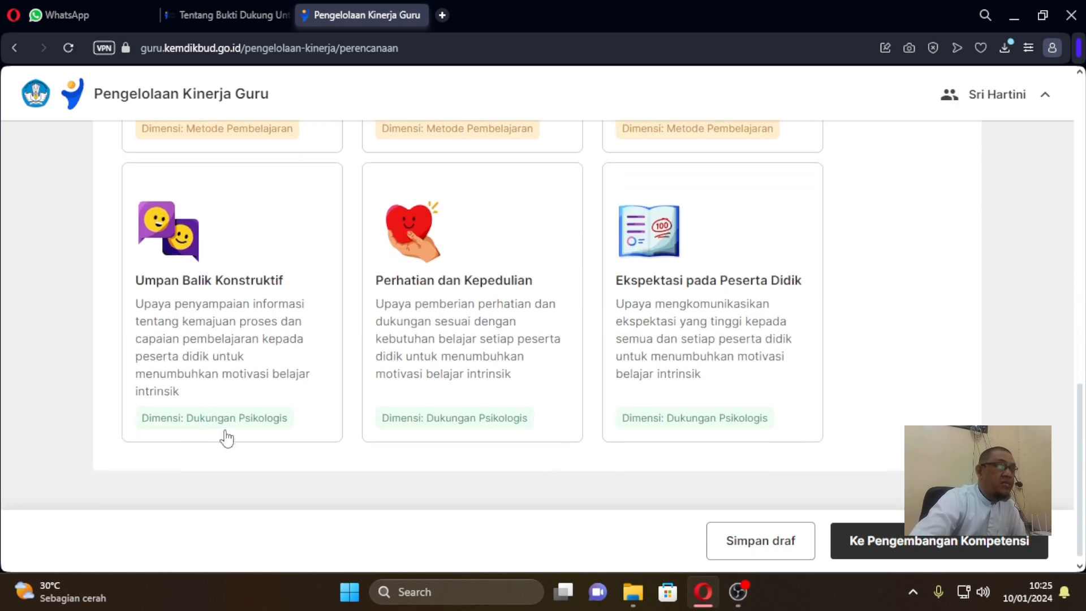
scroll(599, 383, "up", 3)
scroll(289, 439, "up", 8)
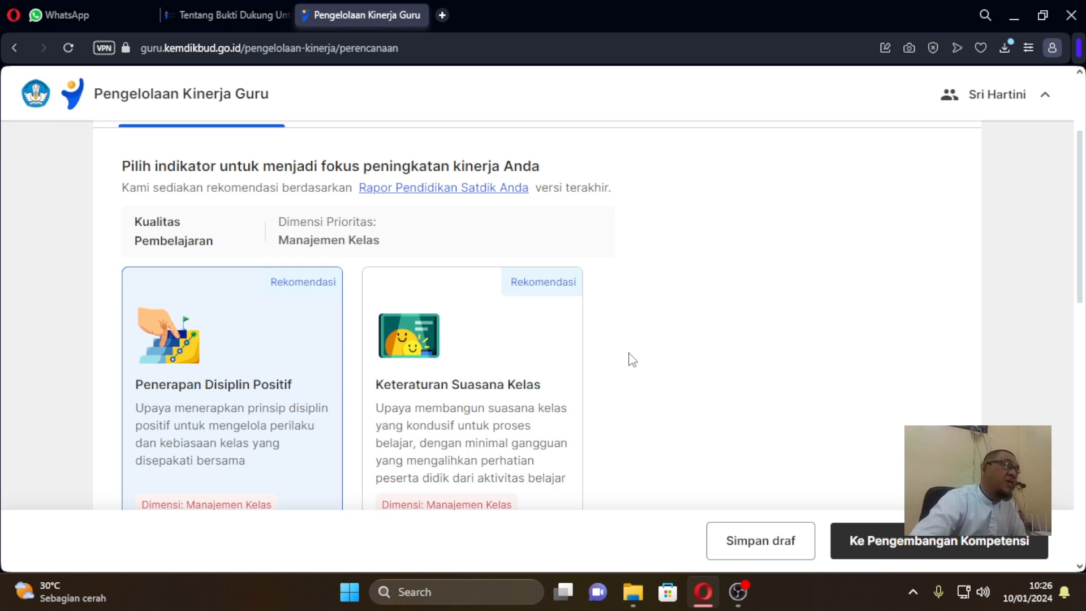
scroll(632, 360, "down", 3)
scroll(641, 360, "up", 4)
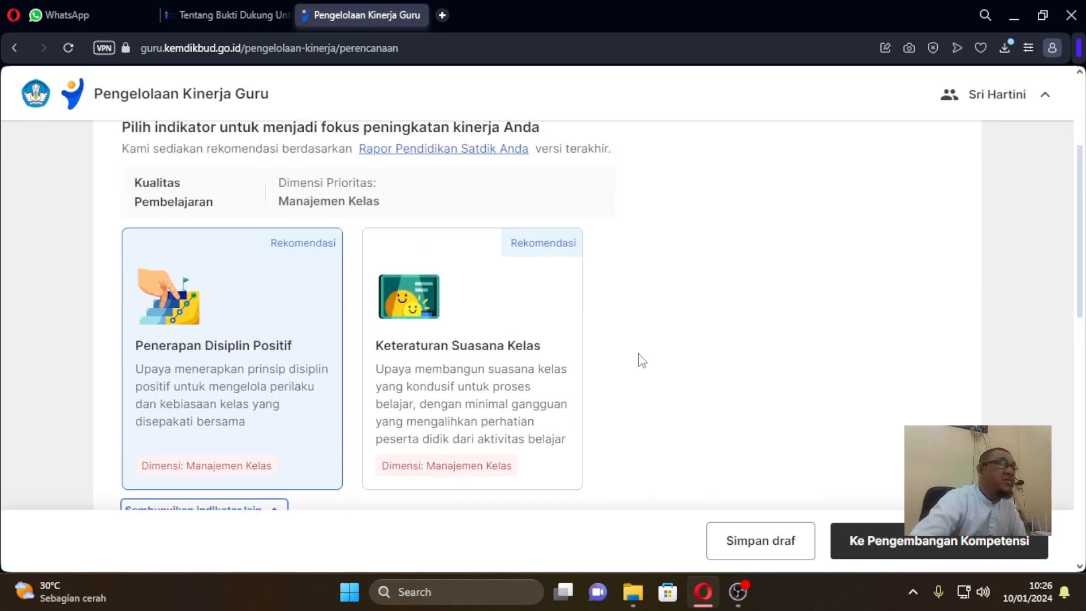
scroll(655, 359, "down", 2)
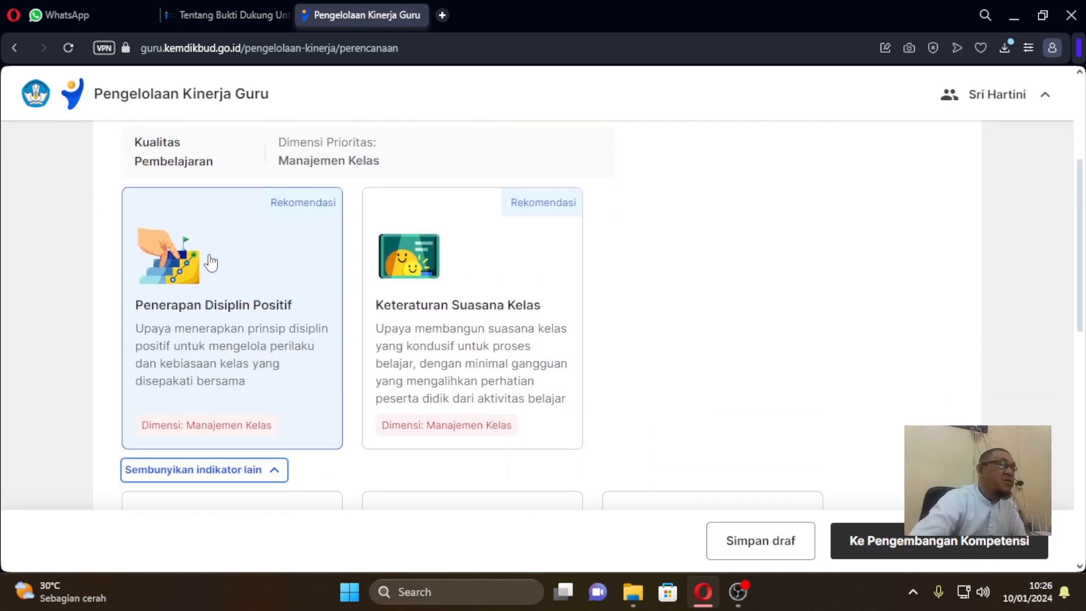
scroll(502, 409, "up", 2)
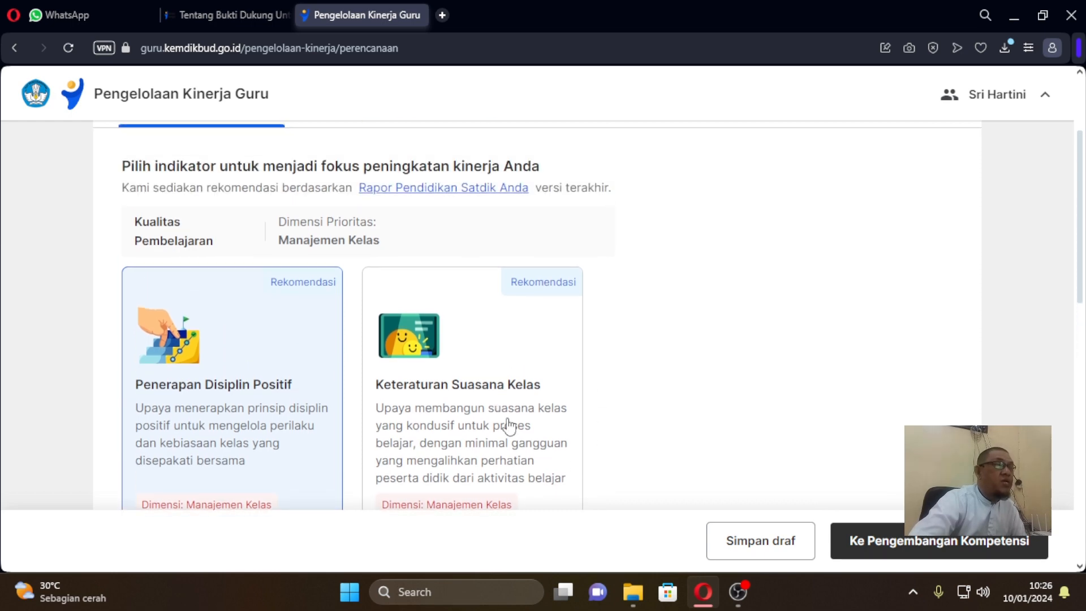
Choose Keteraturan Suasana Kelas as the performance improvement indicator and continue to Pengembangan Kompetensi.
left_click(509, 425)
scroll(611, 364, "up", 2)
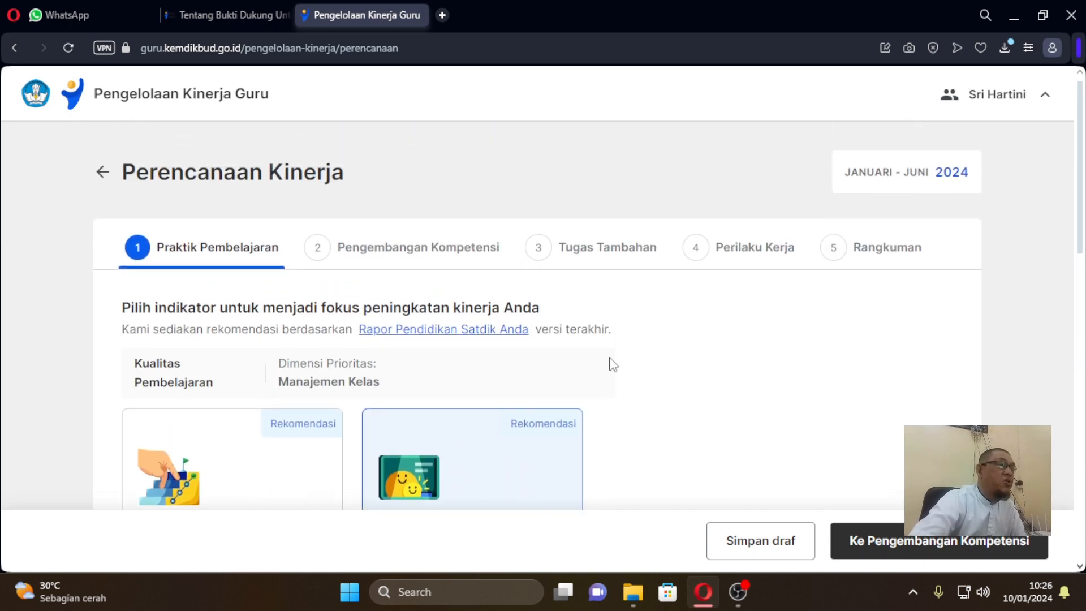
scroll(400, 344, "down", 8)
scroll(646, 359, "up", 5)
scroll(646, 360, "up", 3)
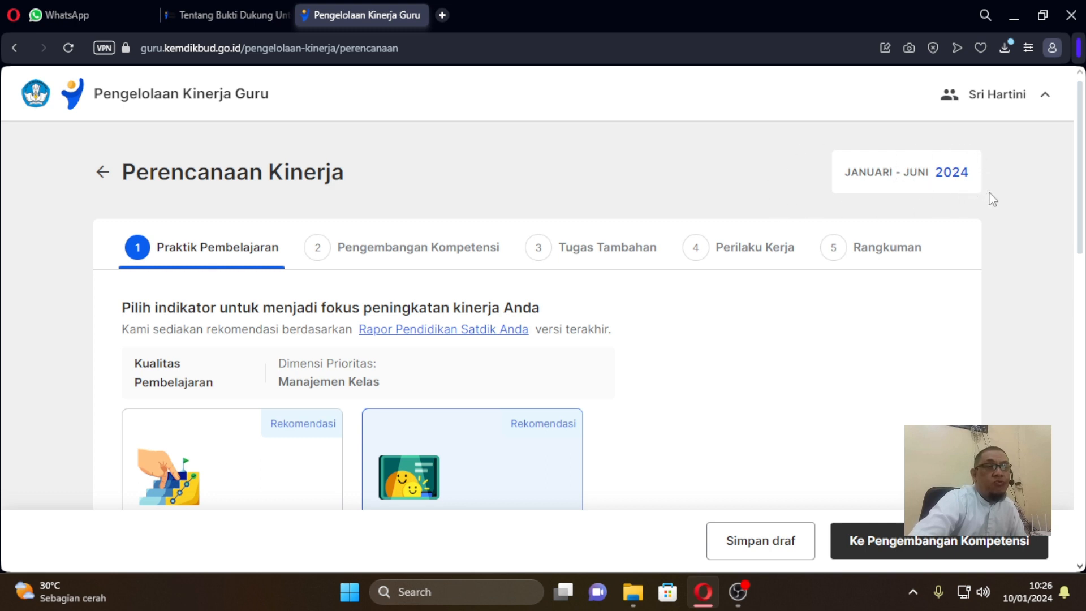
scroll(725, 328, "down", 3)
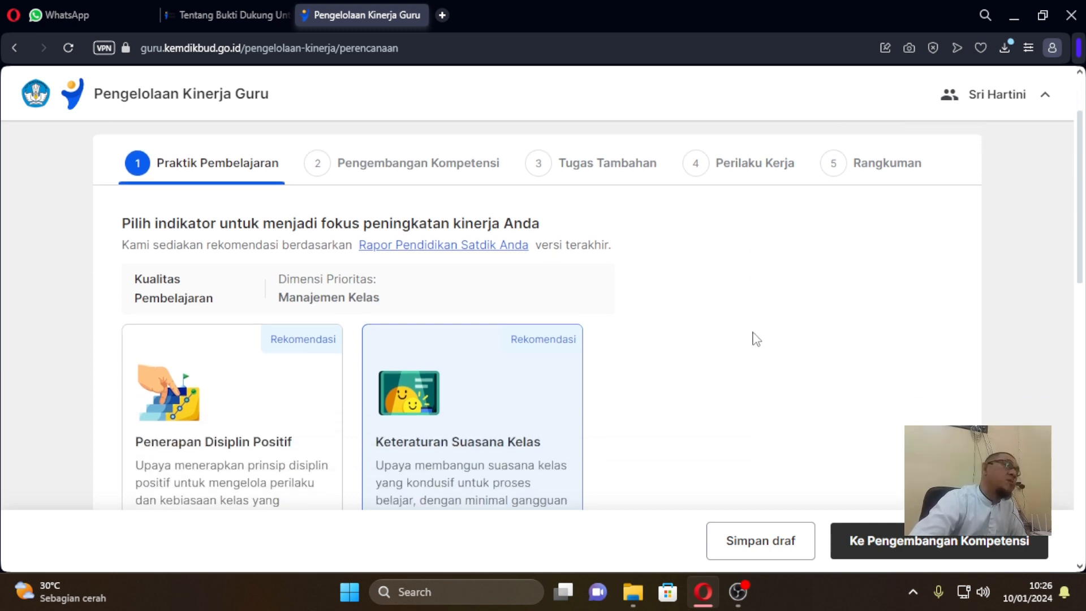
left_click(907, 553)
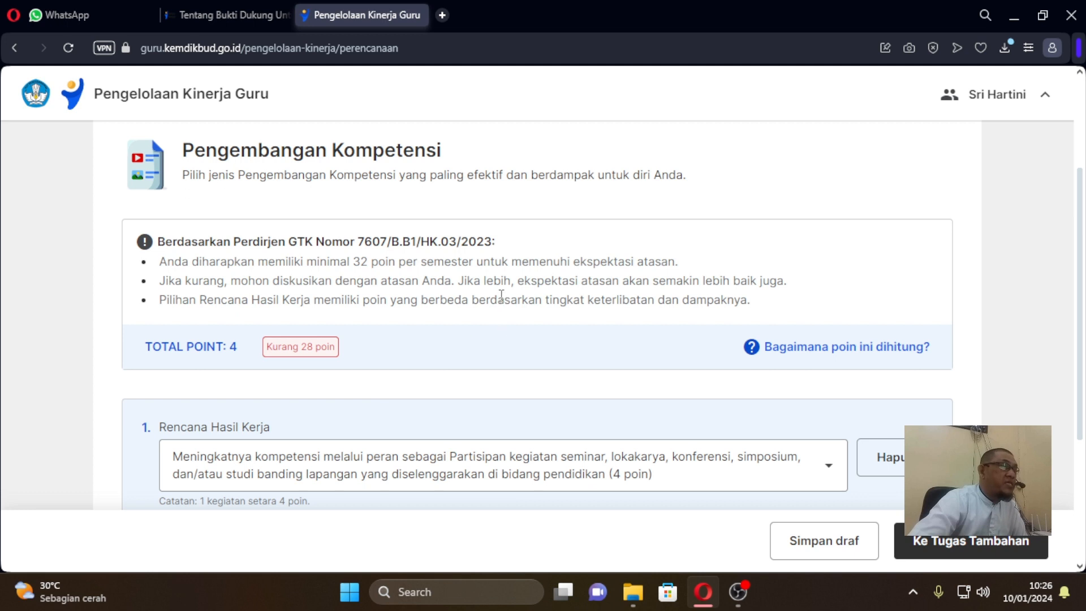
Review the point requirements and choose the 4-point Partisipan kegiatan seminar, lokakarya, konferensi option as the first Rencana Hasil Kerja.
scroll(501, 294, "down", 1)
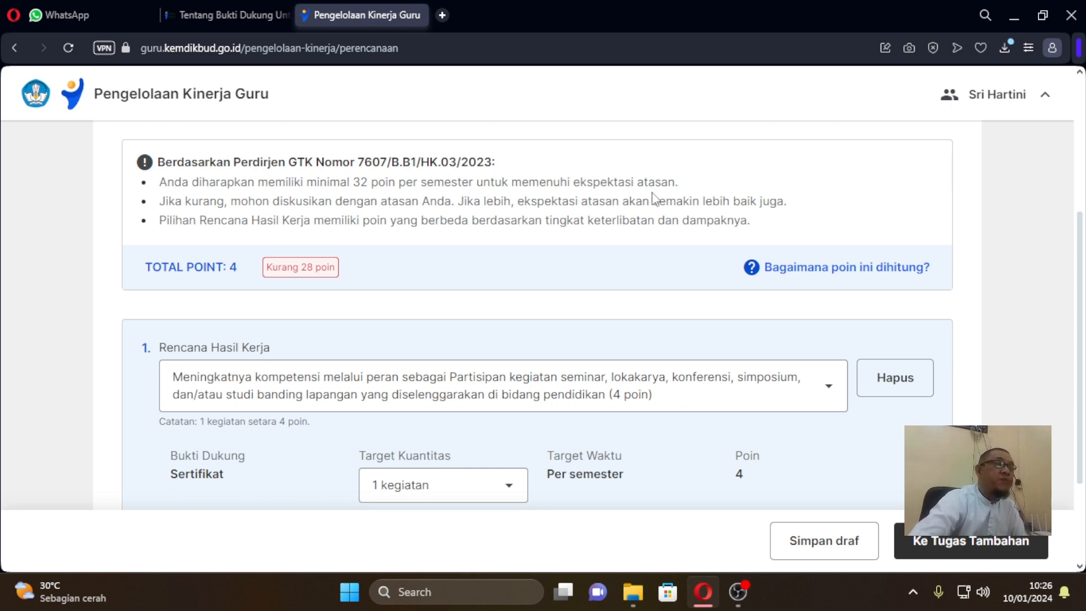
scroll(682, 192, "down", 1)
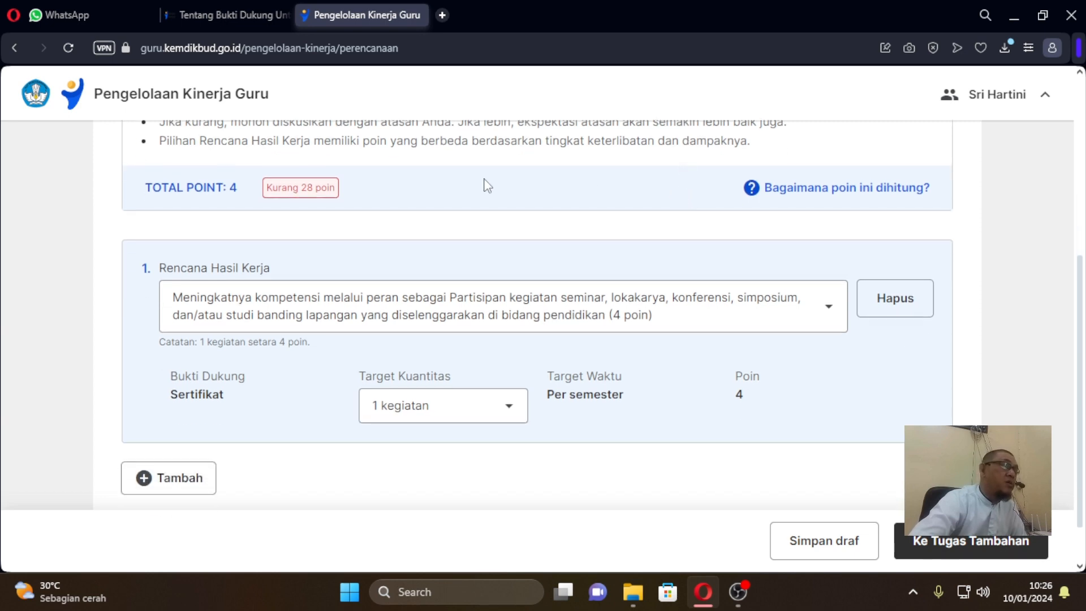
scroll(463, 200, "up", 2)
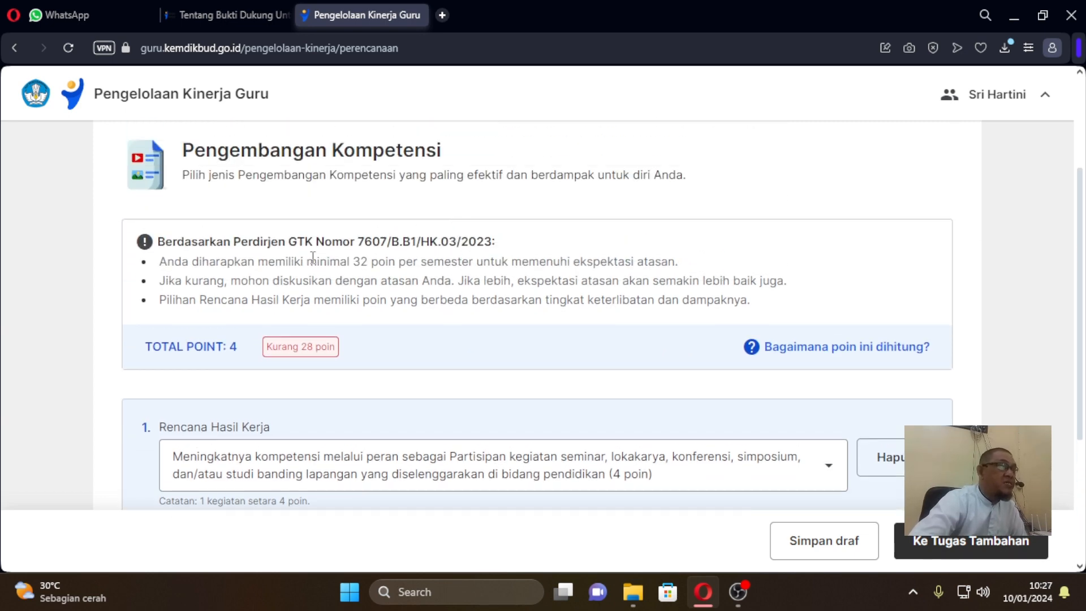
scroll(464, 329, "down", 2)
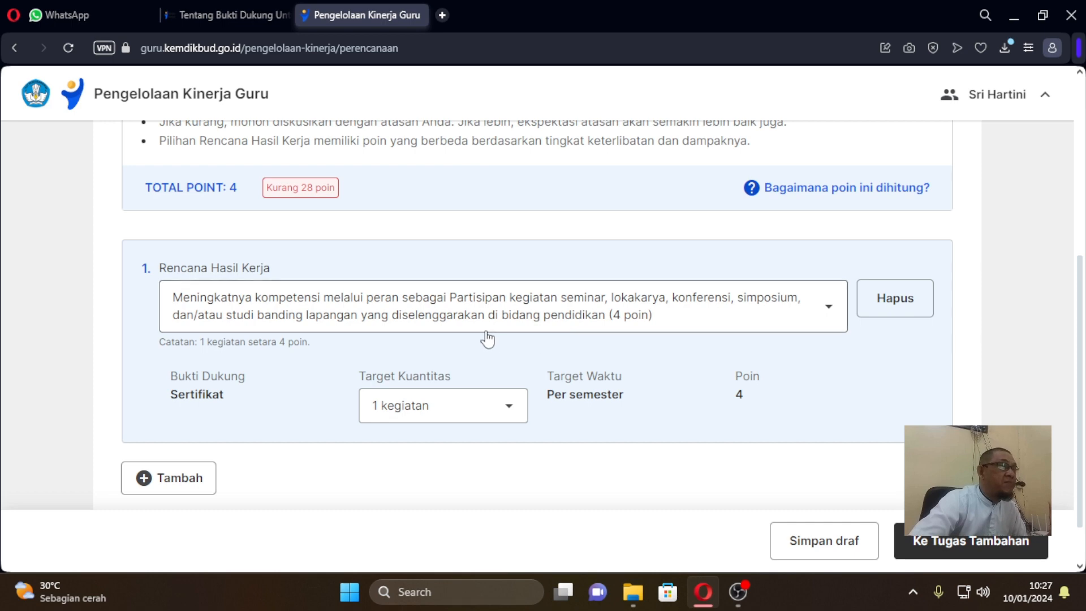
scroll(298, 199, "up", 3)
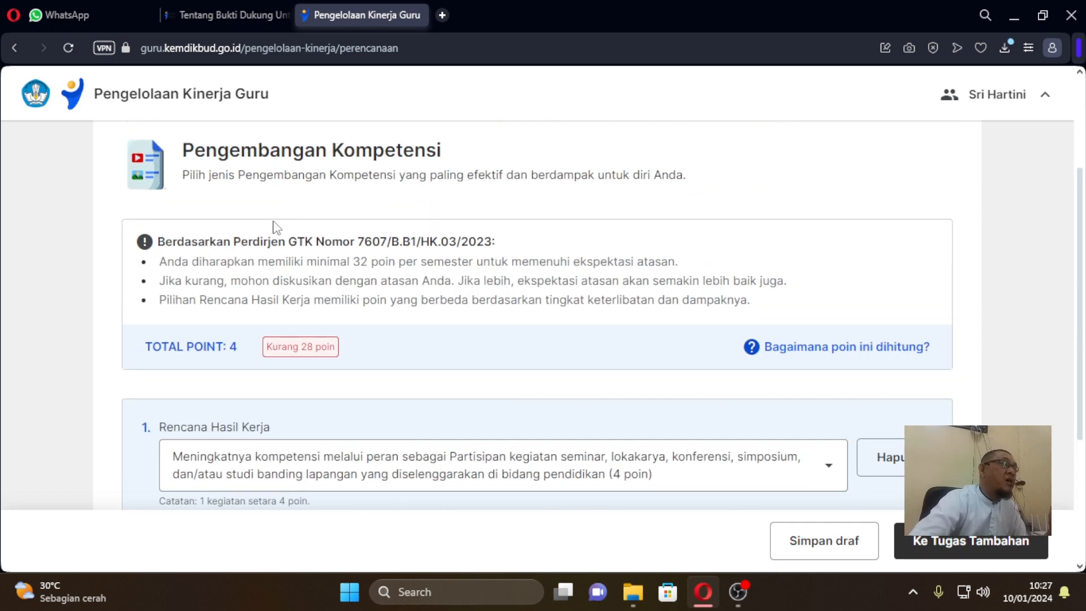
scroll(398, 275, "down", 3)
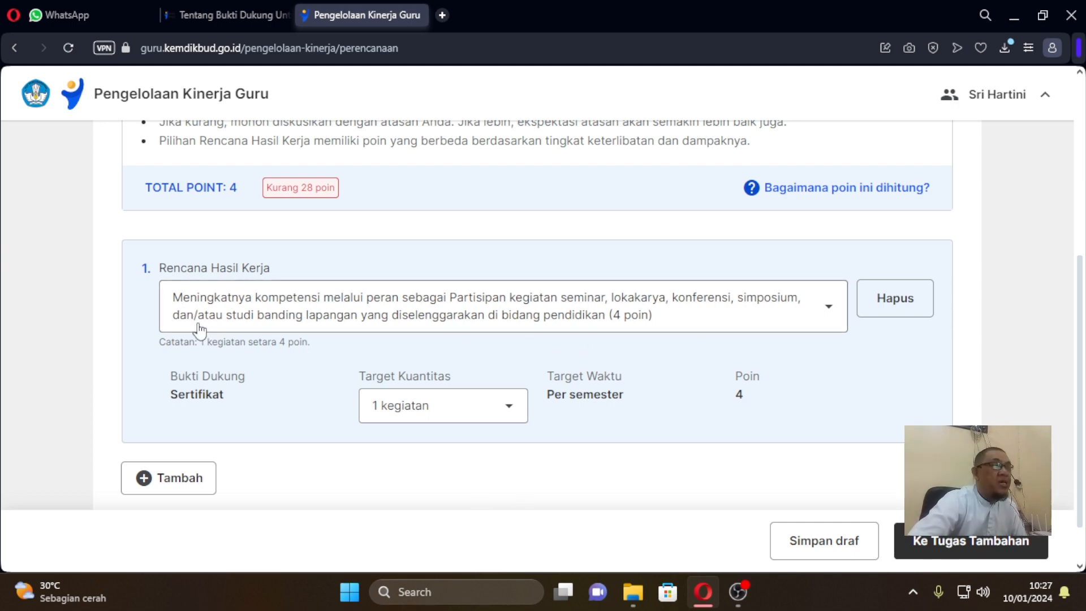
left_click(818, 316)
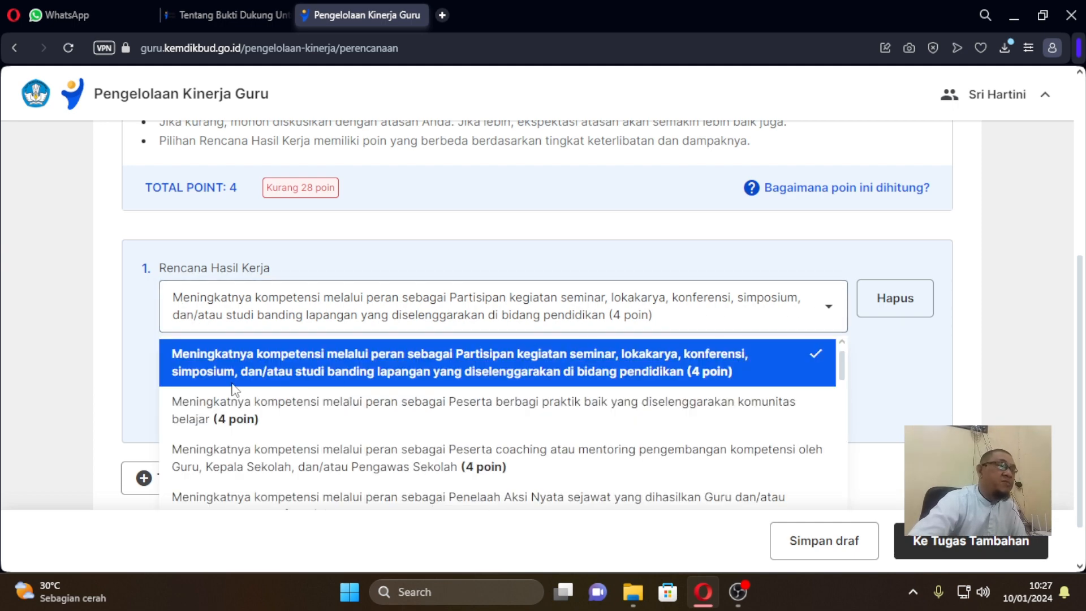
left_click(499, 372)
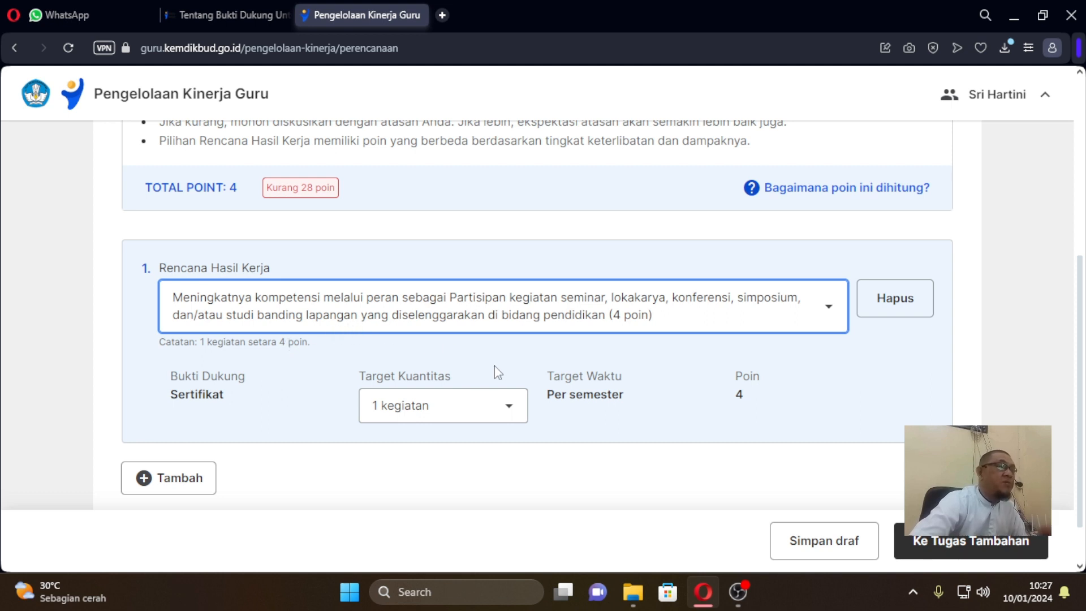
Set the Target Kuantitas of the first Rencana Hasil Kerja to 2 kegiatan.
left_click(510, 412)
scroll(456, 443, "down", 2)
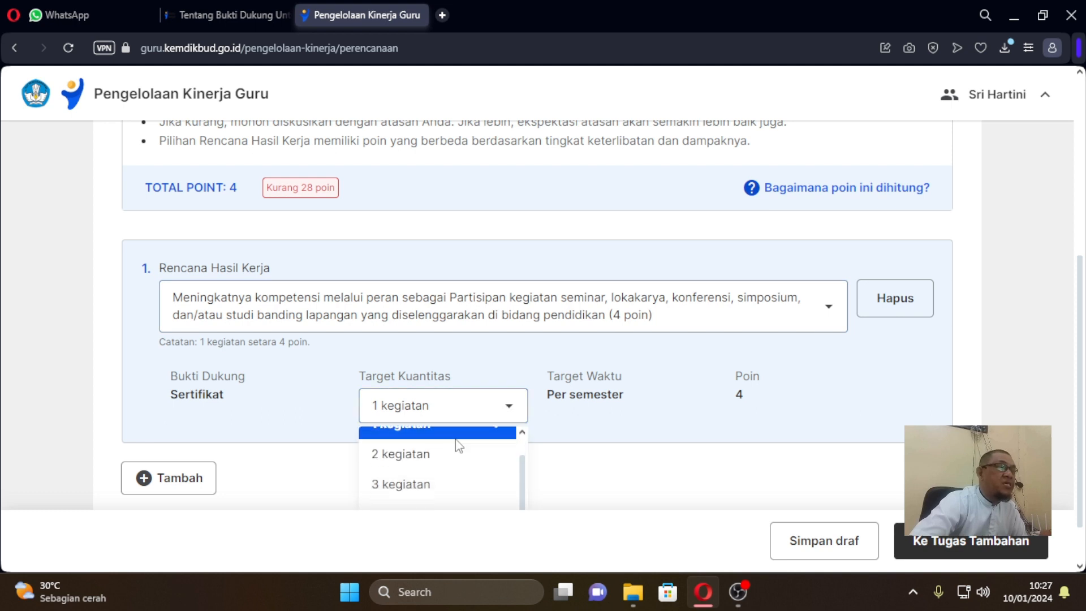
scroll(565, 422, "down", 1)
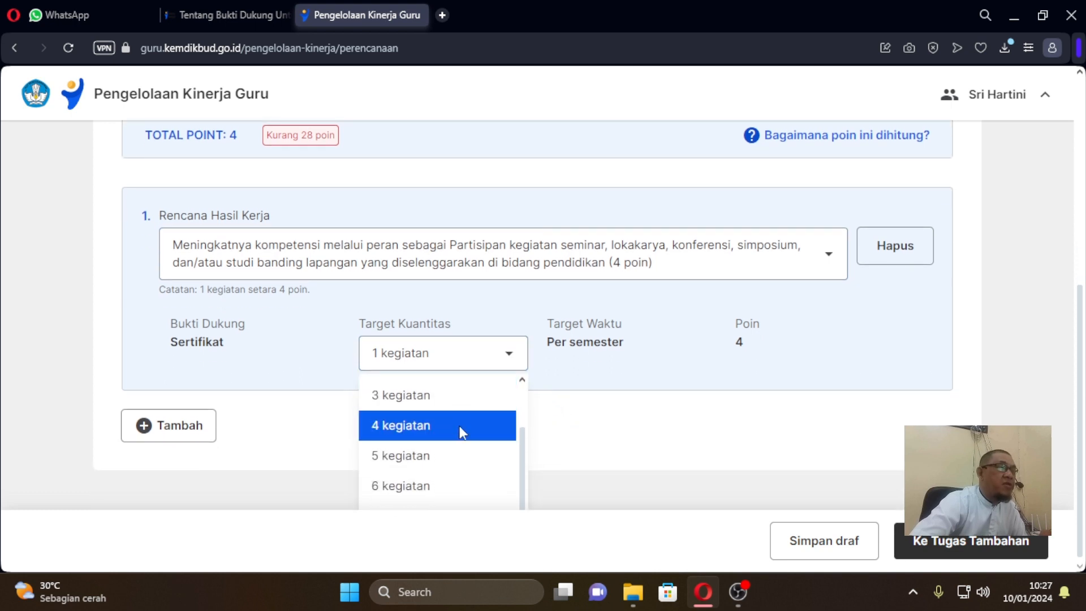
scroll(452, 474, "up", 2)
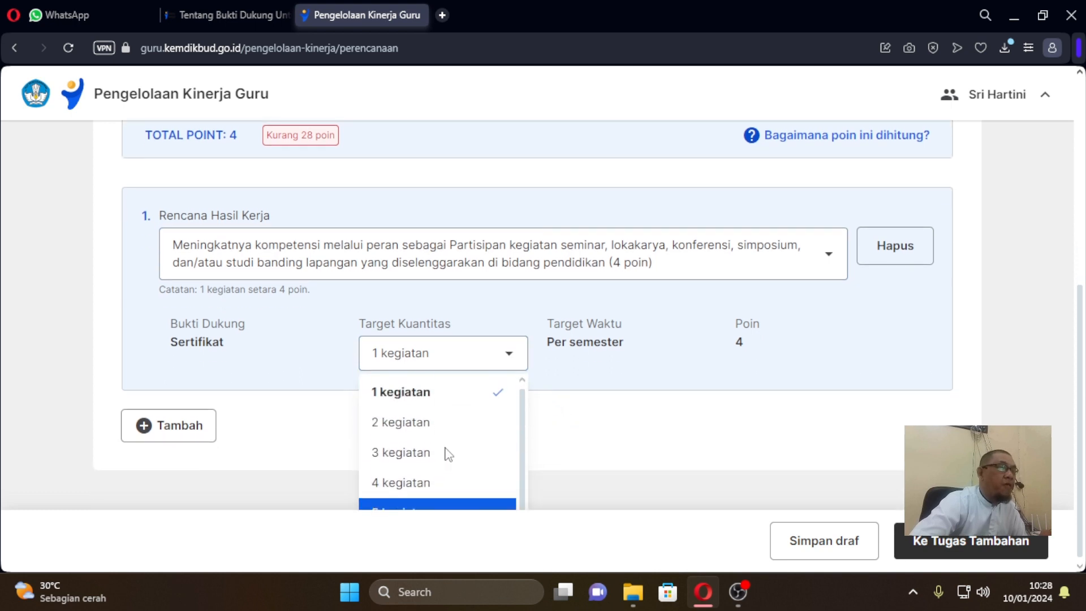
left_click(451, 420)
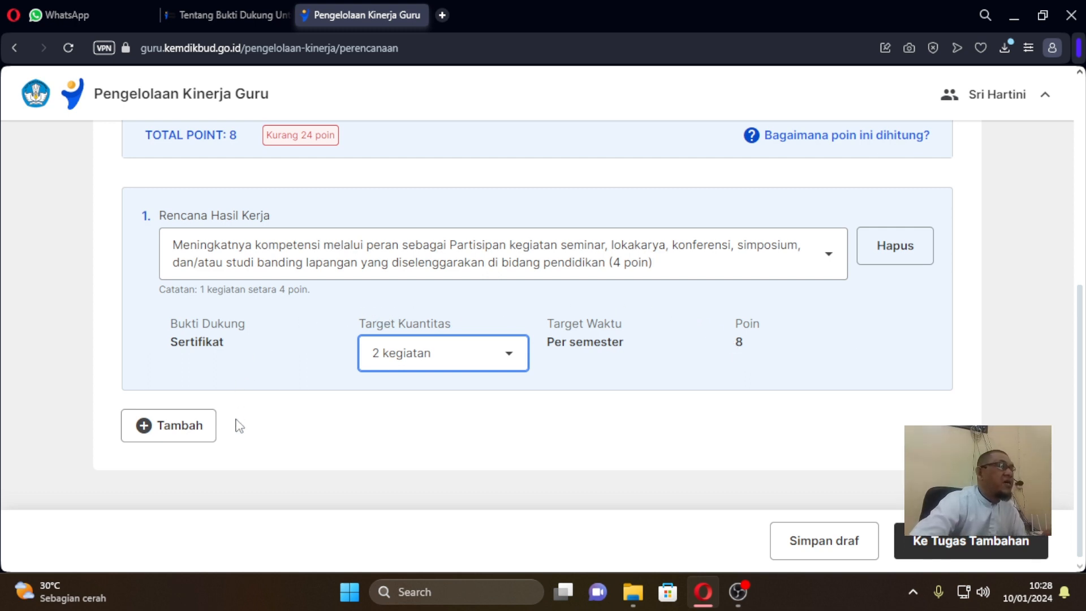
Add a second Rencana Hasil Kerja and open its list of competency development options.
left_click(193, 440)
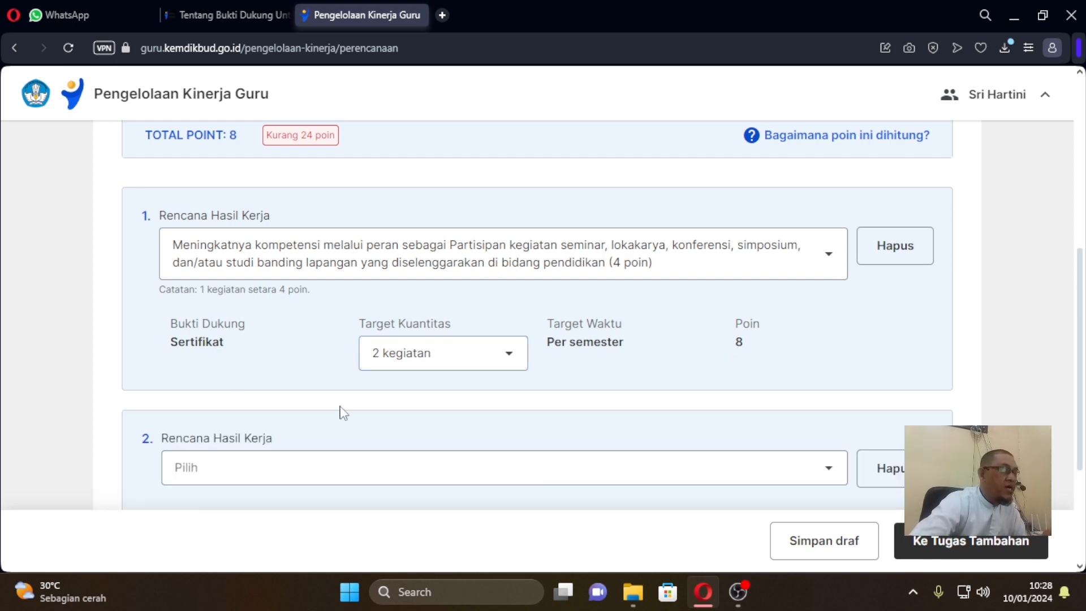
scroll(323, 405, "down", 3)
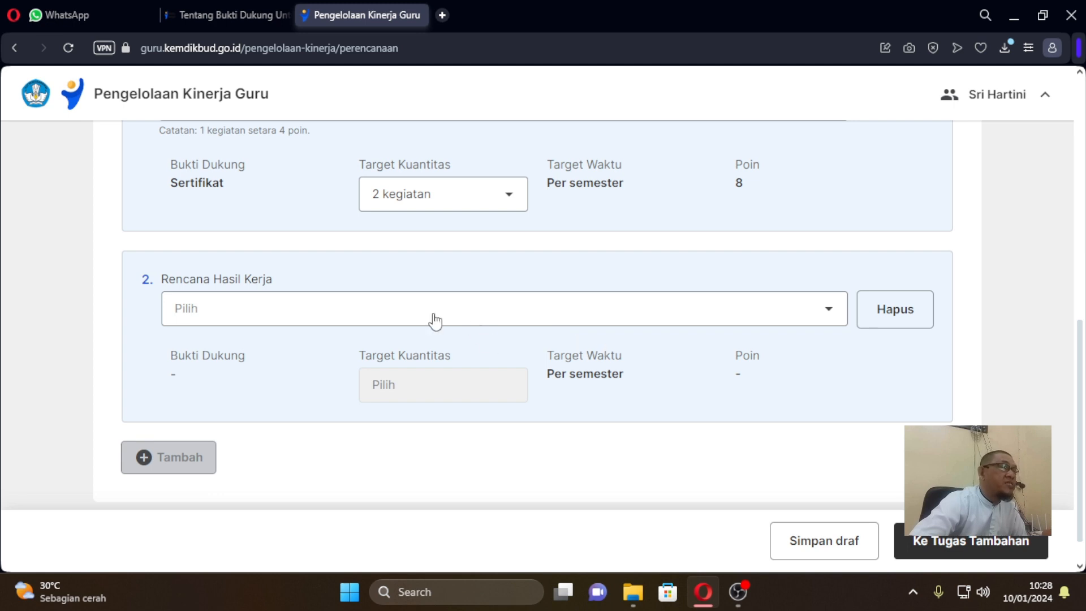
left_click(828, 320)
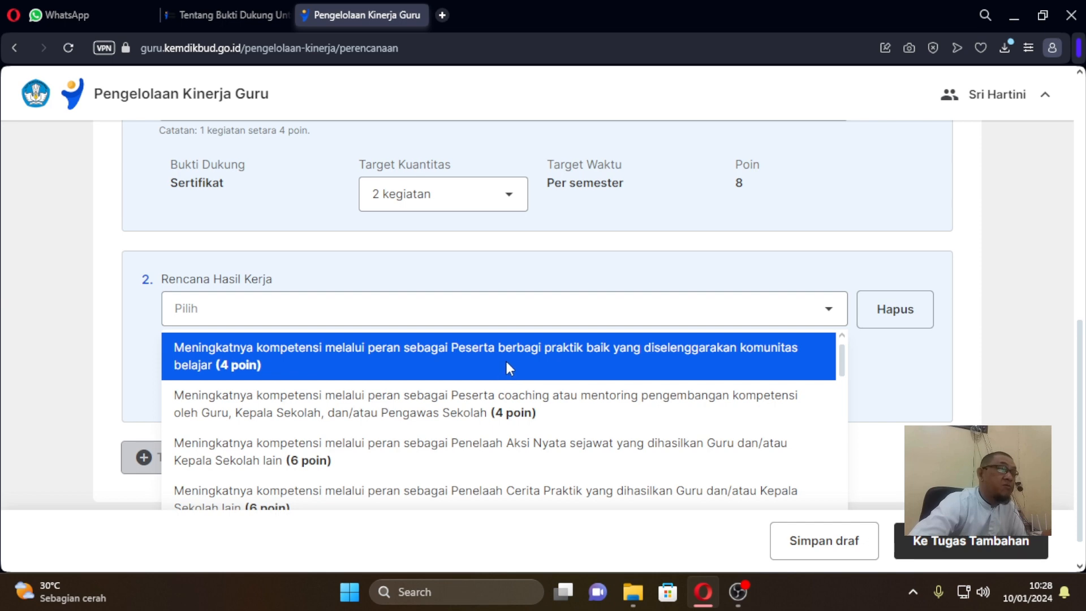
Review the competency development roles and their point values available for the second Rencana Hasil Kerja.
scroll(534, 358, "down", 1)
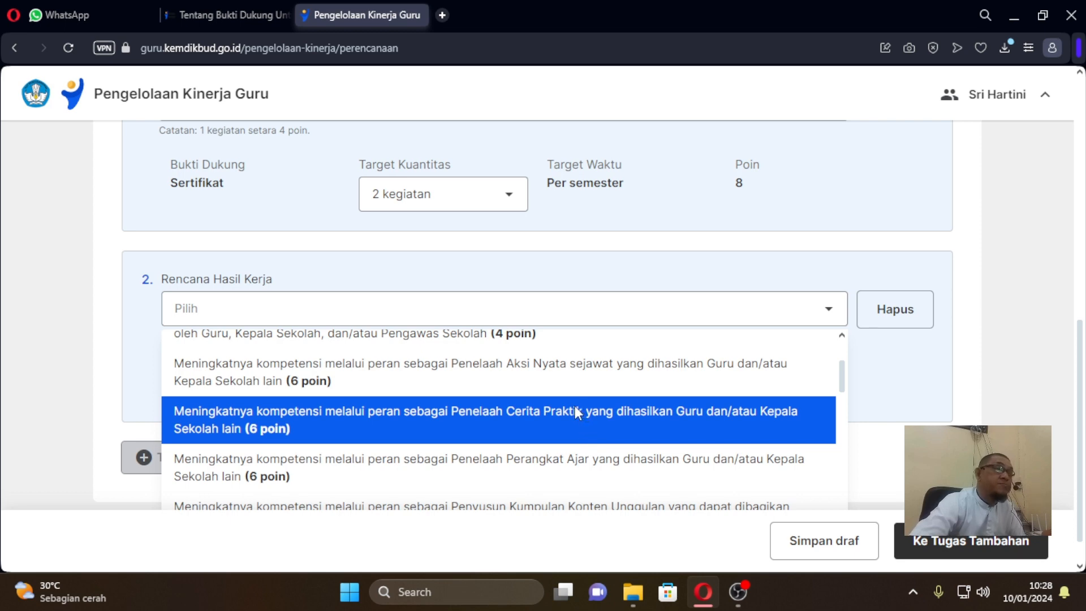
scroll(574, 406, "up", 2)
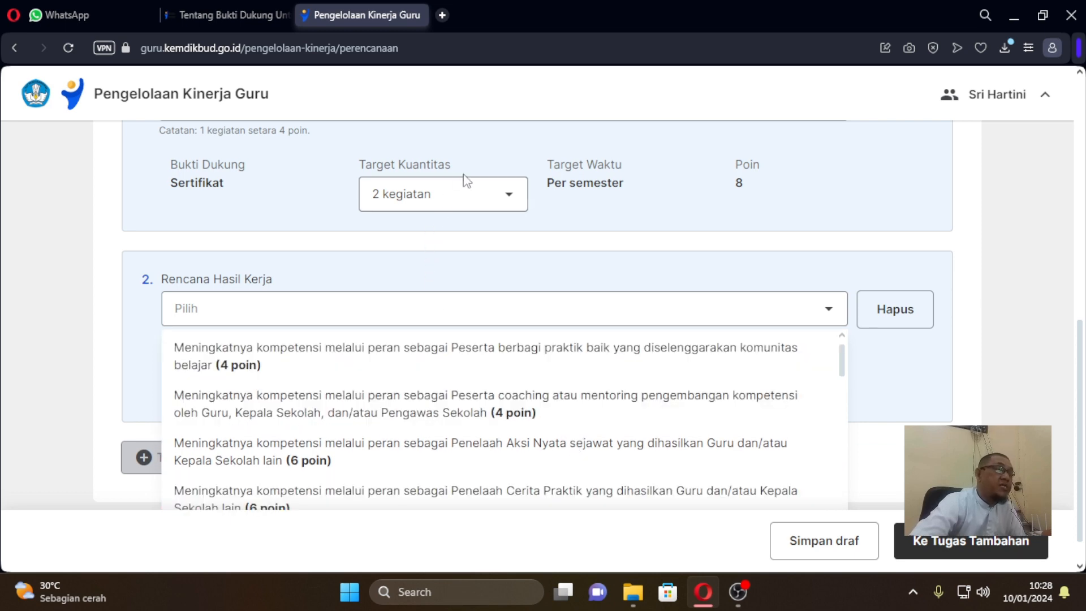
scroll(476, 189, "up", 3)
scroll(452, 243, "down", 3)
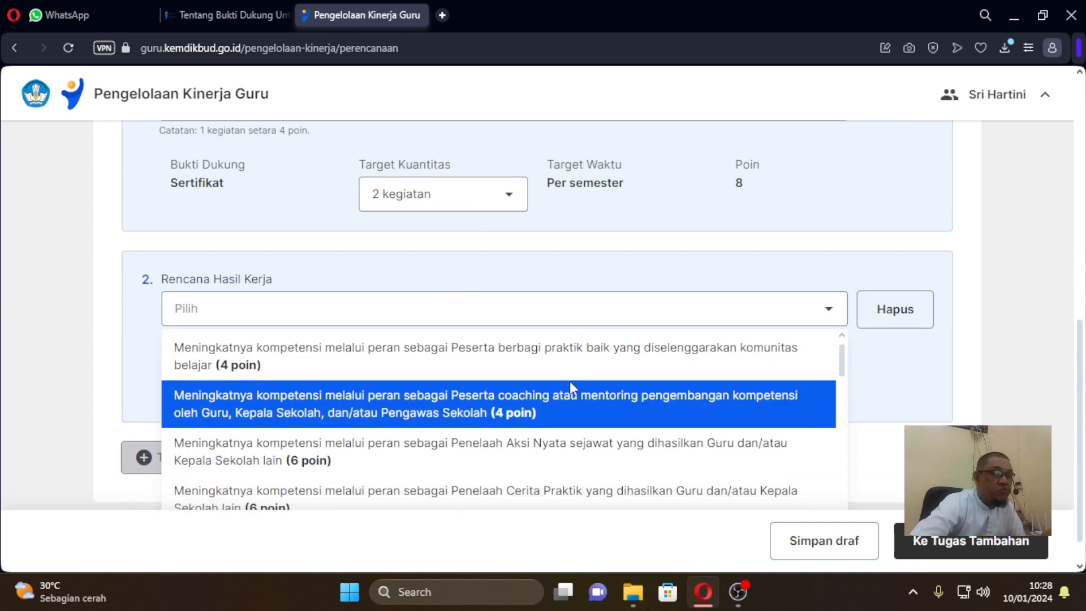
scroll(569, 381, "down", 1)
scroll(577, 396, "down", 5)
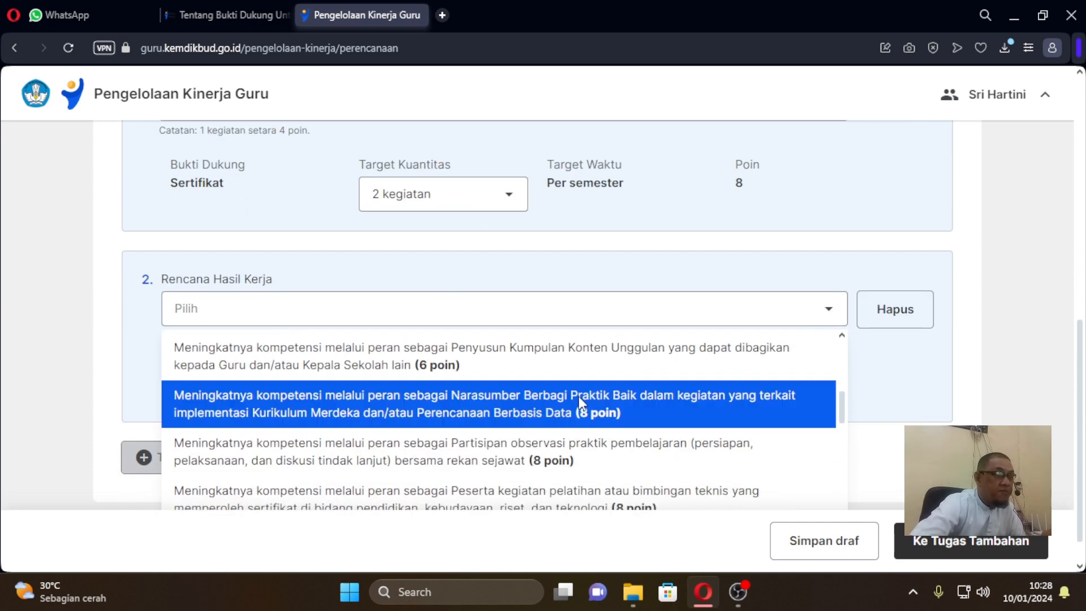
scroll(580, 407, "down", 5)
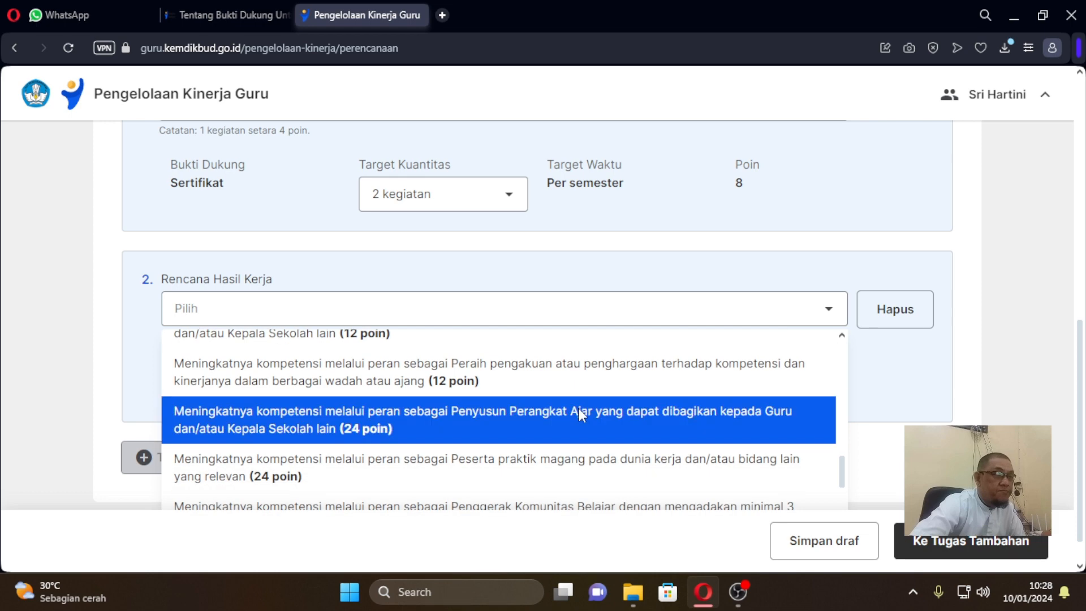
scroll(582, 416, "up", 3)
scroll(578, 409, "up", 2)
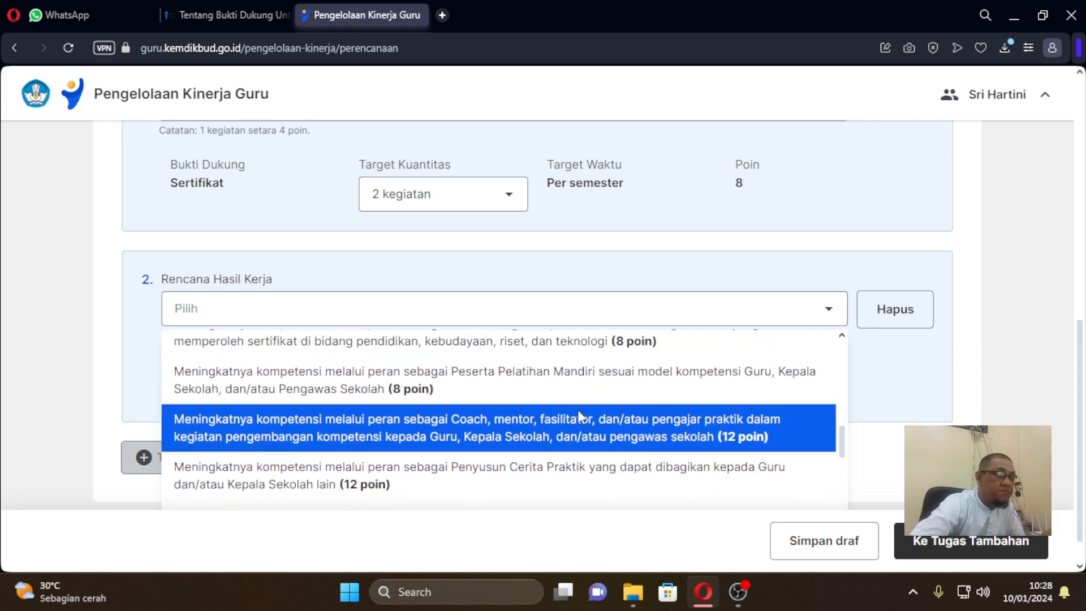
scroll(578, 416, "up", 4)
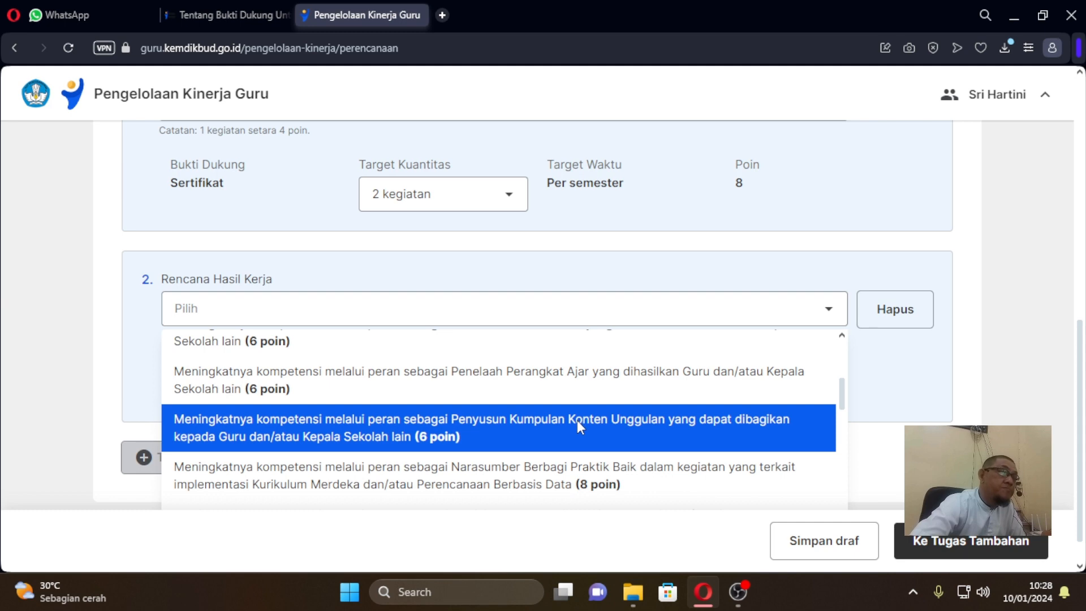
scroll(578, 421, "up", 2)
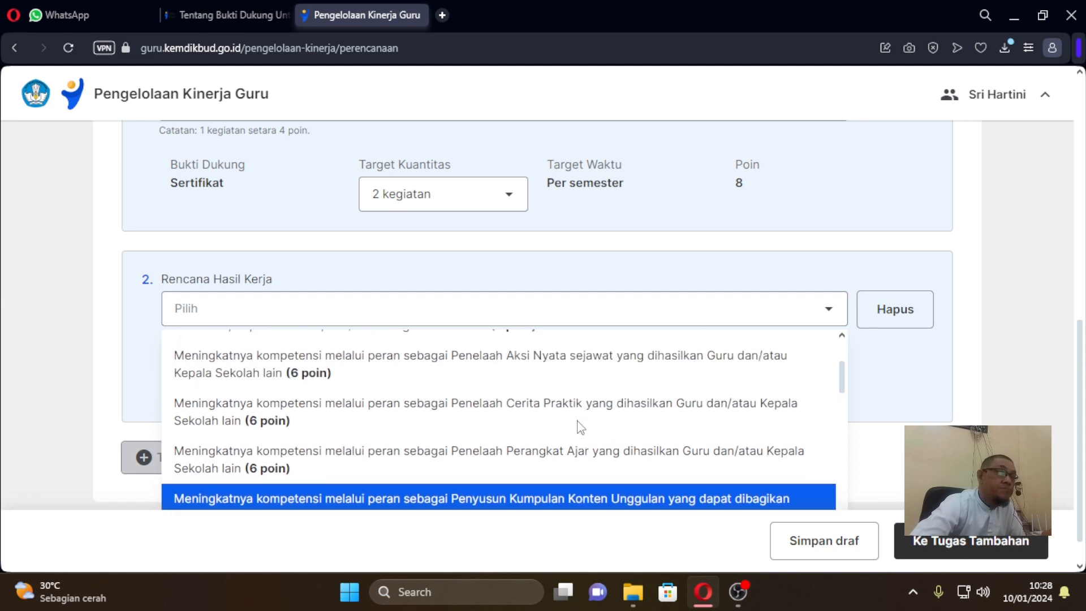
scroll(578, 422, "up", 2)
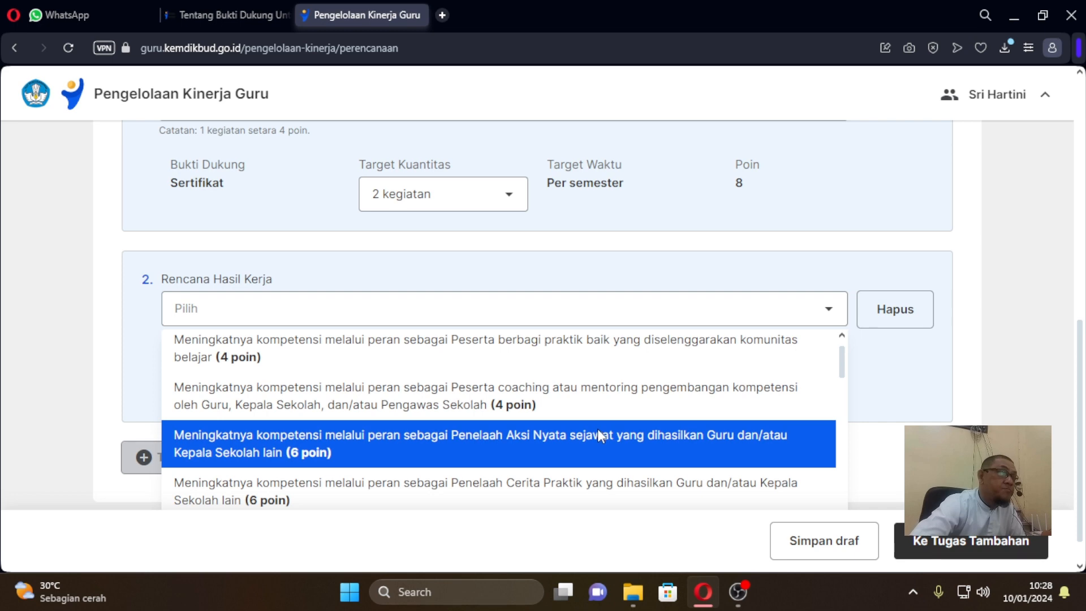
scroll(598, 429, "up", 1)
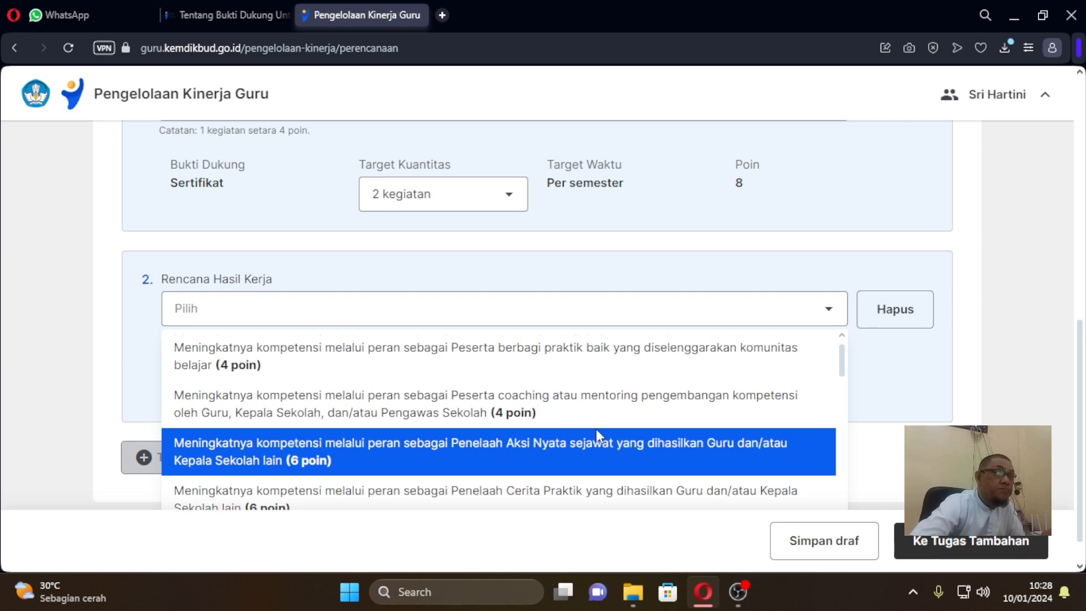
scroll(843, 371, "down", 3)
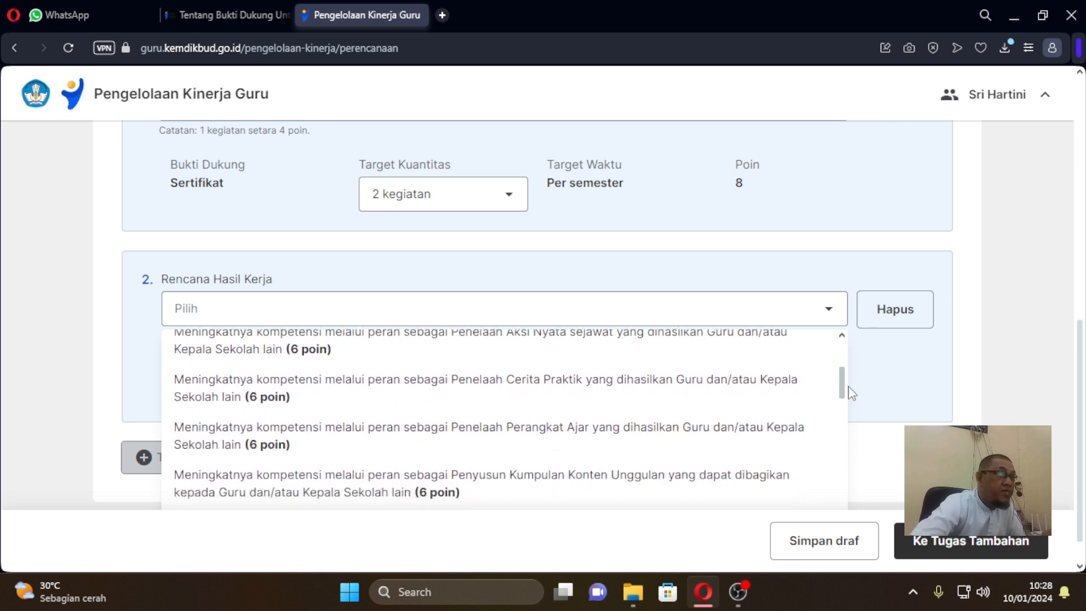
Choose the 8-point Peserta kegiatan pelatihan atau bimbingan teknis option as the second Rencana Hasil Kerja, with a target of 1 kegiatan.
left_click_drag(849, 387, 857, 414)
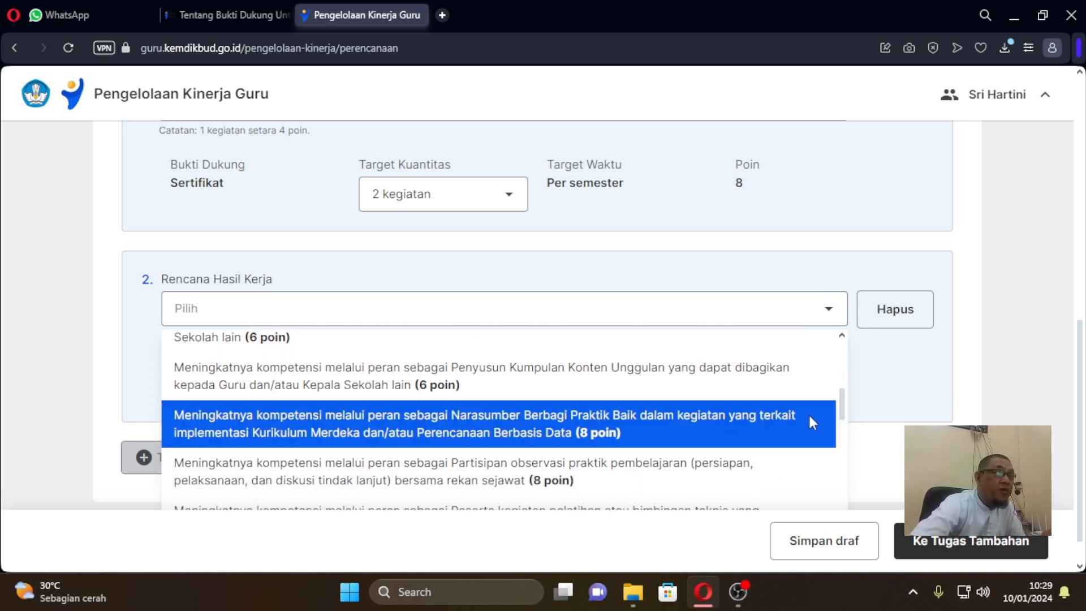
left_click_drag(847, 410, 856, 430)
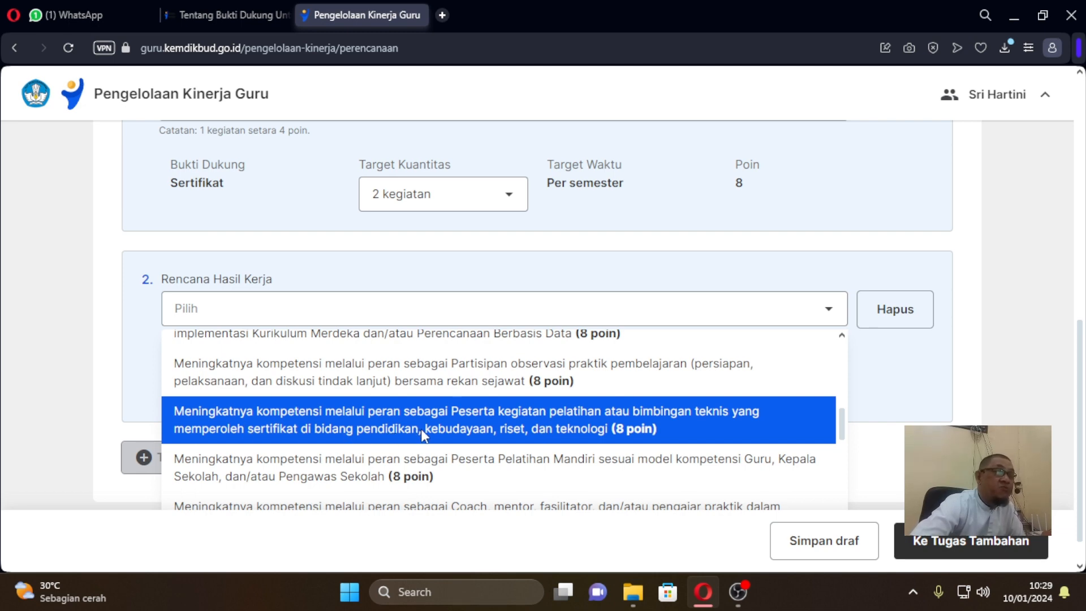
left_click(566, 418)
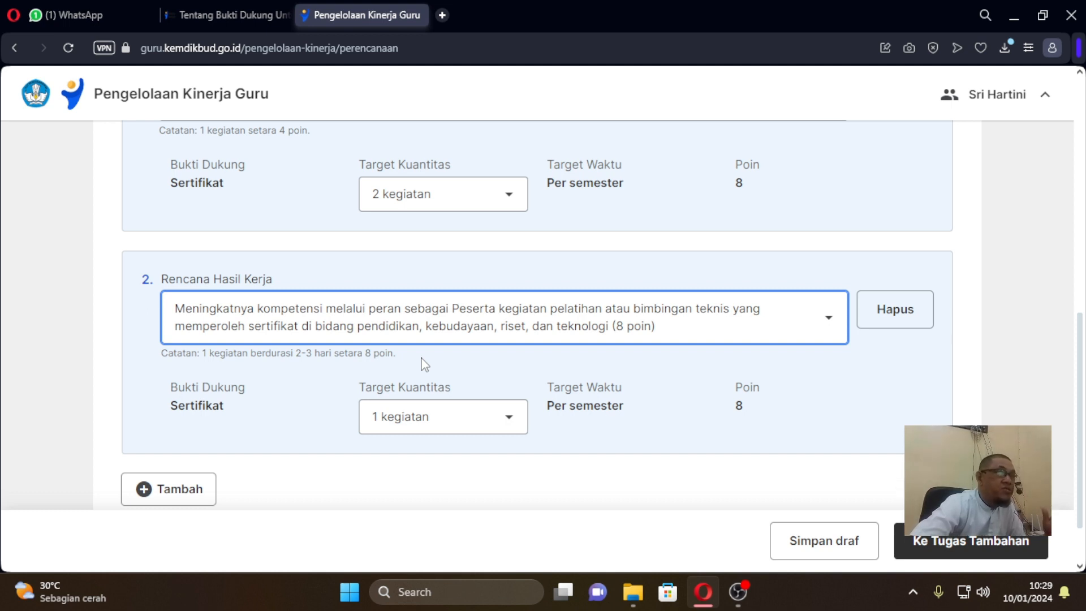
left_click(400, 429)
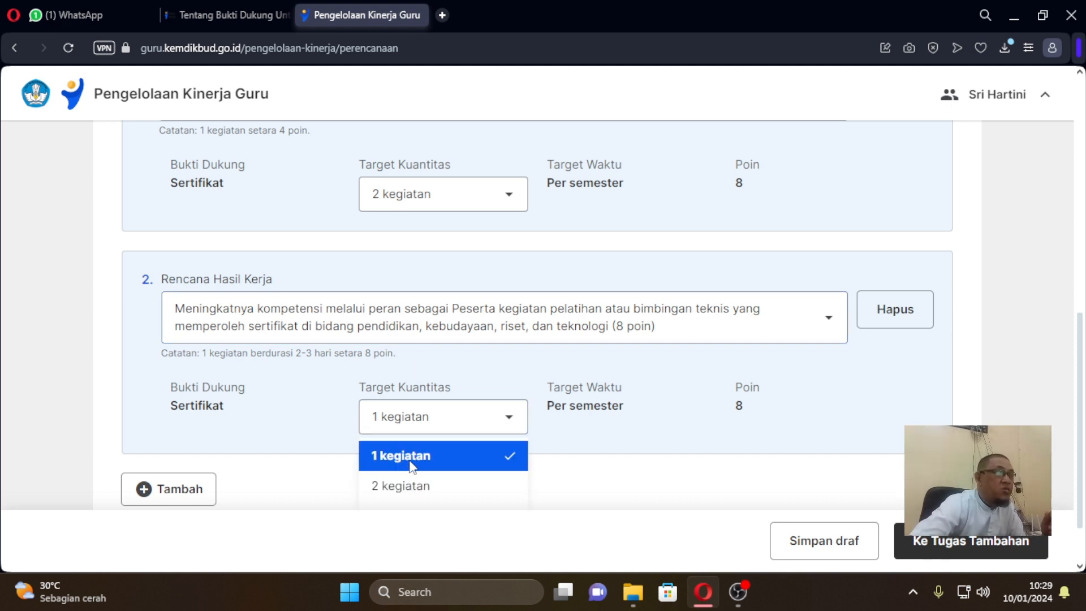
left_click(412, 466)
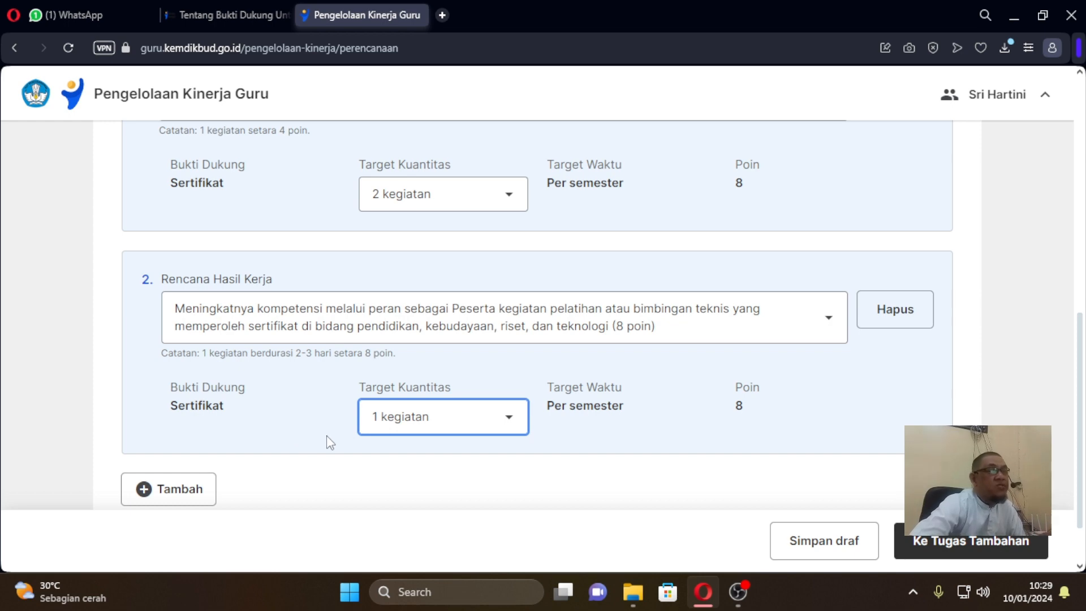
Check the point shortfall and set the first Rencana Hasil Kerja's Target Kuantitas to 6 kegiatan.
scroll(543, 422, "up", 4)
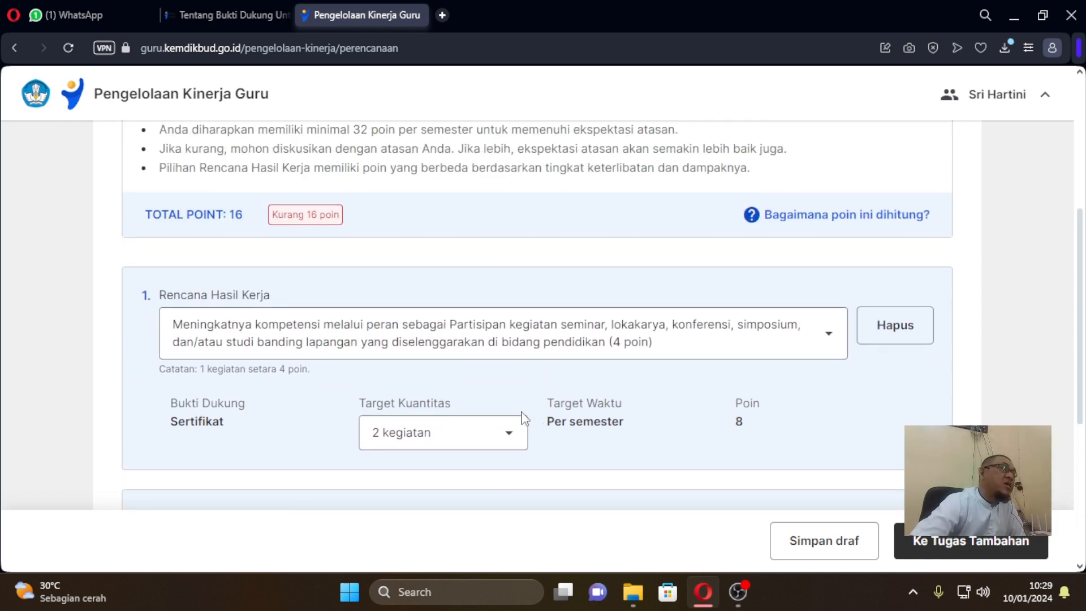
scroll(523, 420, "down", 3)
scroll(515, 416, "up", 3)
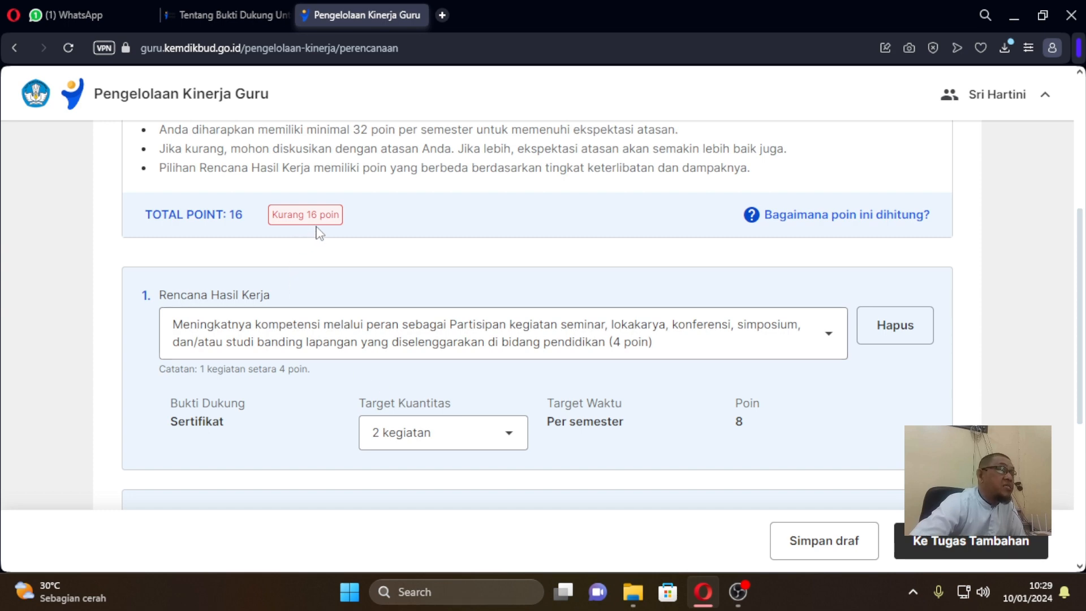
scroll(358, 243, "down", 3)
scroll(317, 283, "down", 3)
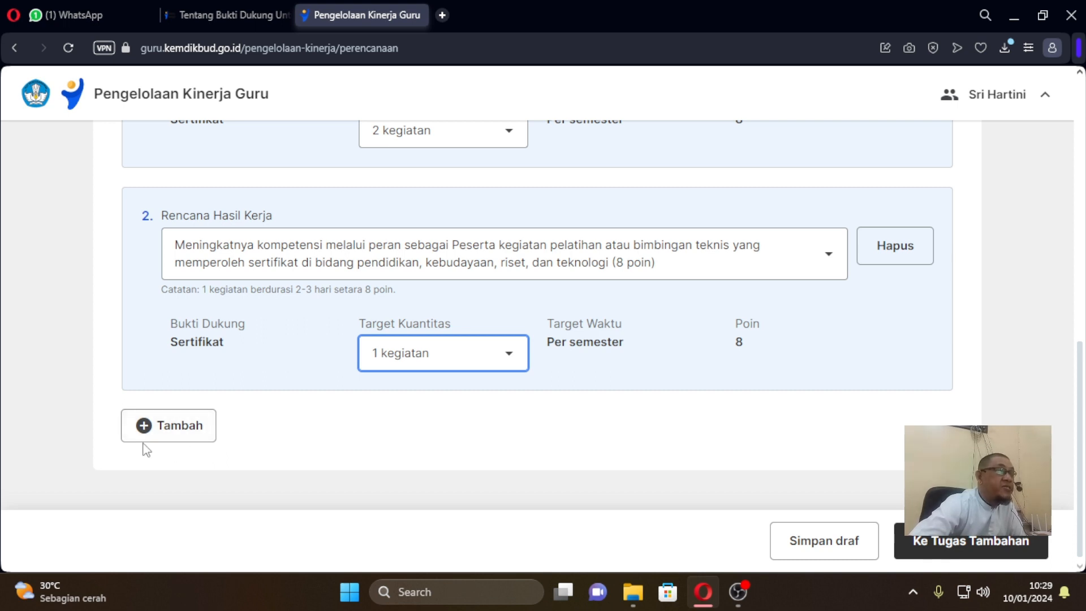
scroll(196, 449, "up", 3)
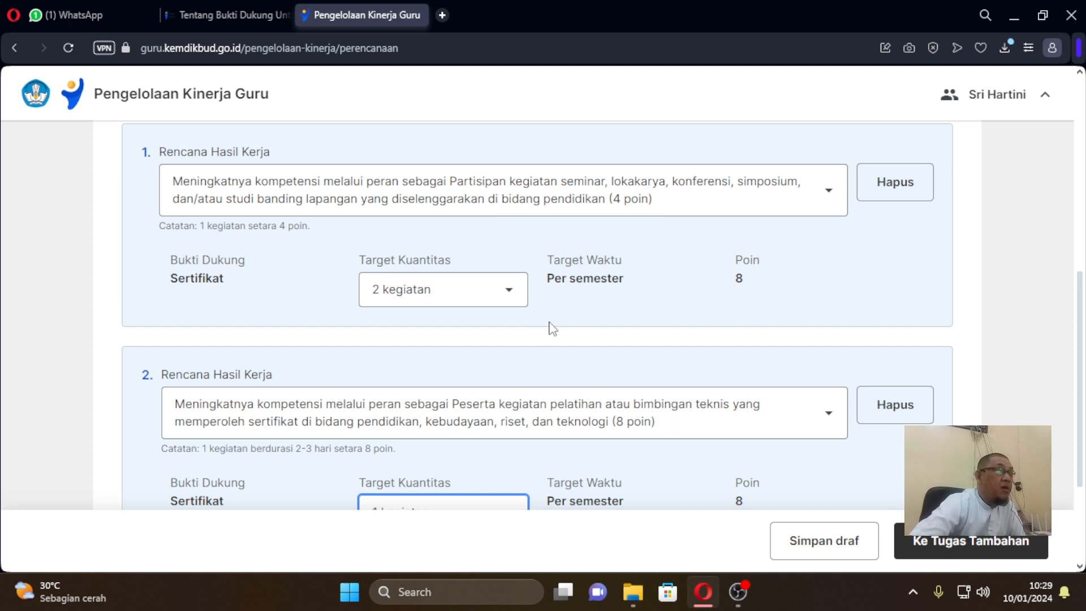
left_click(517, 294)
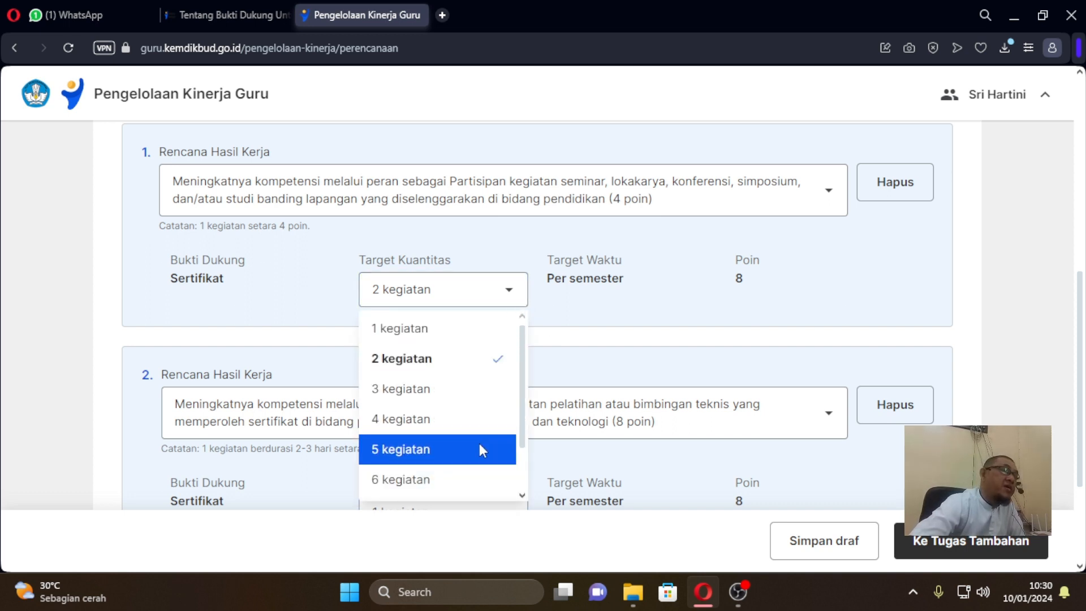
scroll(479, 450, "down", 1)
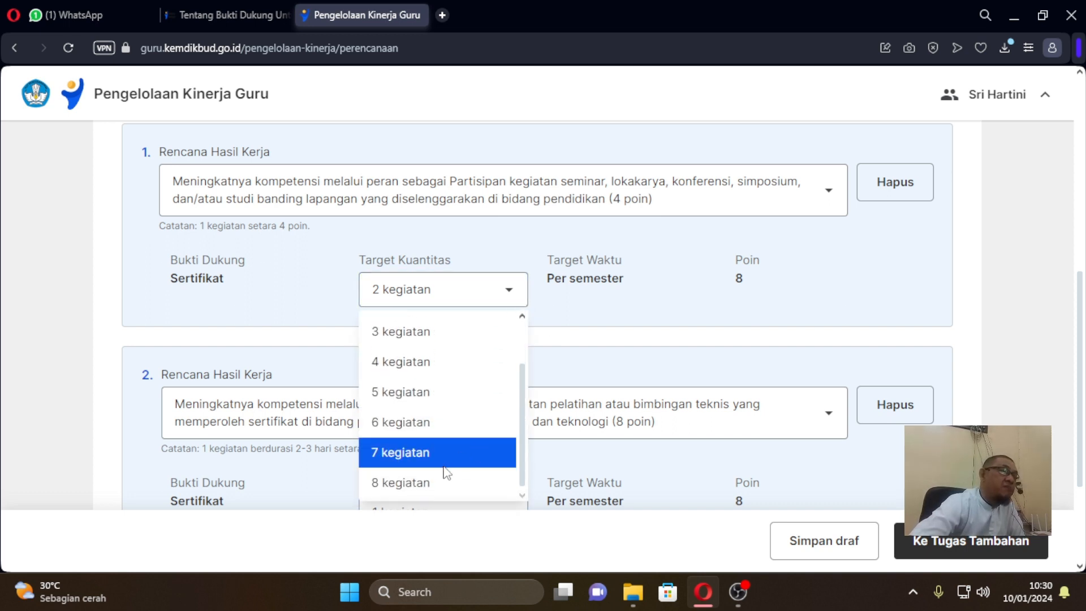
left_click(432, 433)
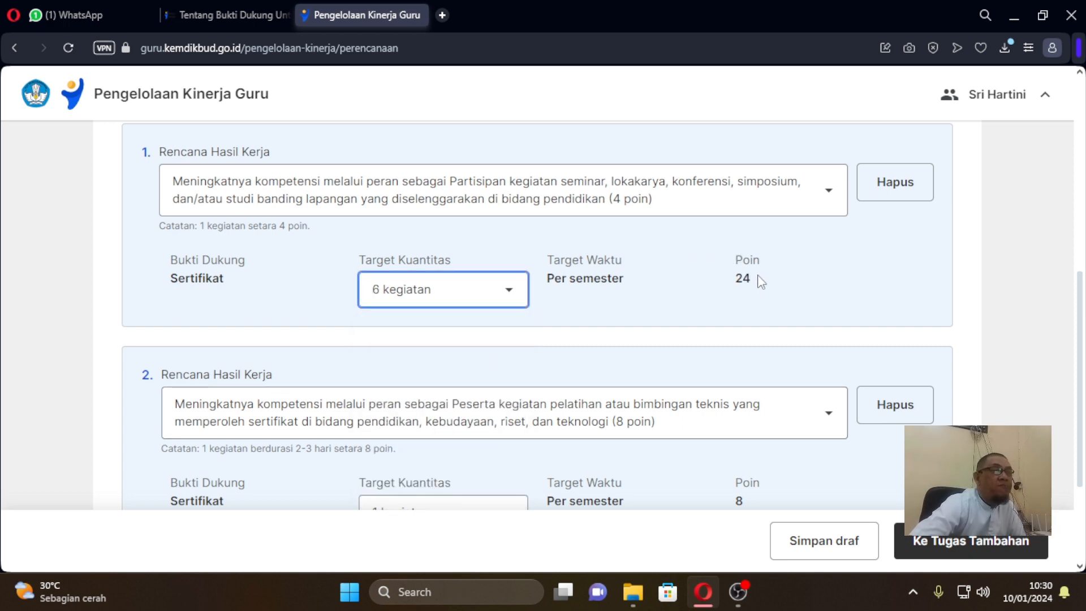
Check the point total against the semester minimum and review both Rencana Hasil Kerja entries.
scroll(676, 333, "up", 1)
scroll(676, 334, "down", 3)
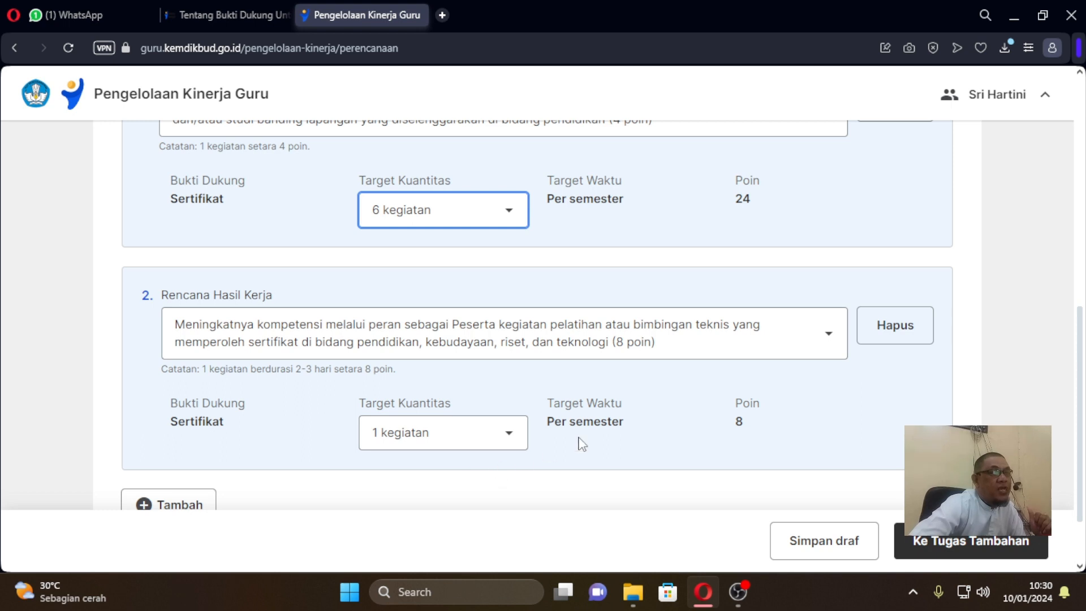
scroll(735, 417, "up", 4)
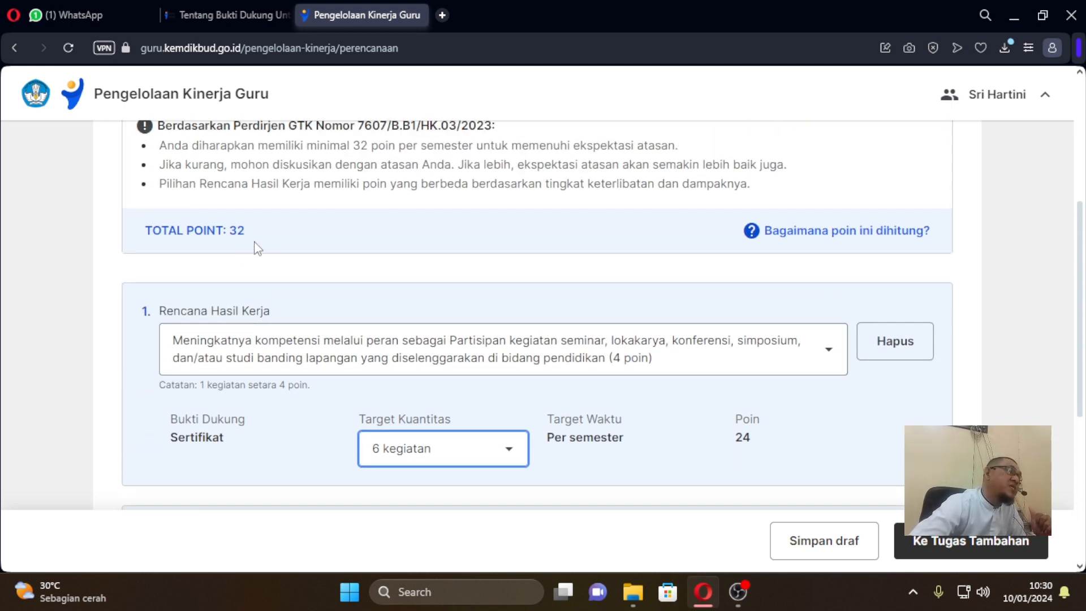
scroll(356, 276, "down", 3)
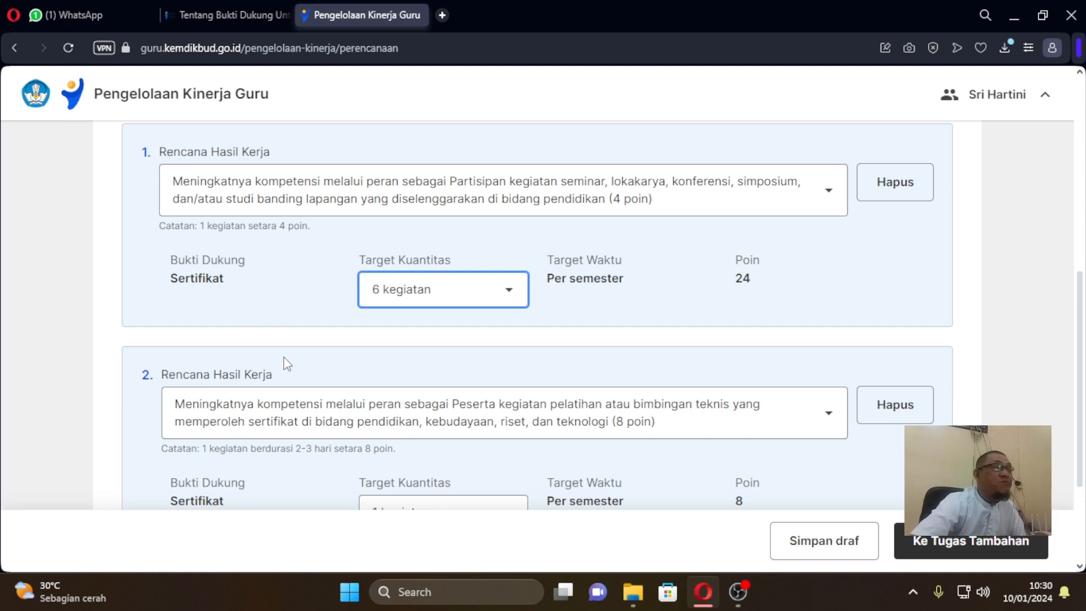
scroll(287, 364, "up", 5)
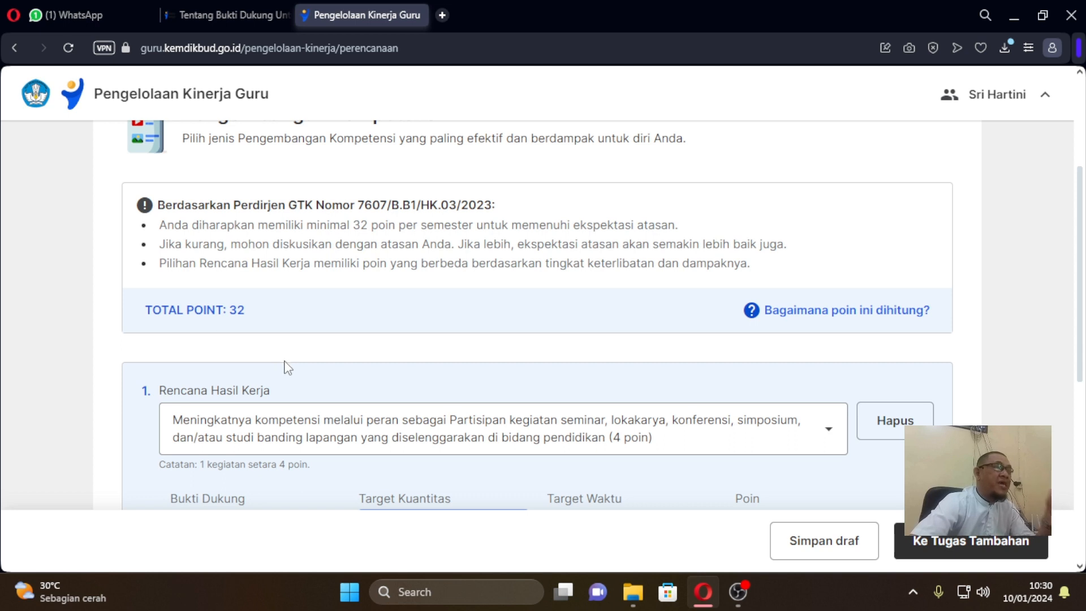
scroll(288, 368, "down", 1)
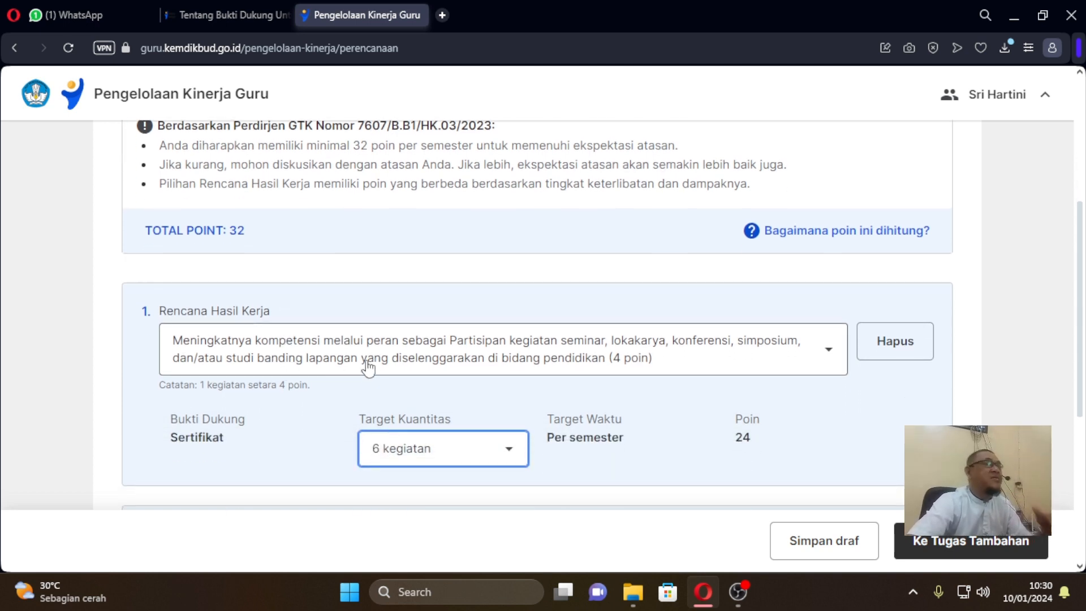
Review the Target Kuantitas and points of both Pengembangan Kompetensi entries against the semester point requirement.
scroll(368, 358, "down", 1)
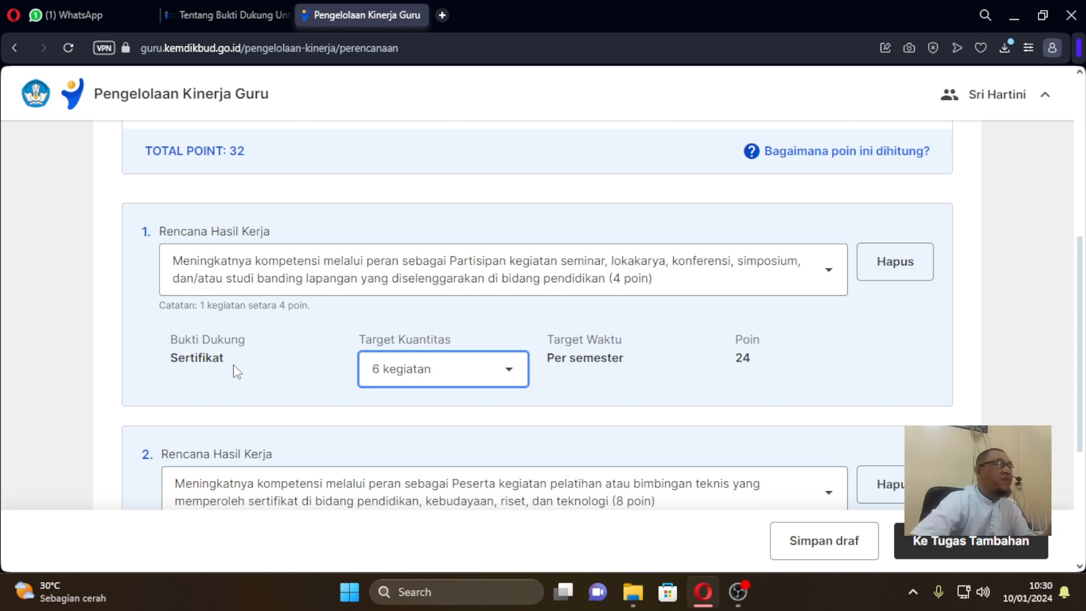
scroll(236, 372, "down", 3)
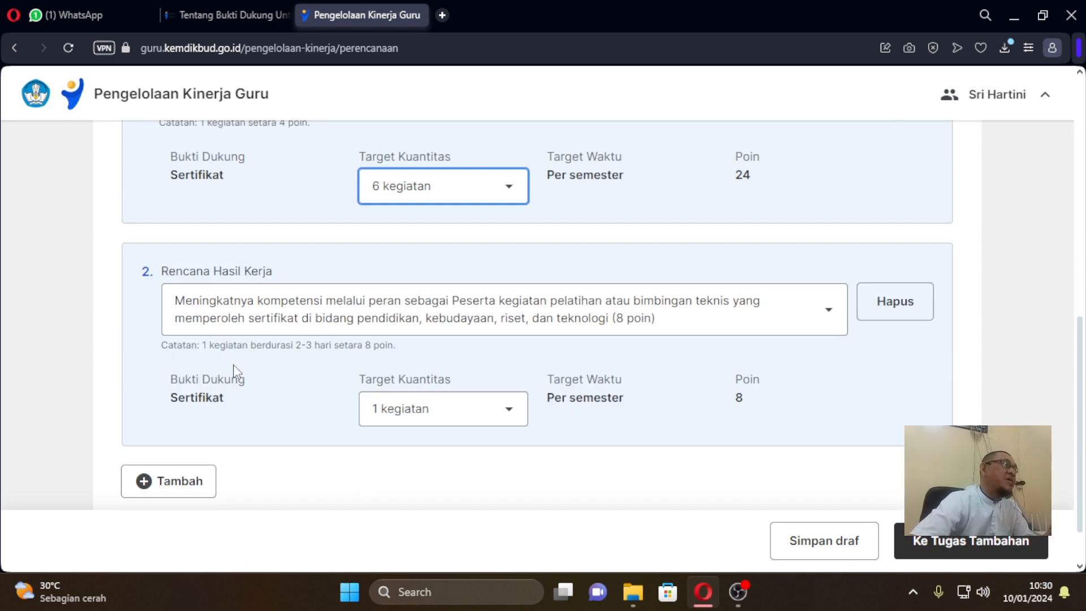
scroll(236, 371, "up", 4)
scroll(237, 372, "up", 4)
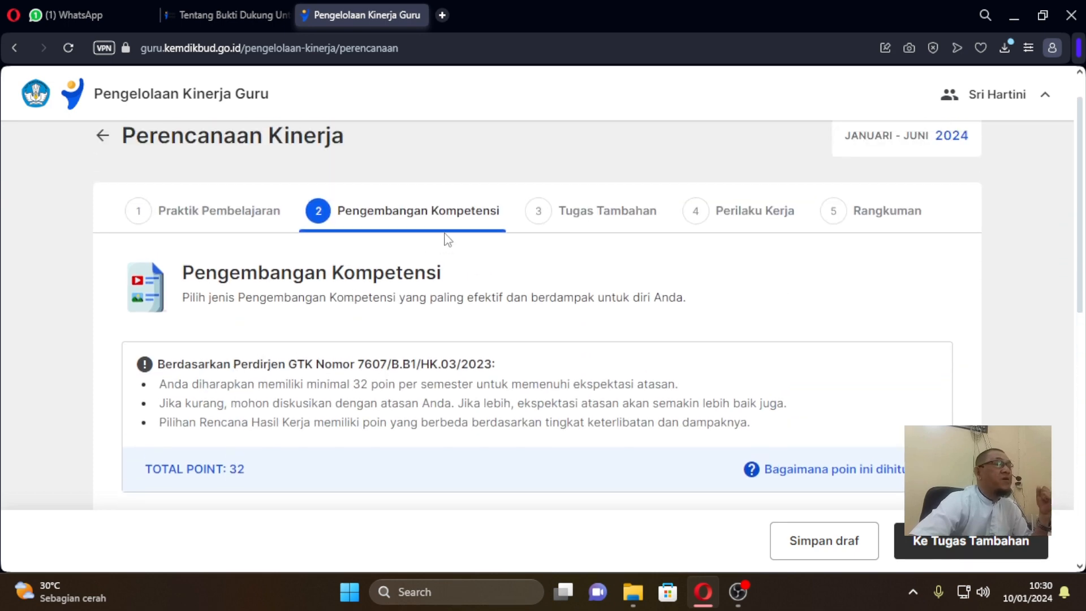
scroll(444, 238, "down", 7)
scroll(406, 262, "down", 3)
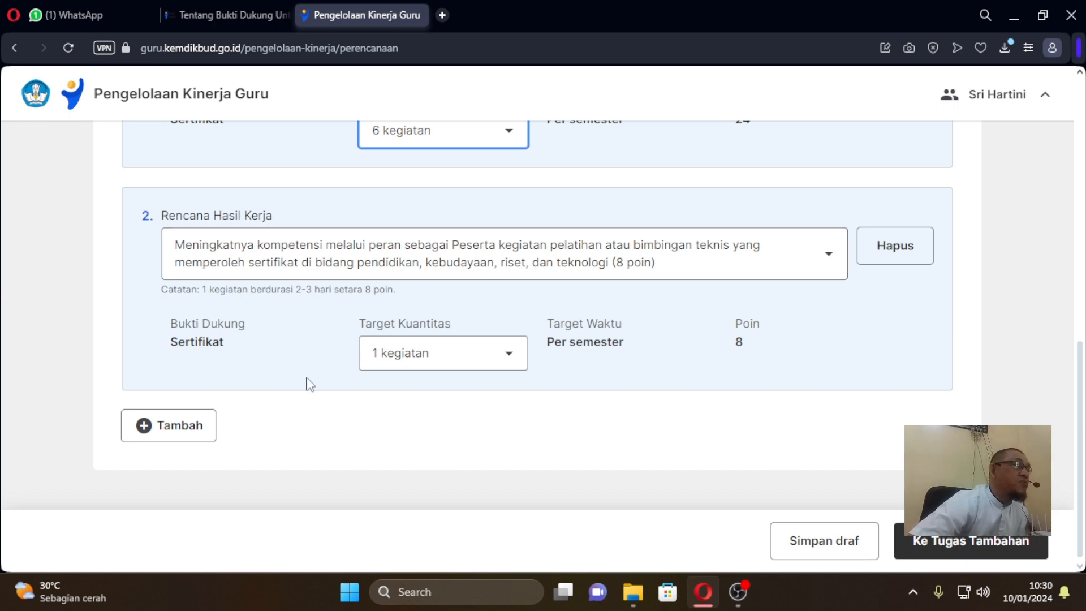
scroll(306, 384, "up", 8)
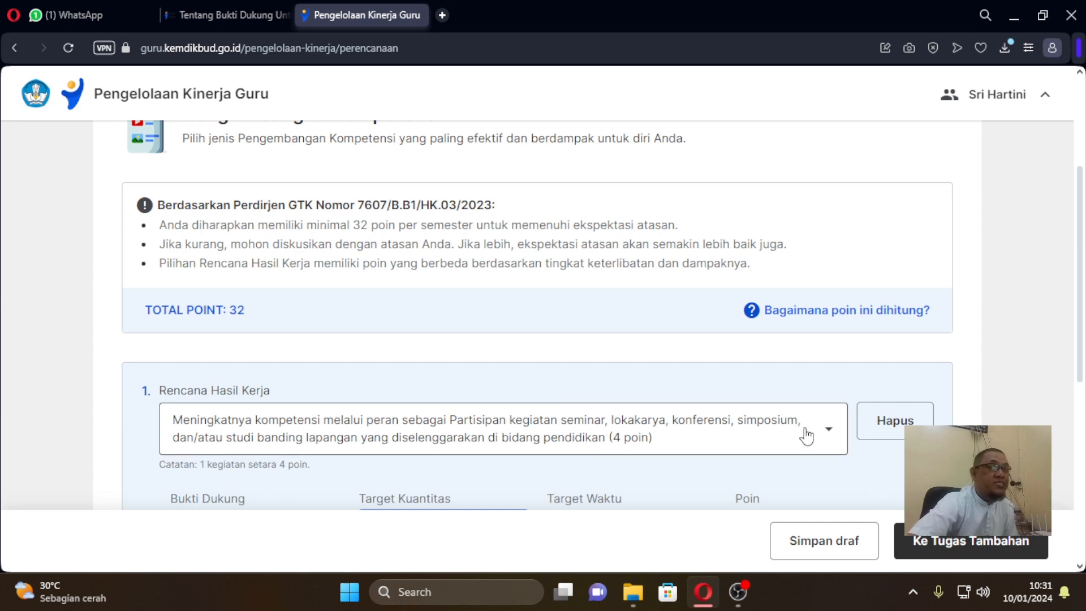
scroll(821, 463, "up", 3)
scroll(824, 461, "down", 3)
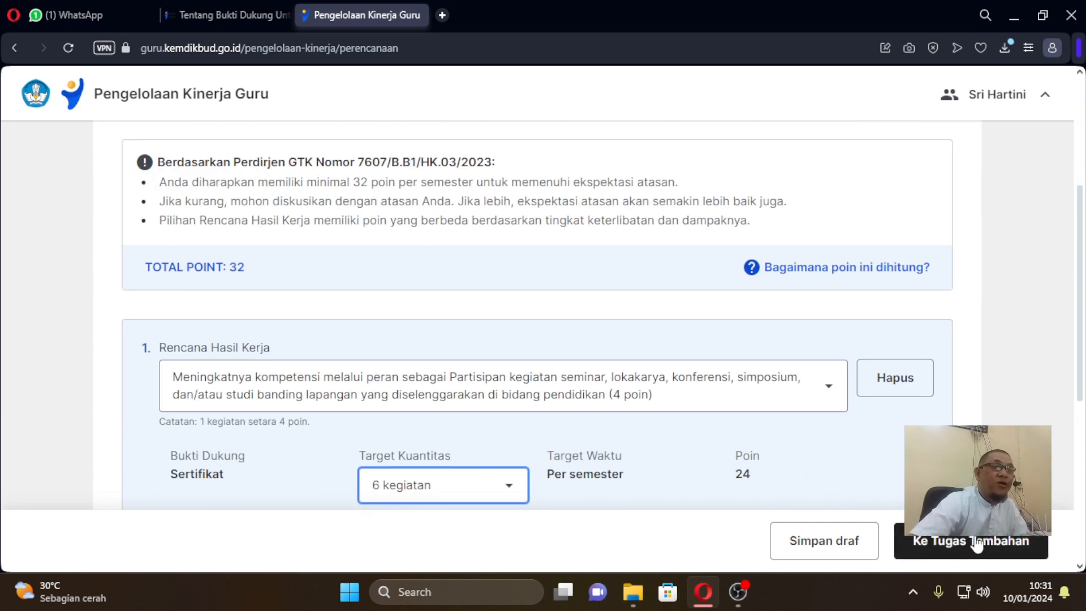
Proceed to the optional Tugas Tambahan section and read its guidance and the Wali Kelas entry.
left_click(977, 543)
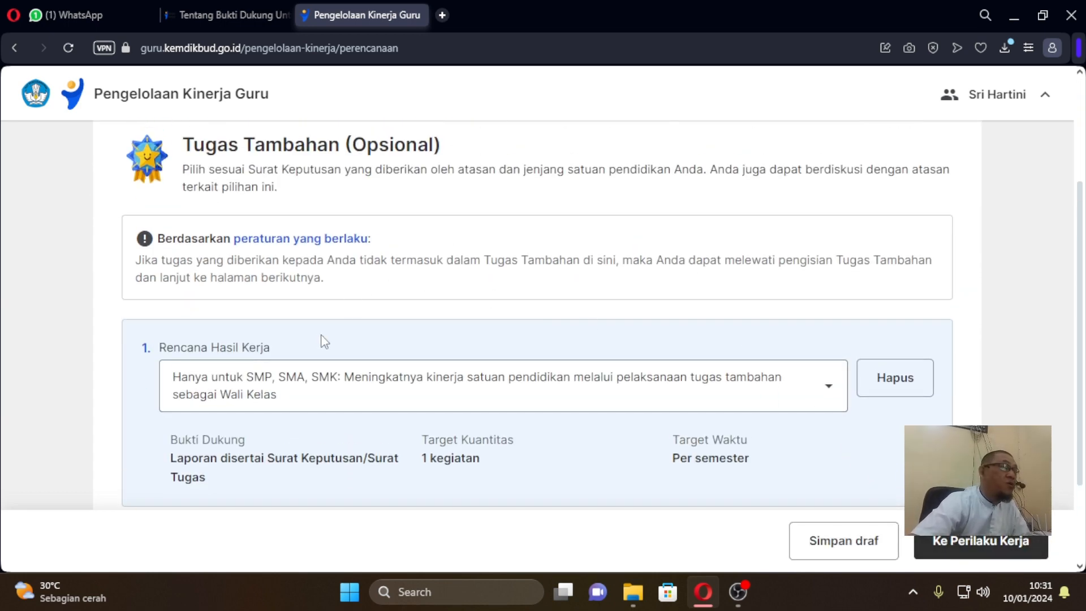
scroll(326, 339, "down", 2)
scroll(340, 344, "up", 3)
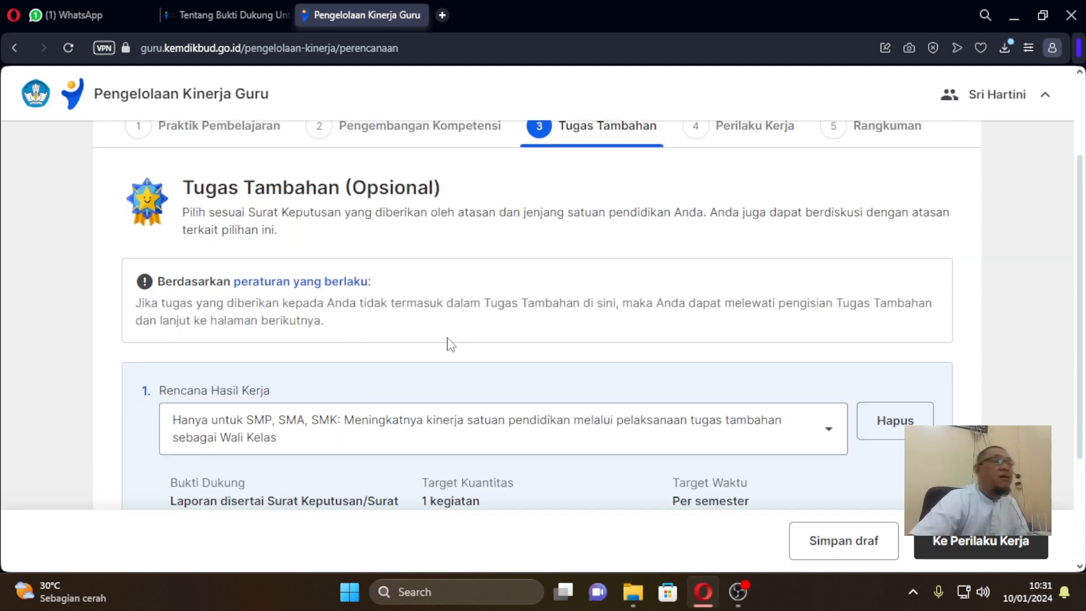
scroll(447, 342, "down", 3)
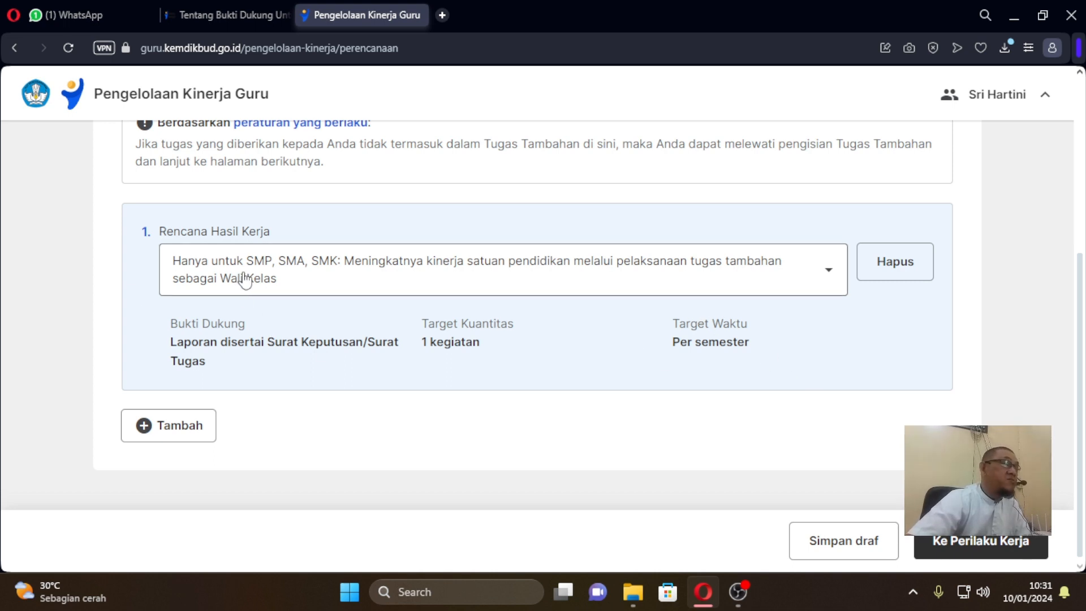
Browse the additional duties available for the first Rencana Hasil Kerja, leaving Wali Kelas selected.
left_click(435, 281)
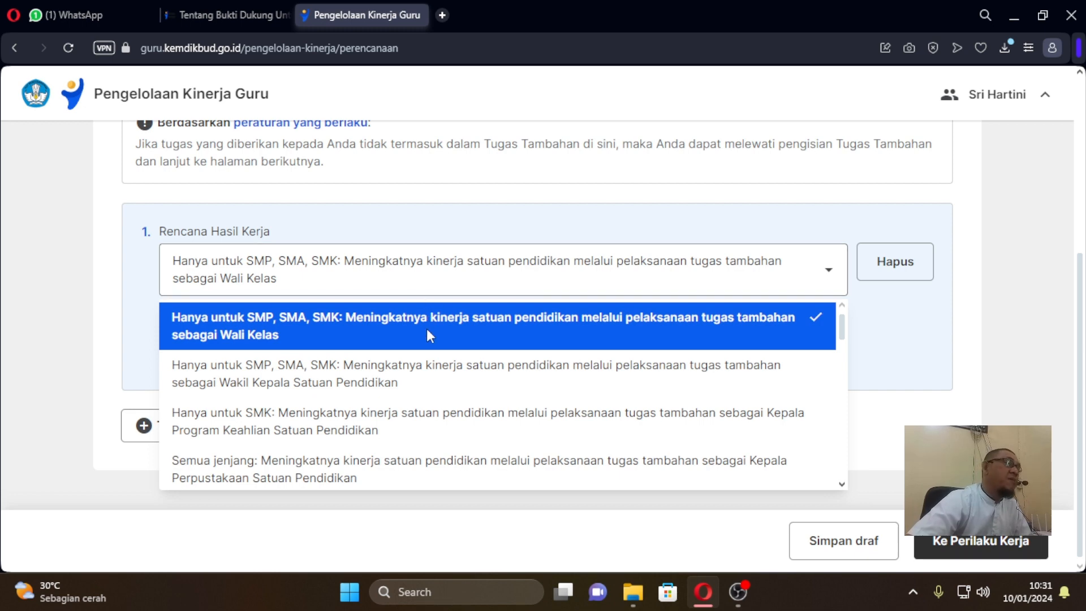
scroll(416, 365, "down", 5)
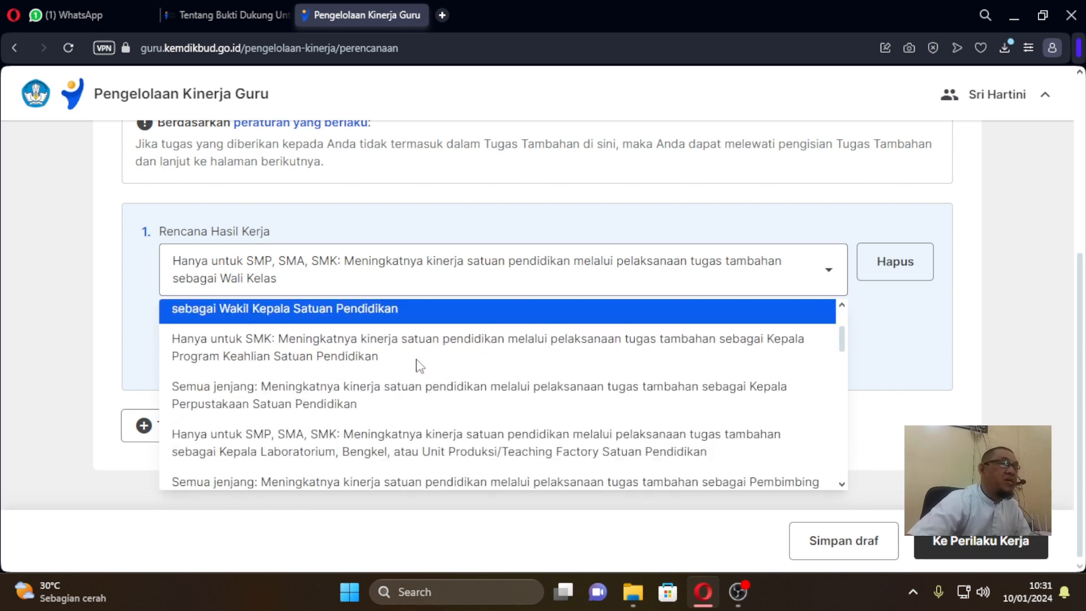
scroll(414, 370, "down", 3)
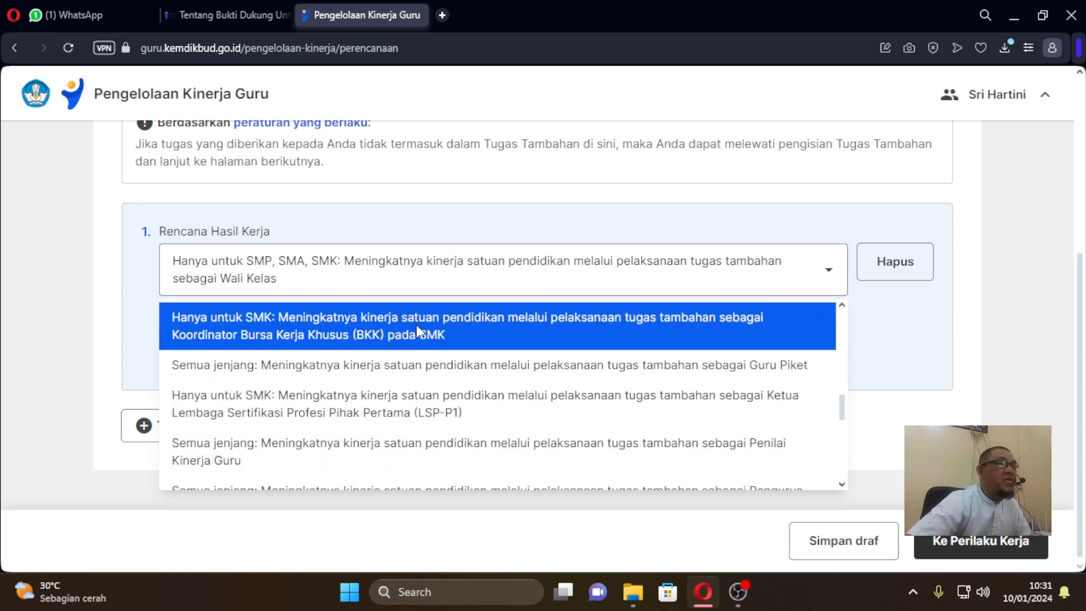
scroll(367, 425, "up", 1)
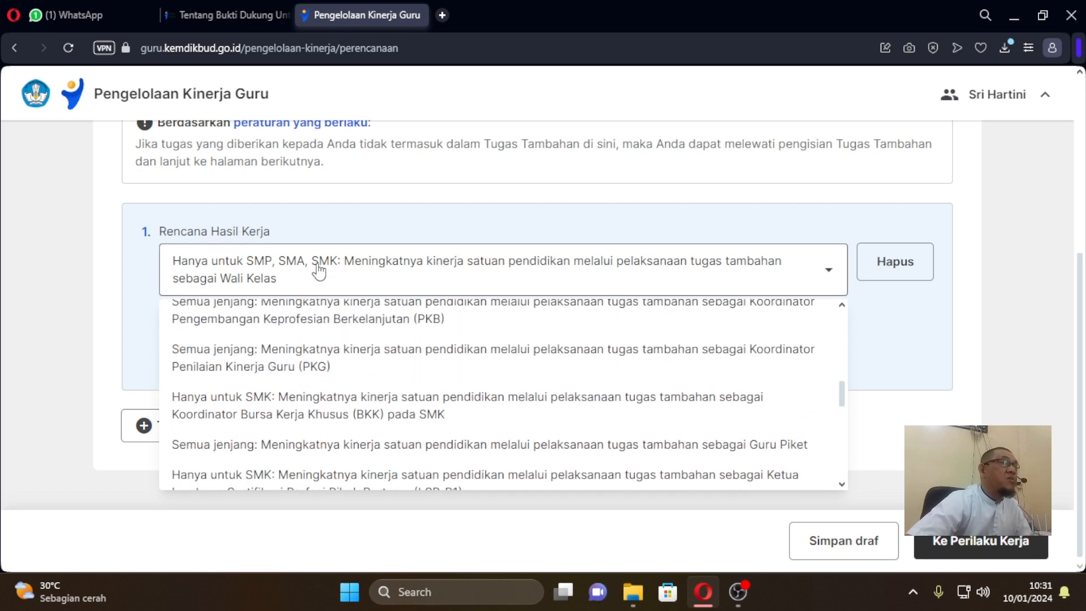
left_click(320, 271)
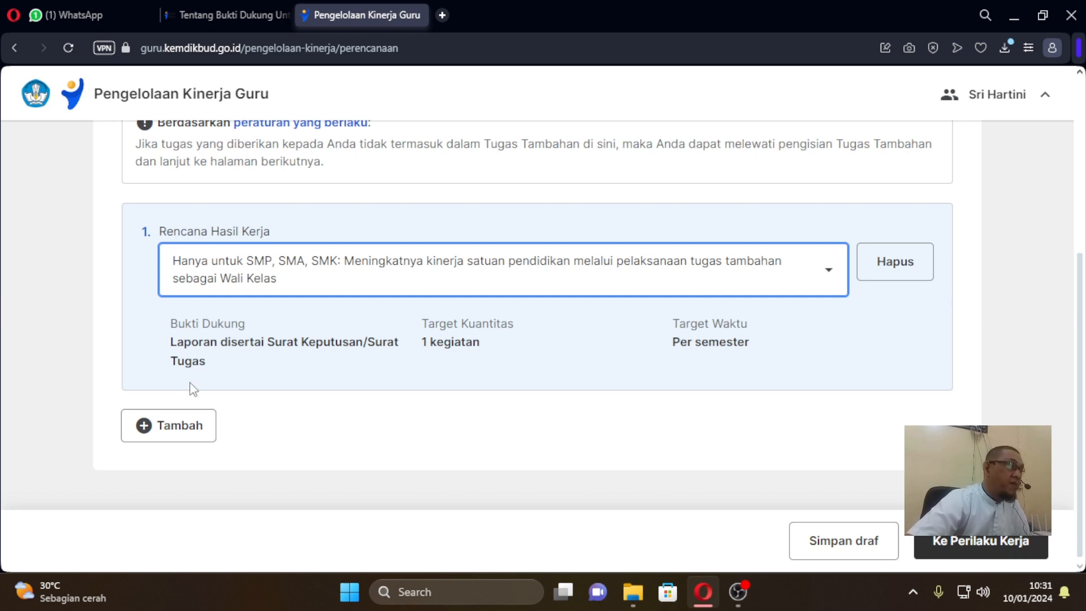
Add a second Tugas Tambahan entry with Wakil Kepala Satuan Pendidikan as its Rencana Hasil Kerja.
left_click(192, 426)
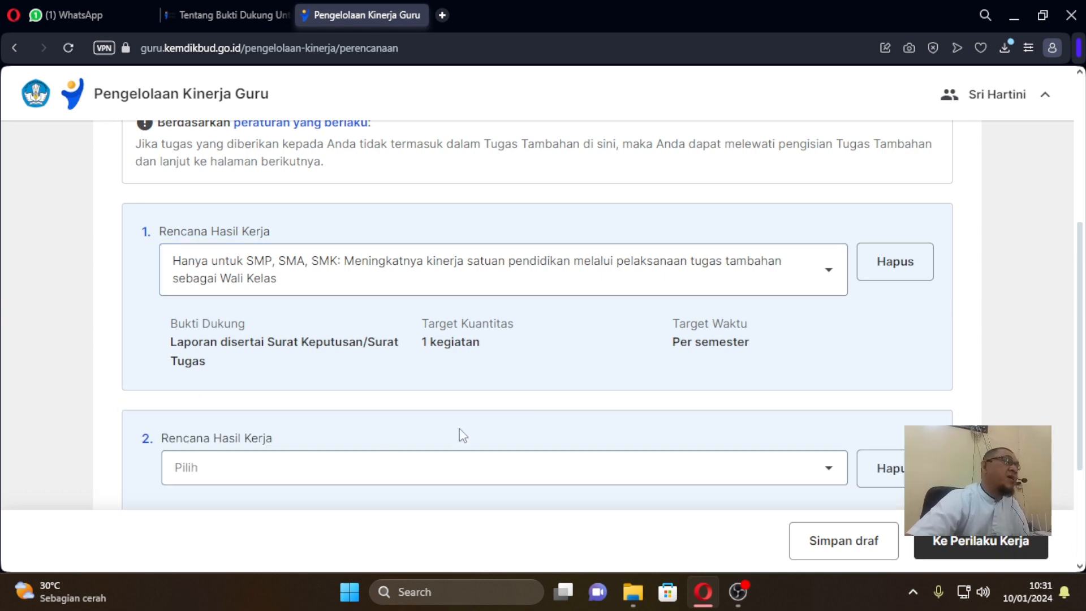
scroll(462, 436, "down", 3)
left_click(825, 299)
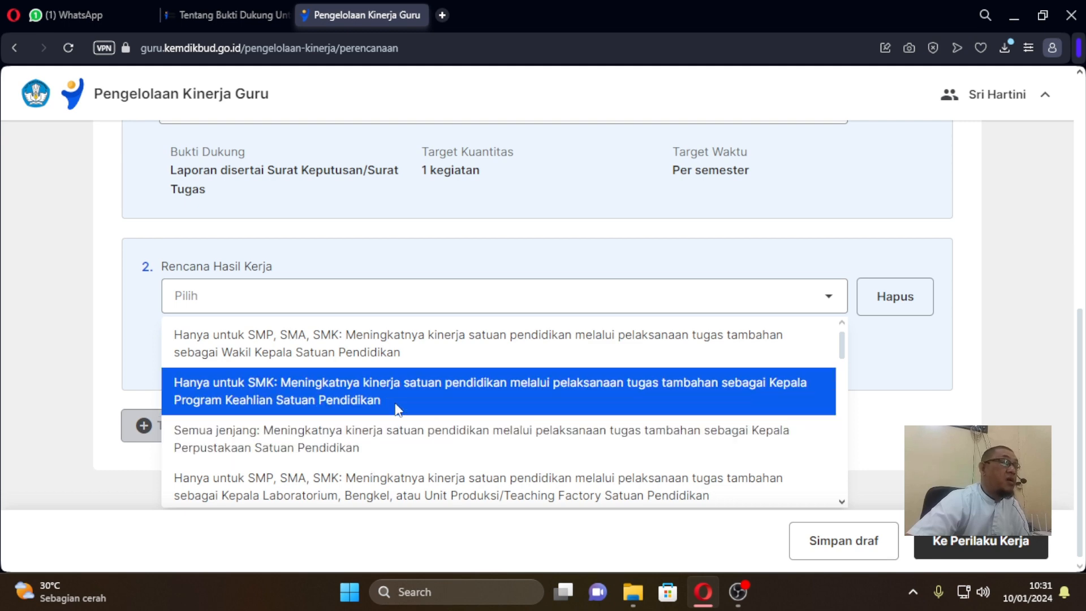
scroll(399, 396, "down", 2)
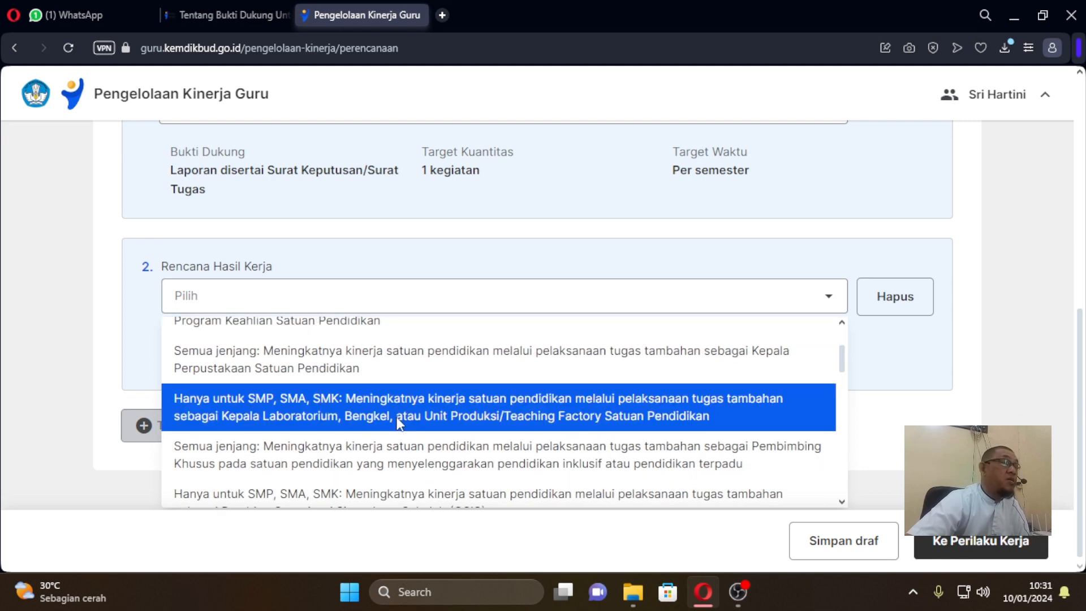
scroll(397, 402, "up", 2)
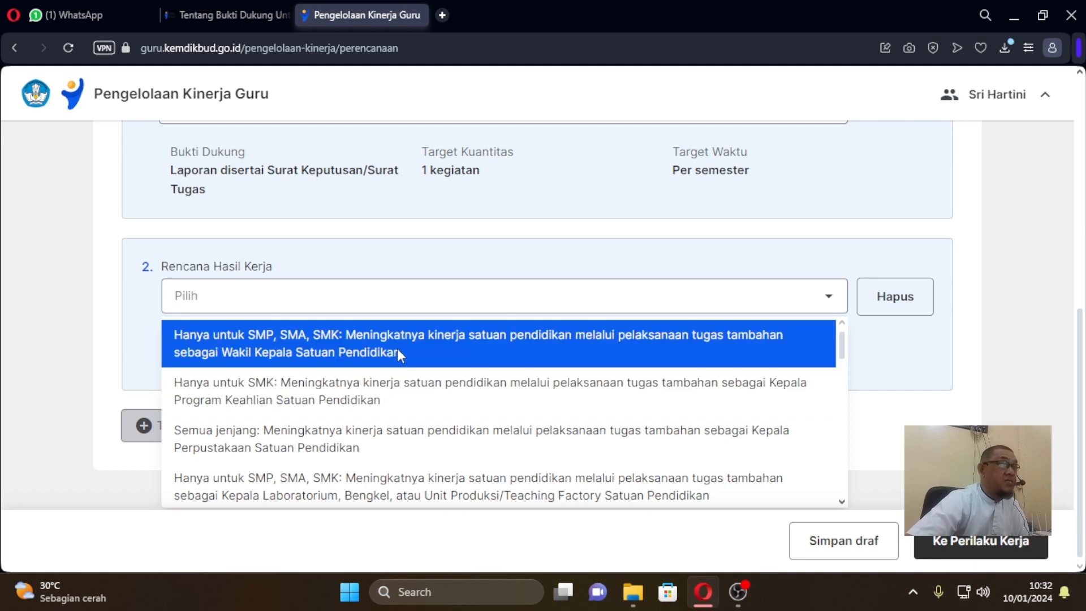
left_click(397, 348)
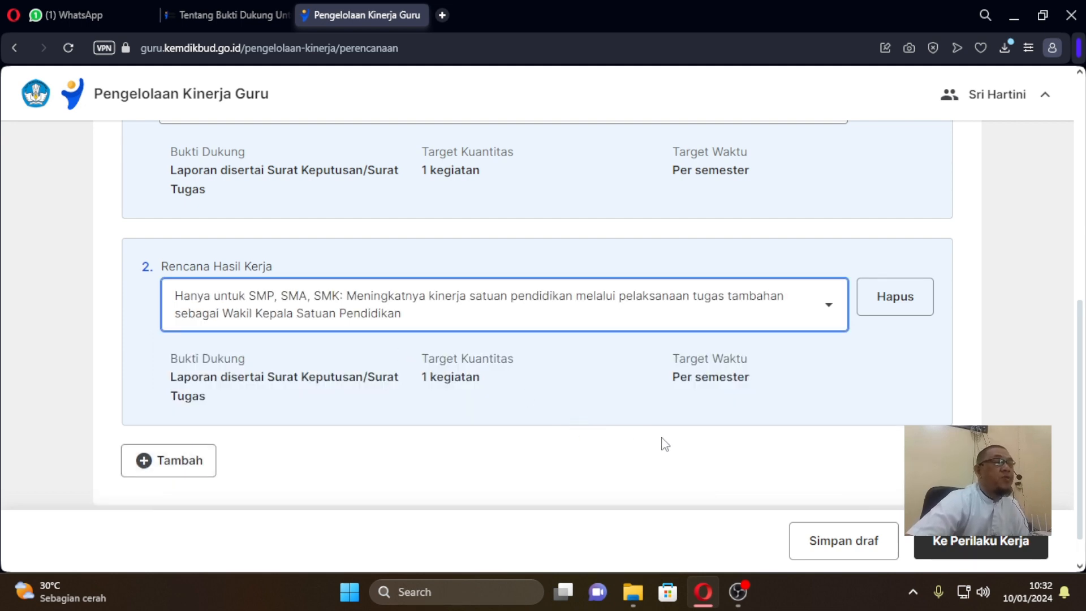
Delete the second Tugas Tambahan entry for Wakil Kepala Satuan Pendidikan.
scroll(566, 396, "up", 3)
scroll(793, 357, "down", 3)
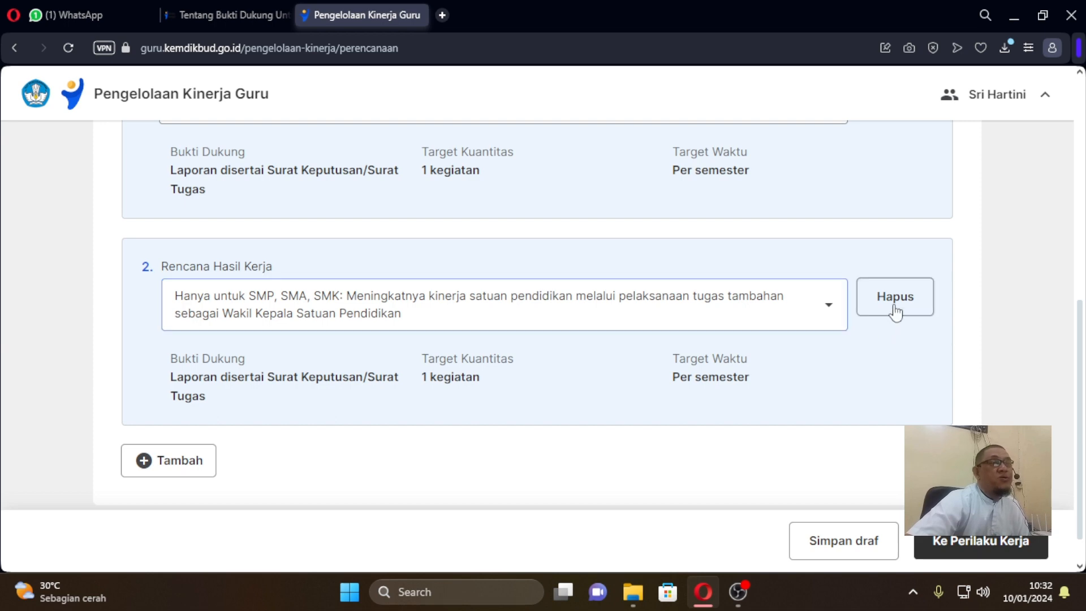
left_click(865, 310)
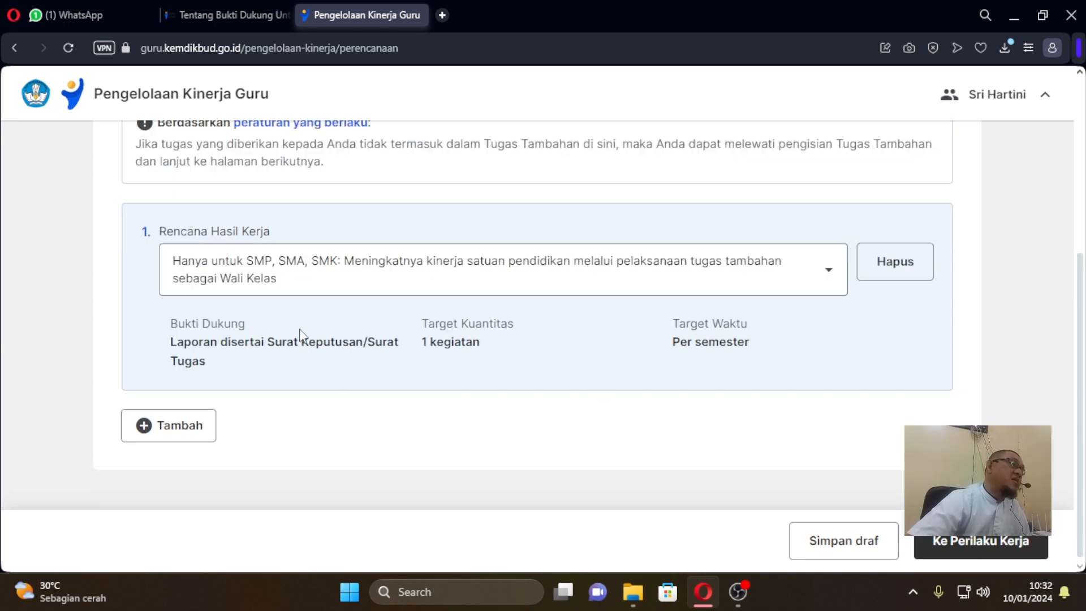
Recheck the Wali Kelas entry under Tugas Tambahan and proceed to the Perilaku Kerja section.
scroll(297, 340, "up", 3)
scroll(302, 376, "down", 1)
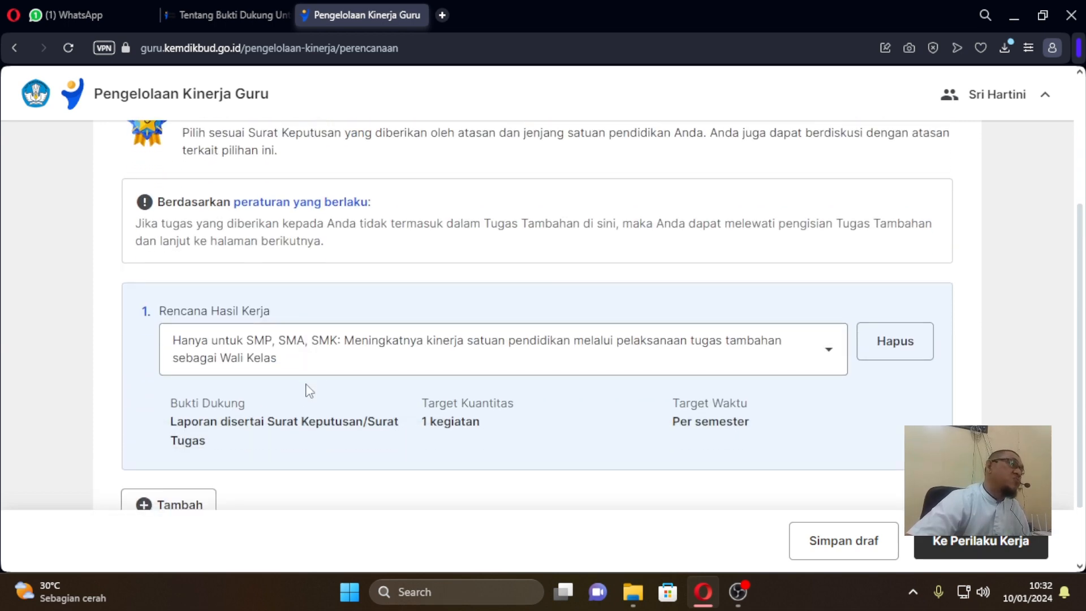
scroll(306, 389, "up", 3)
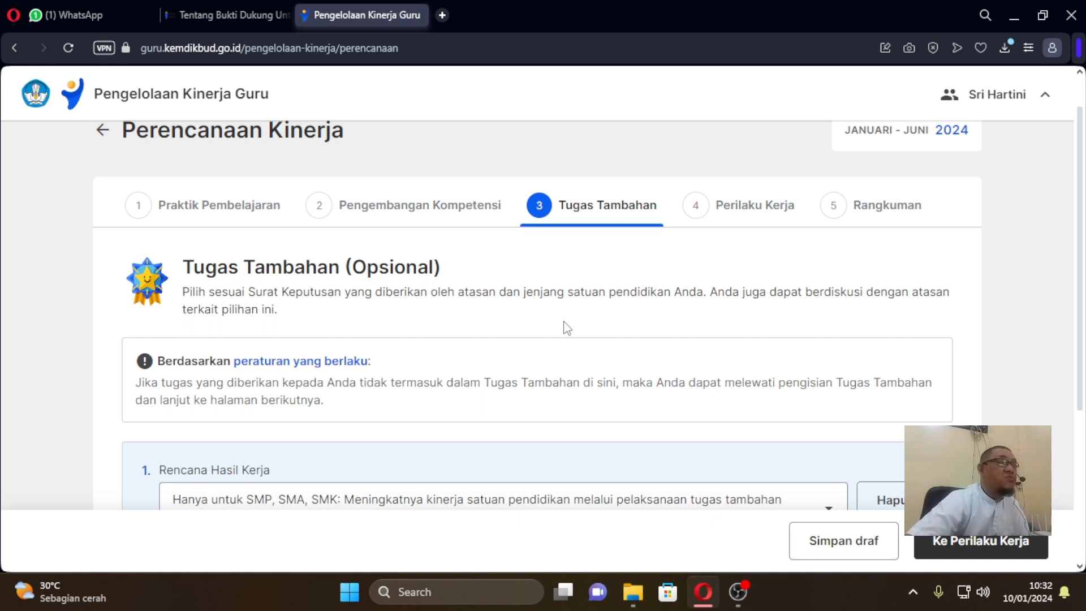
scroll(388, 314, "down", 2)
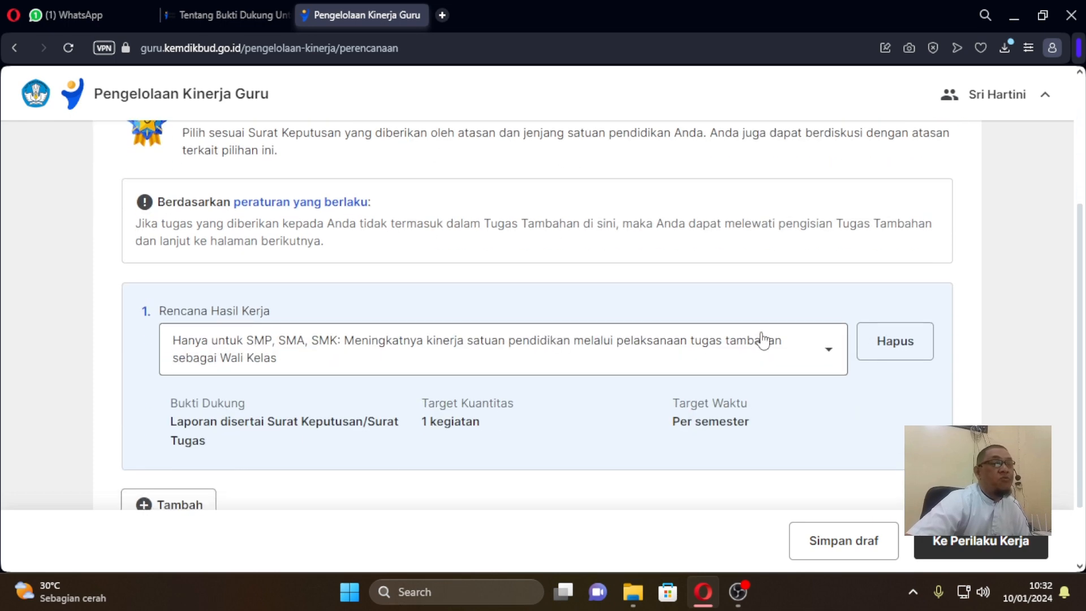
scroll(763, 336, "up", 3)
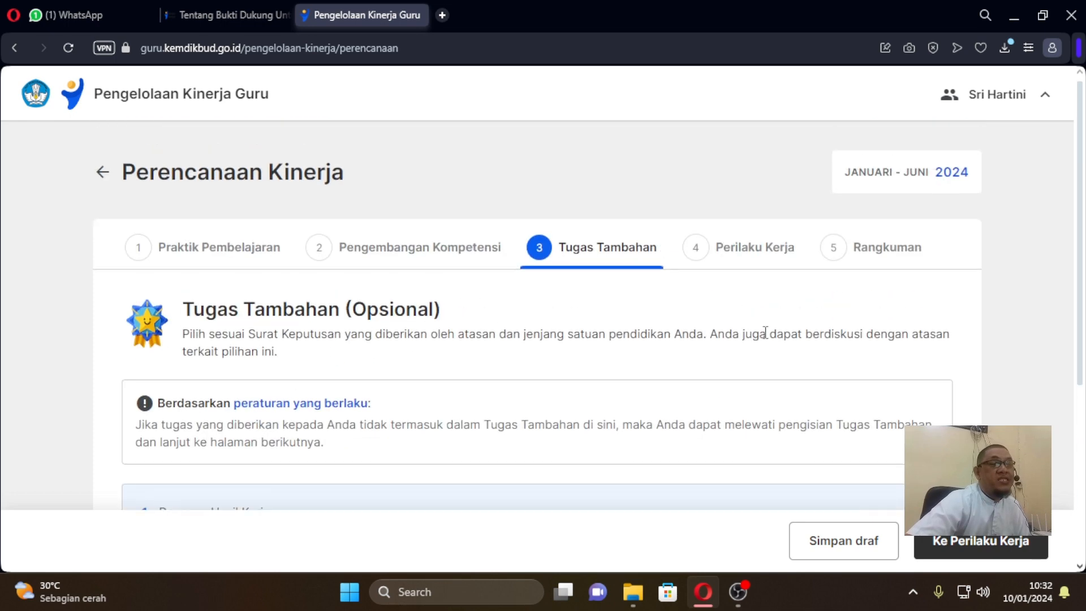
left_click(995, 551)
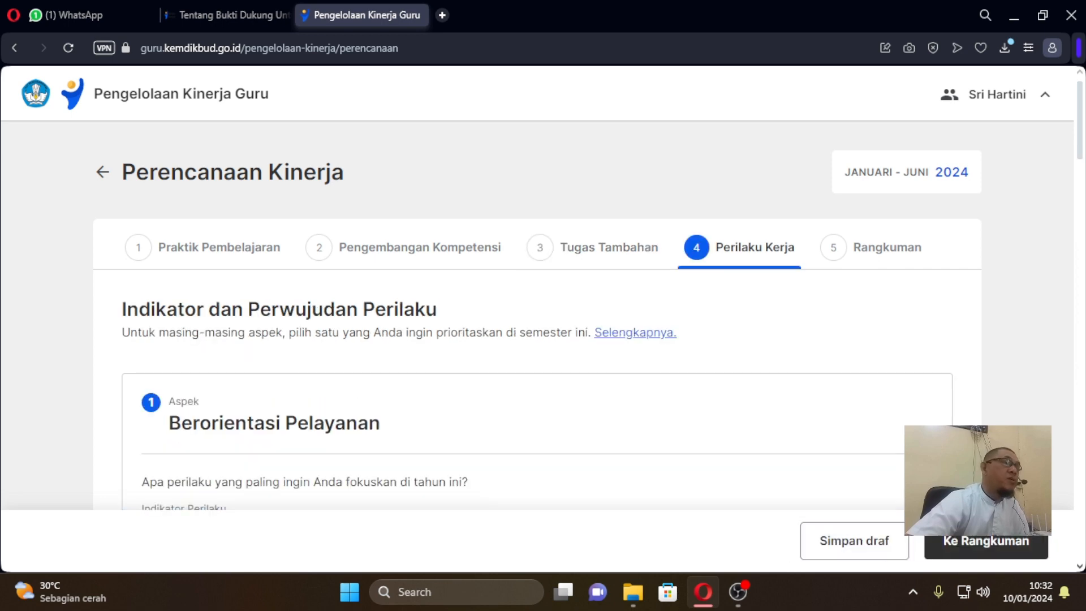
Examine the Perilaku Kerja aspects with their Indikator Perilaku and Perwujudan Perilaku selections, starting from Berorientasi Pelayanan.
scroll(460, 353, "down", 3)
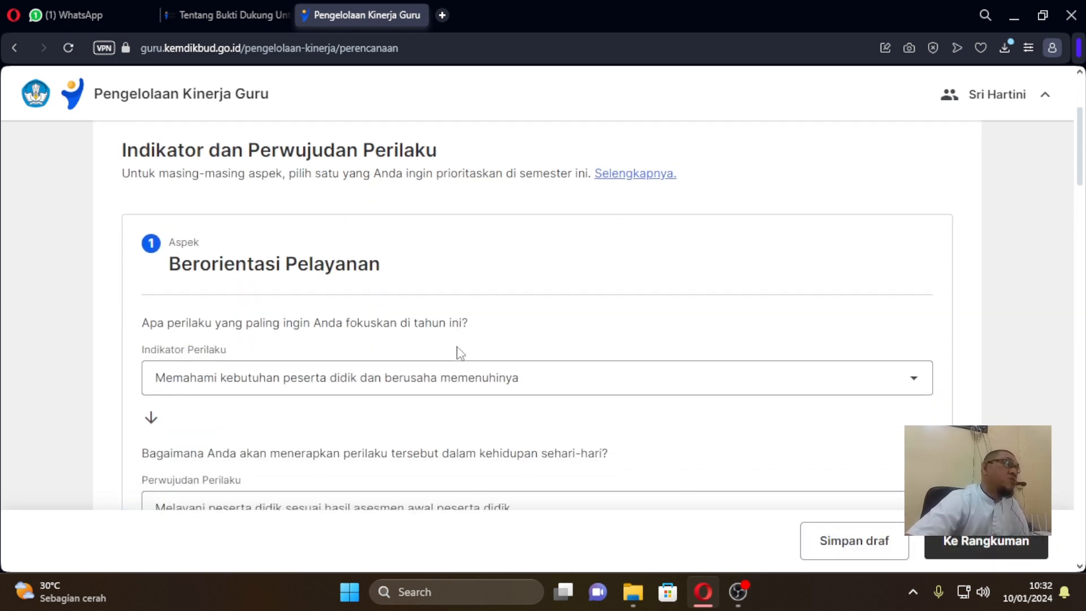
scroll(460, 353, "up", 1)
scroll(456, 352, "down", 1)
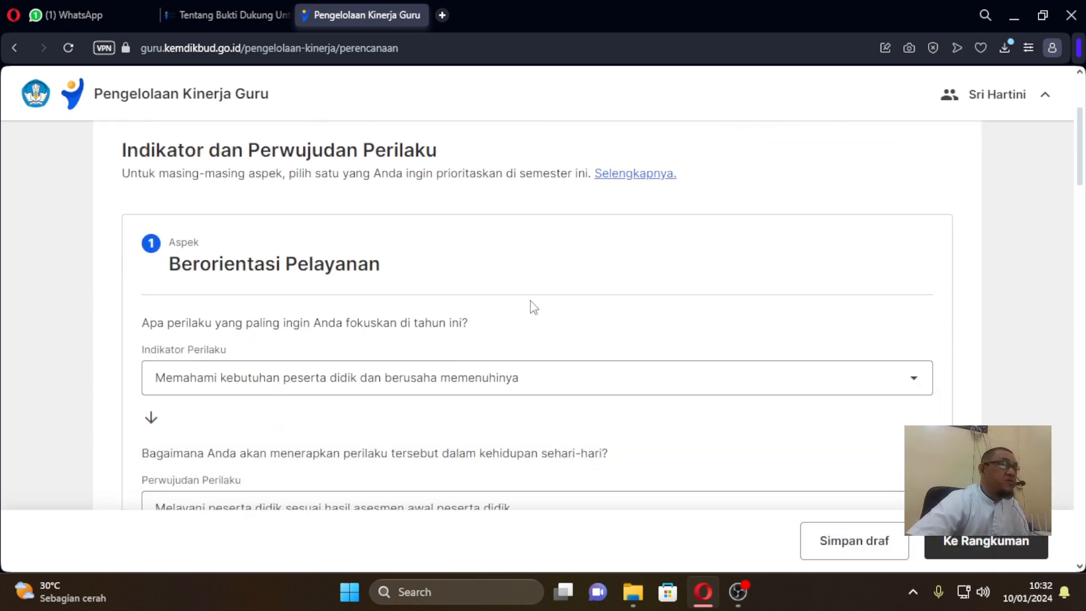
scroll(528, 301, "up", 1)
scroll(532, 300, "down", 20)
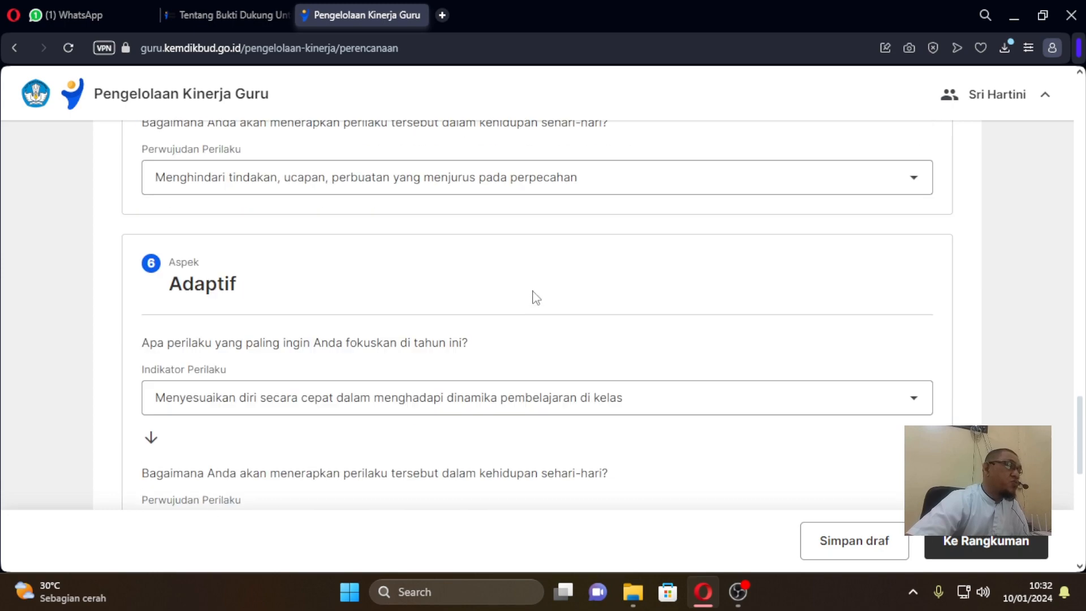
scroll(537, 297, "down", 9)
scroll(539, 297, "up", 20)
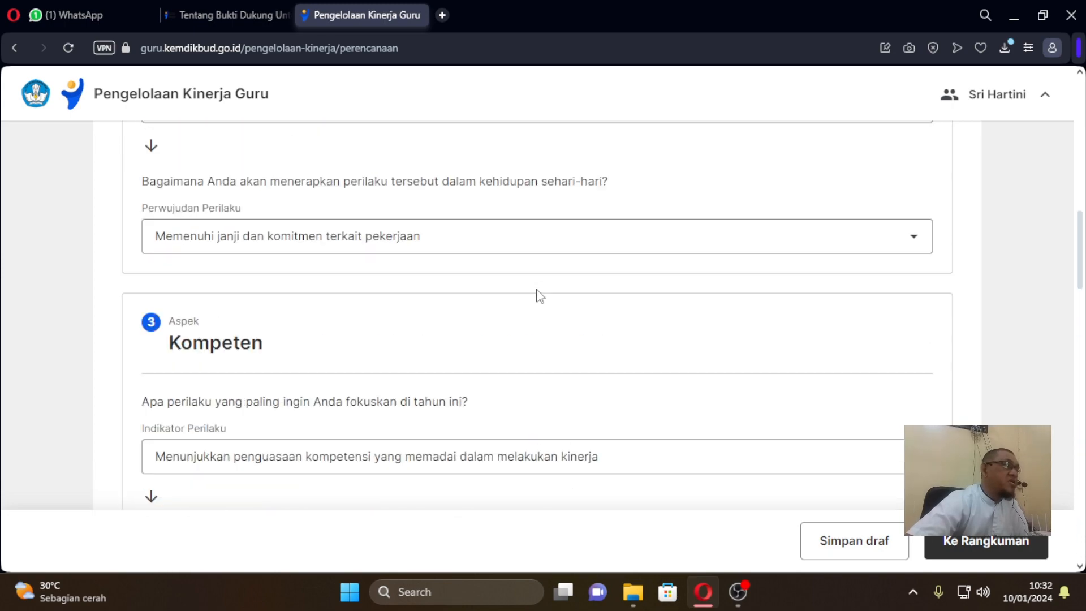
scroll(540, 295, "up", 15)
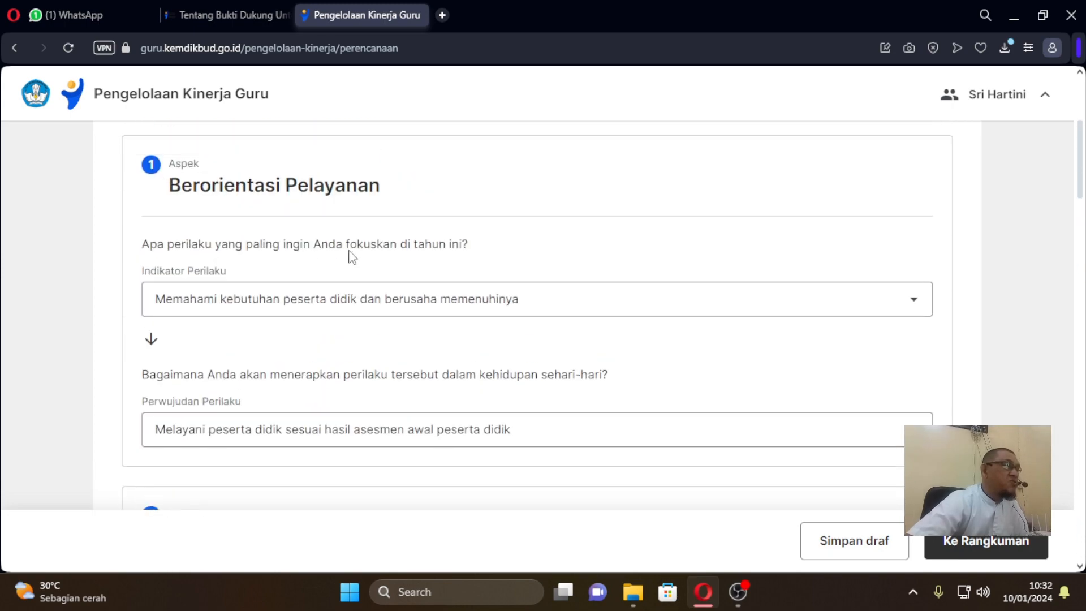
scroll(352, 258, "up", 3)
scroll(356, 249, "down", 3)
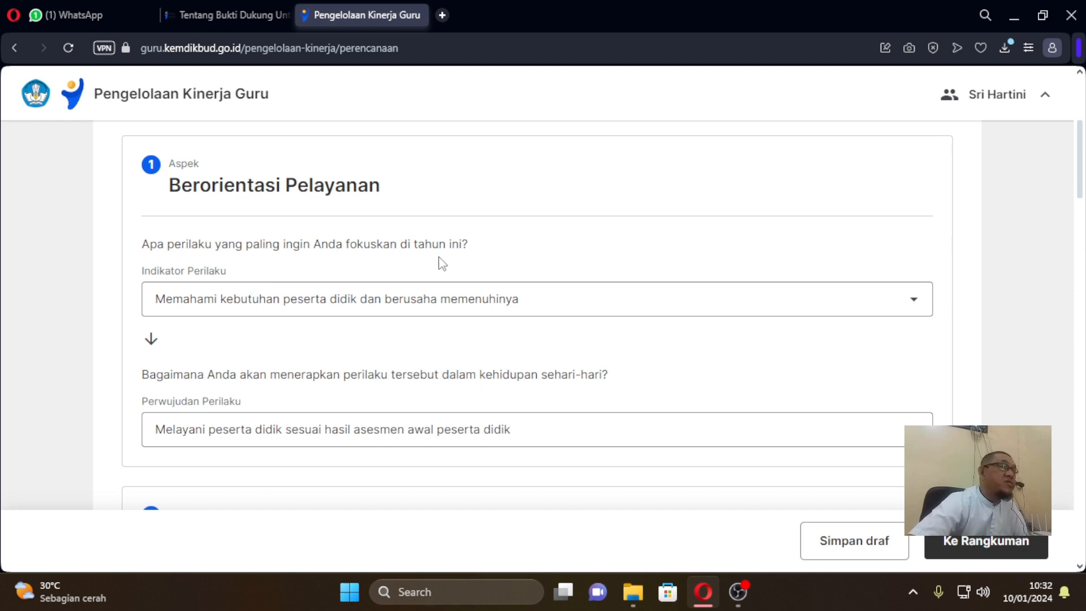
Reselect "Memahami kebutuhan peserta didik dan berusaha memenuhinya" as the Indikator Perilaku for the Berorientasi Pelayanan aspect.
left_click(455, 310)
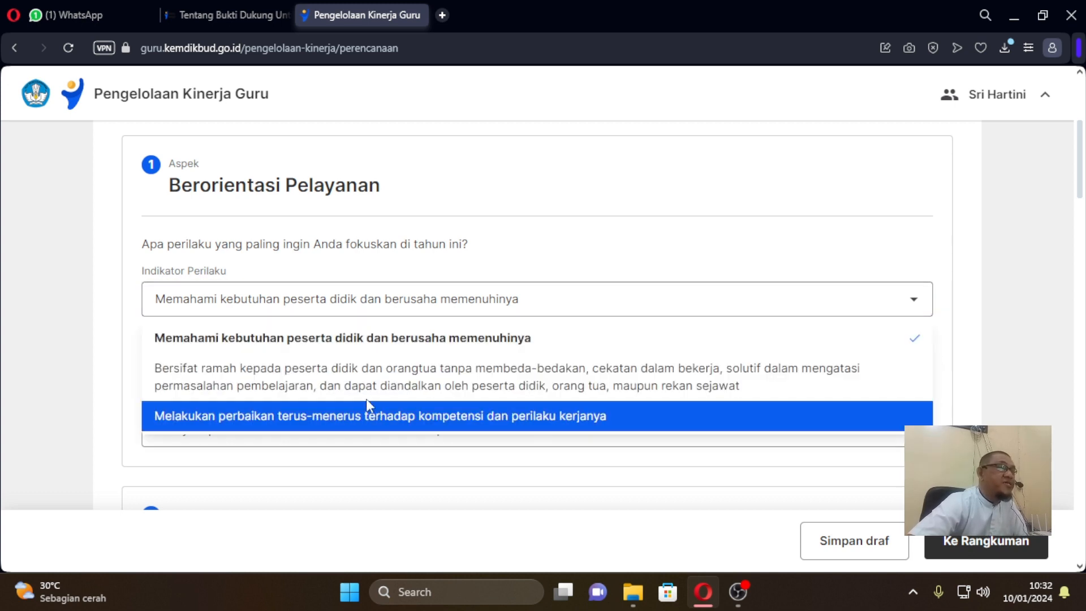
scroll(342, 346, "down", 3)
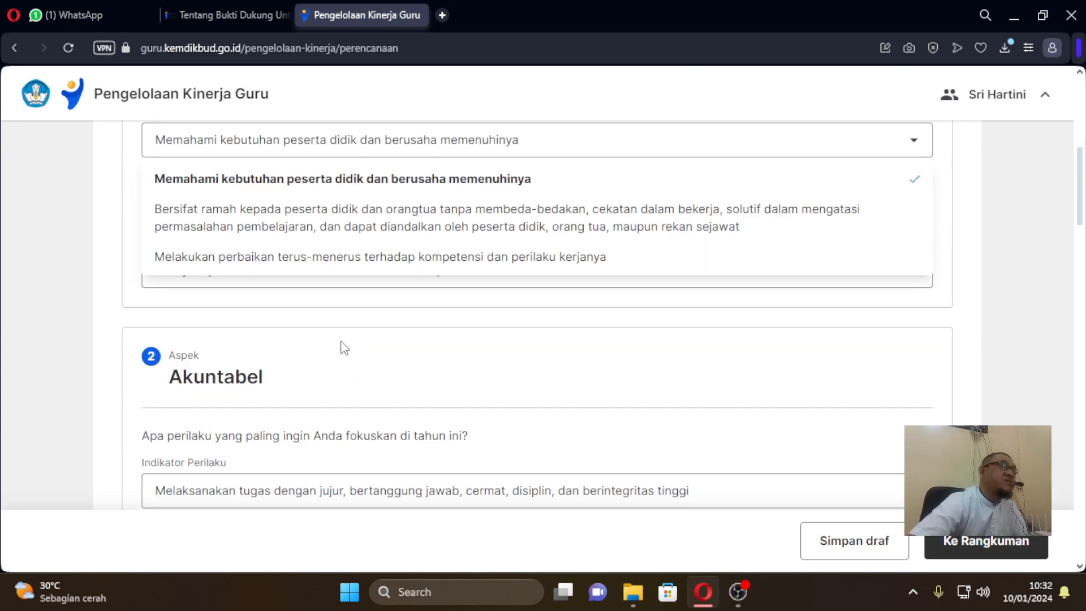
scroll(323, 263, "up", 1)
left_click(327, 272)
scroll(326, 272, "down", 1)
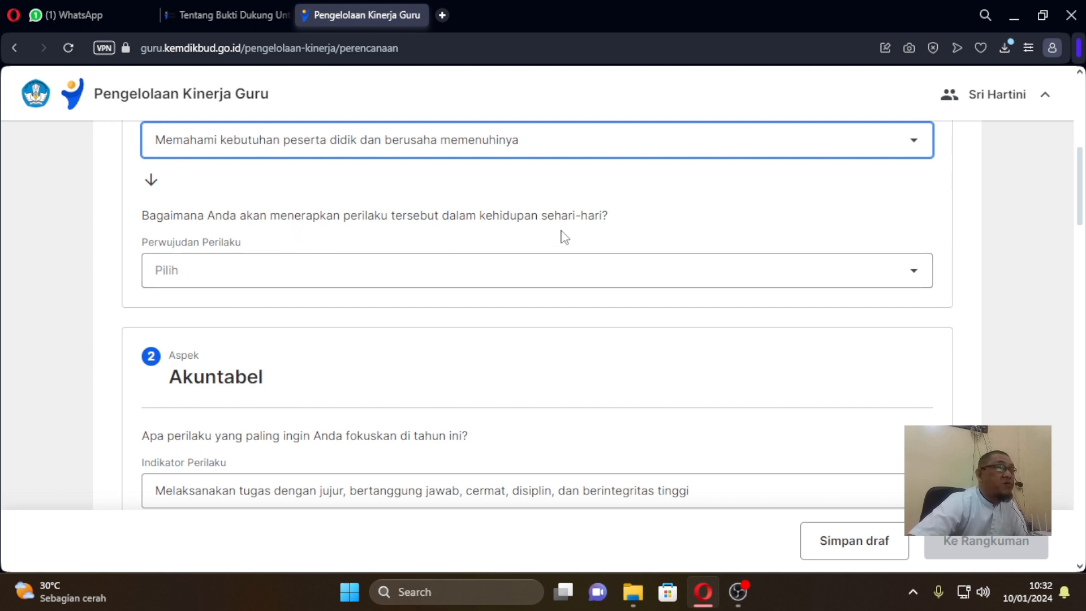
Choose "Mengidentifikasi kebutuhan peserta didik secara proaktif" as the Perwujudan Perilaku for the Berorientasi Pelayanan aspect.
scroll(563, 236, "up", 2)
scroll(552, 237, "down", 1)
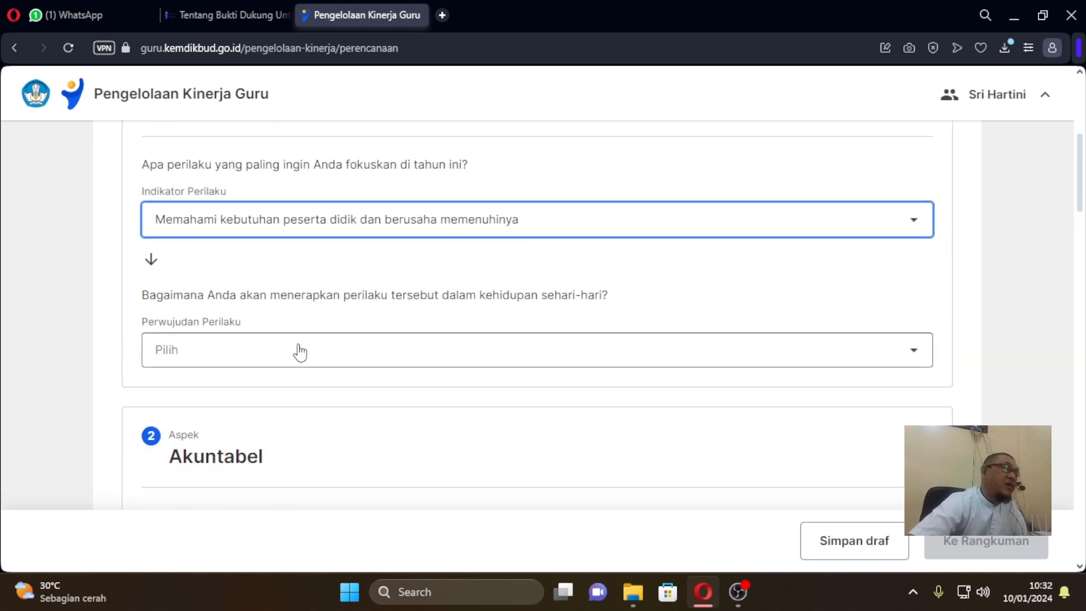
scroll(301, 349, "up", 1)
scroll(294, 340, "down", 2)
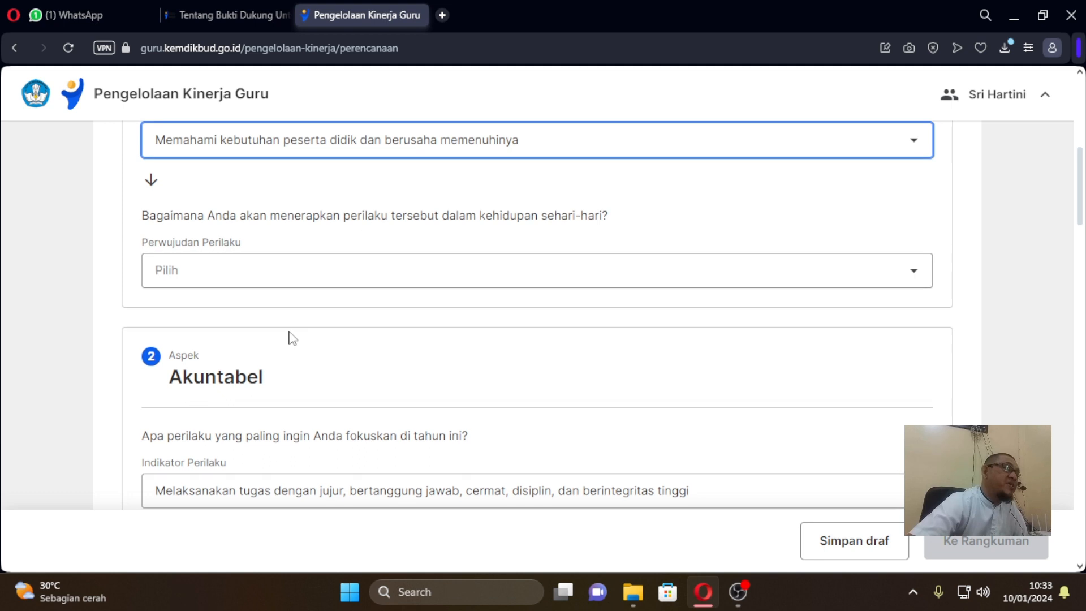
left_click(338, 283)
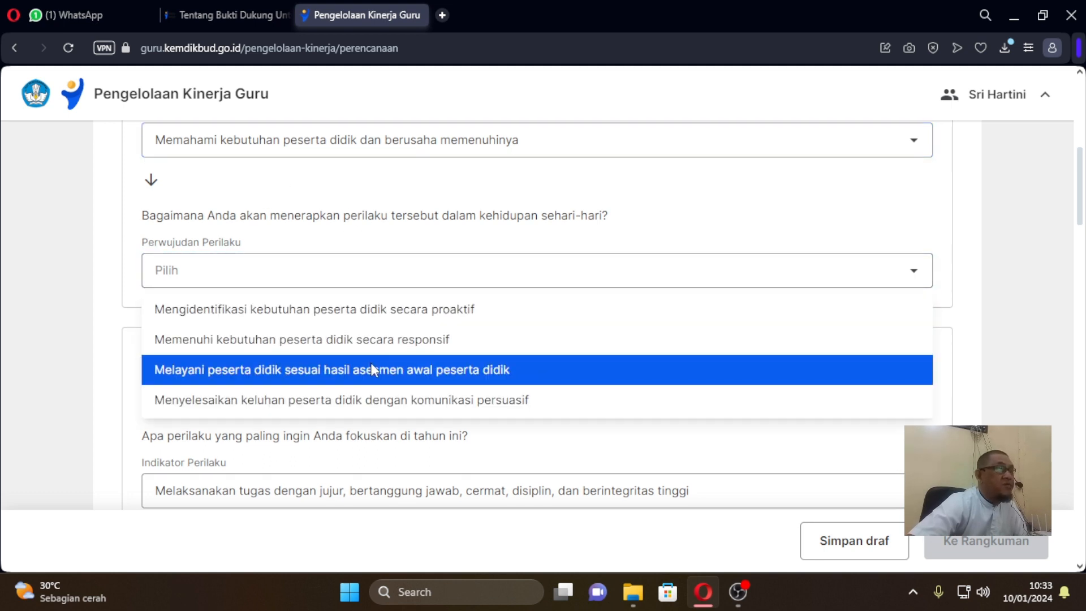
left_click(339, 309)
Check the Indikator Perilaku and Perwujudan Perilaku choices for the Akuntabel aspect.
scroll(340, 416, "down", 3)
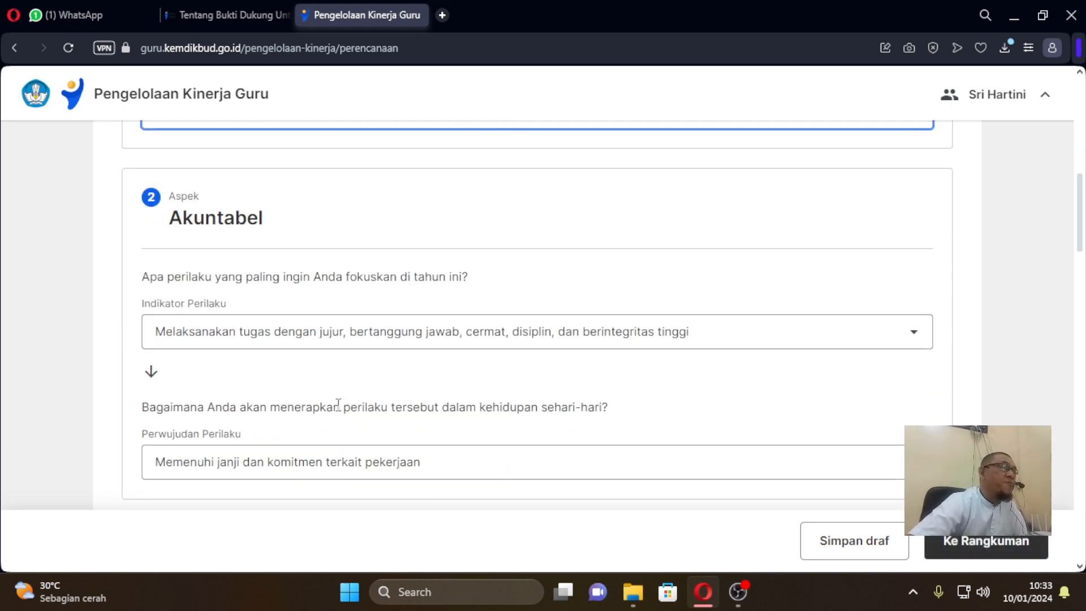
scroll(317, 370, "down", 2)
scroll(300, 368, "up", 1)
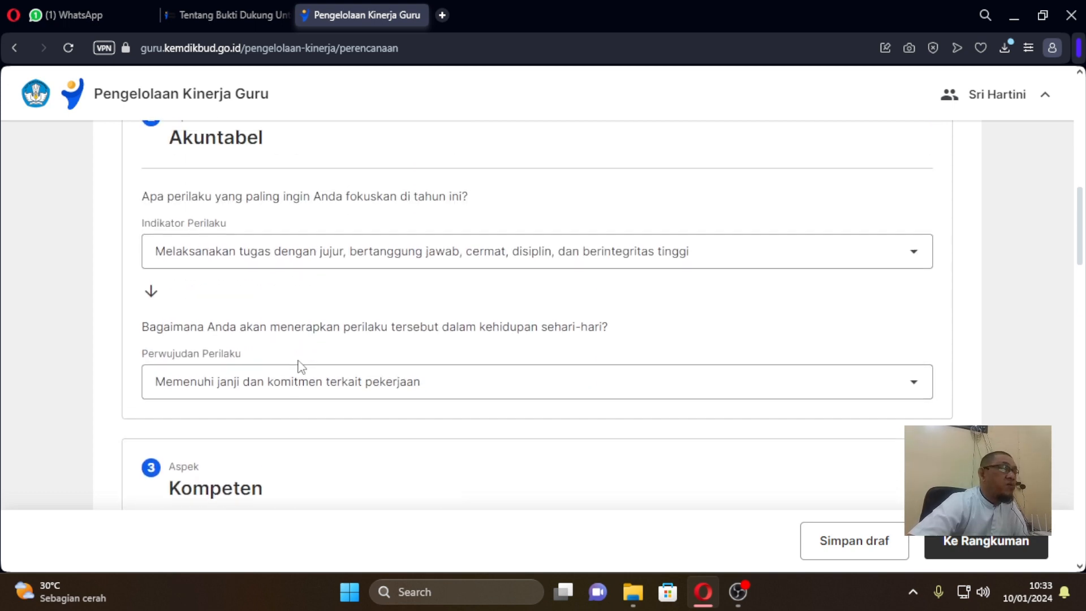
left_click(306, 259)
left_click(311, 263)
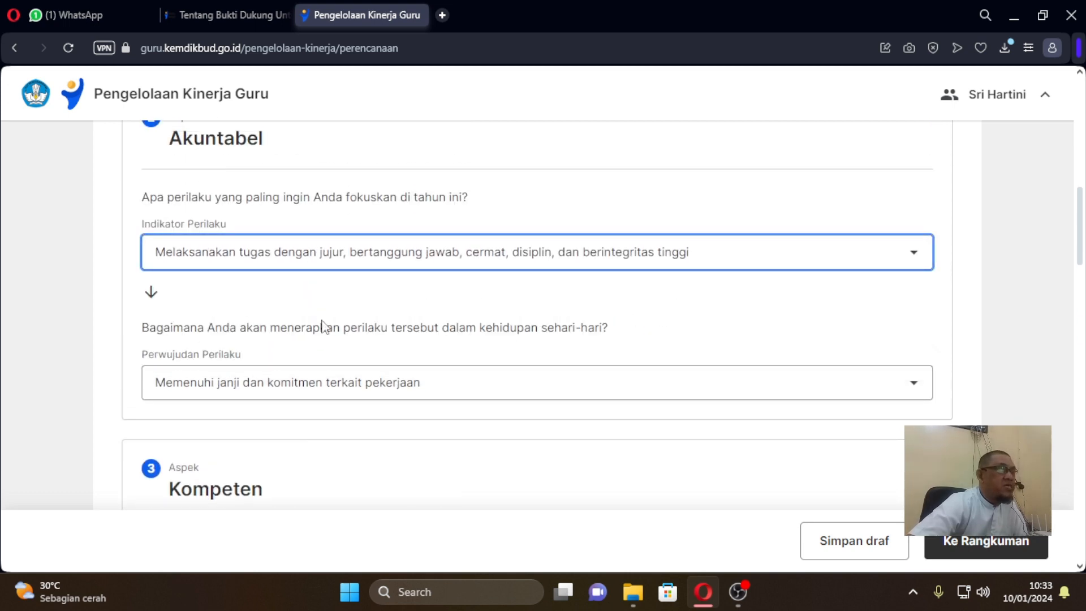
left_click(338, 393)
left_click(343, 430)
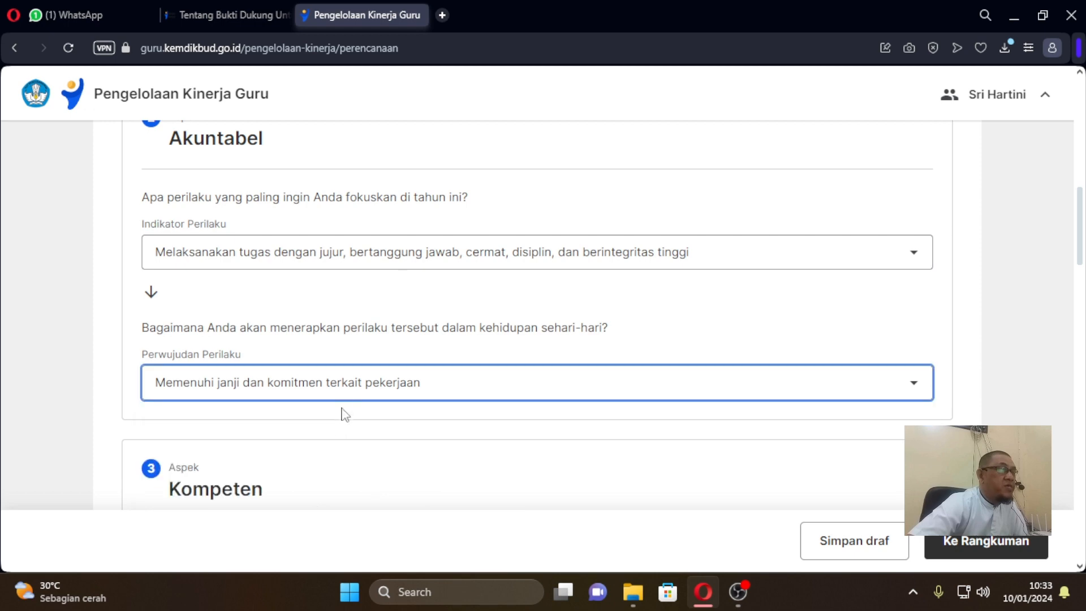
Review the available Indikator Perilaku and Perwujudan Perilaku options for the Kompeten aspect.
scroll(339, 396, "down", 6)
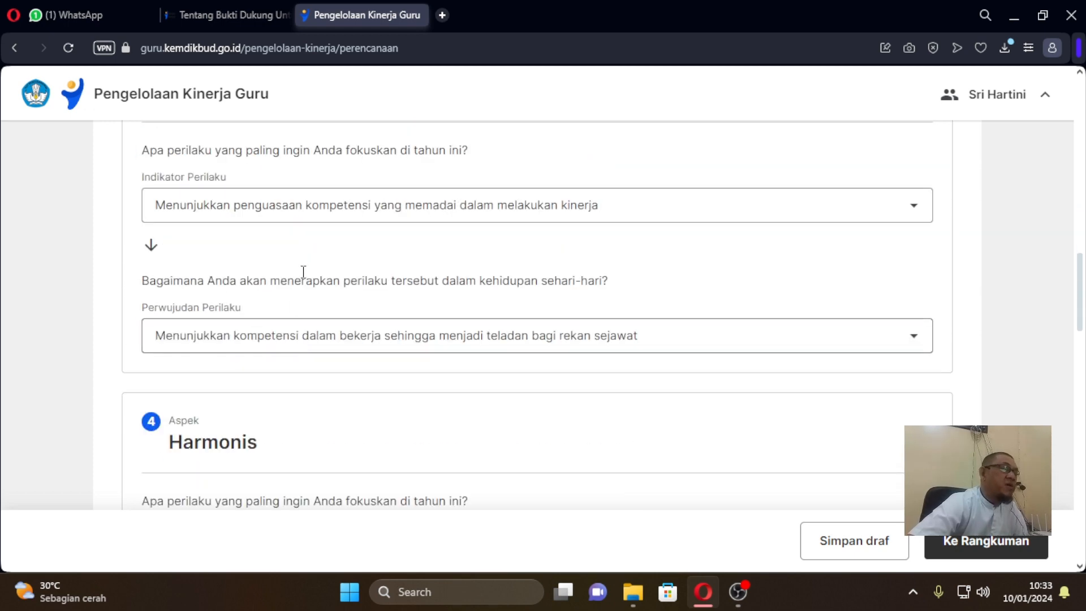
left_click(325, 218)
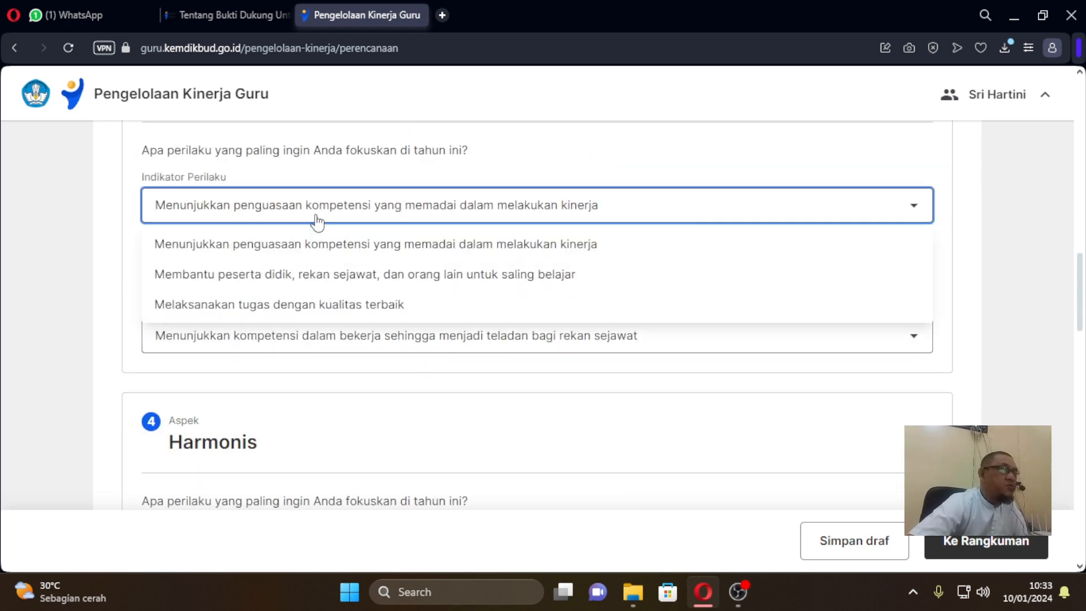
left_click(320, 244)
left_click(324, 337)
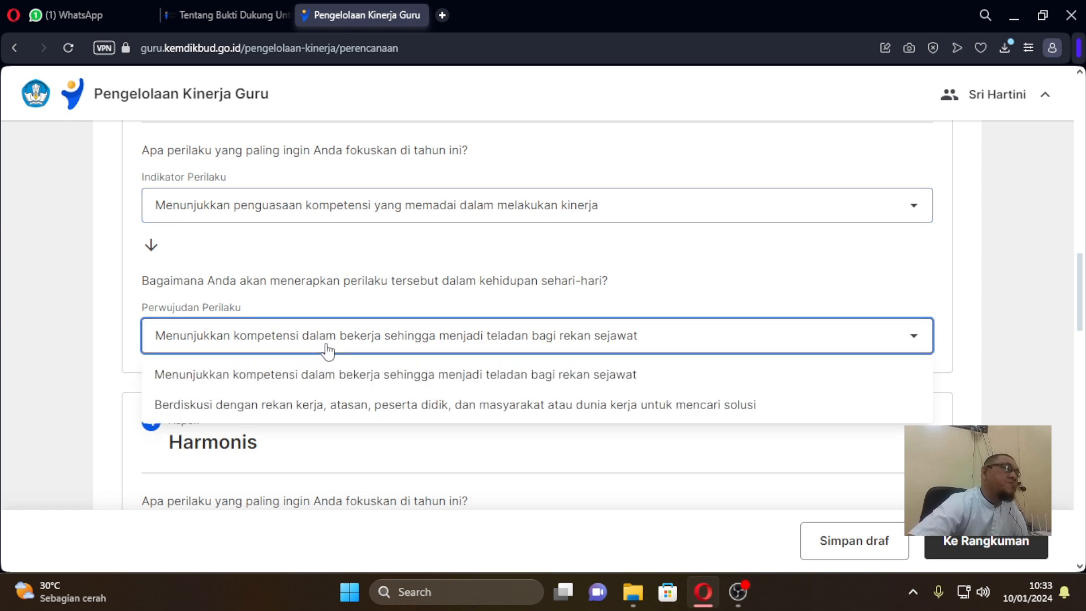
left_click(326, 349)
Look through the Indikator Perilaku and Perwujudan Perilaku options offered for the Harmonis aspect.
scroll(332, 336, "down", 4)
left_click(338, 333)
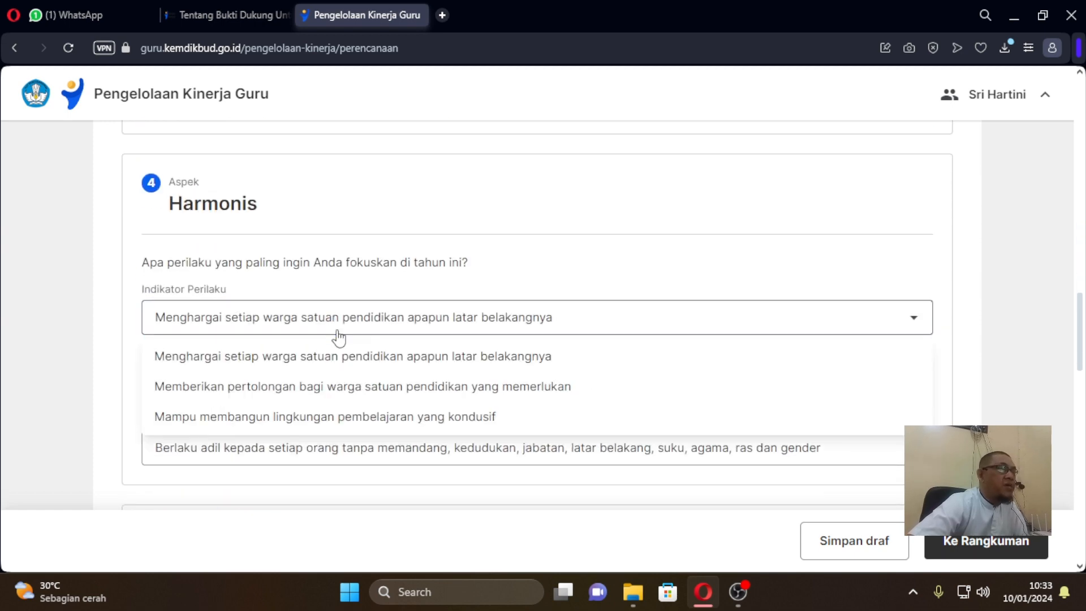
left_click(340, 331)
scroll(346, 328, "down", 3)
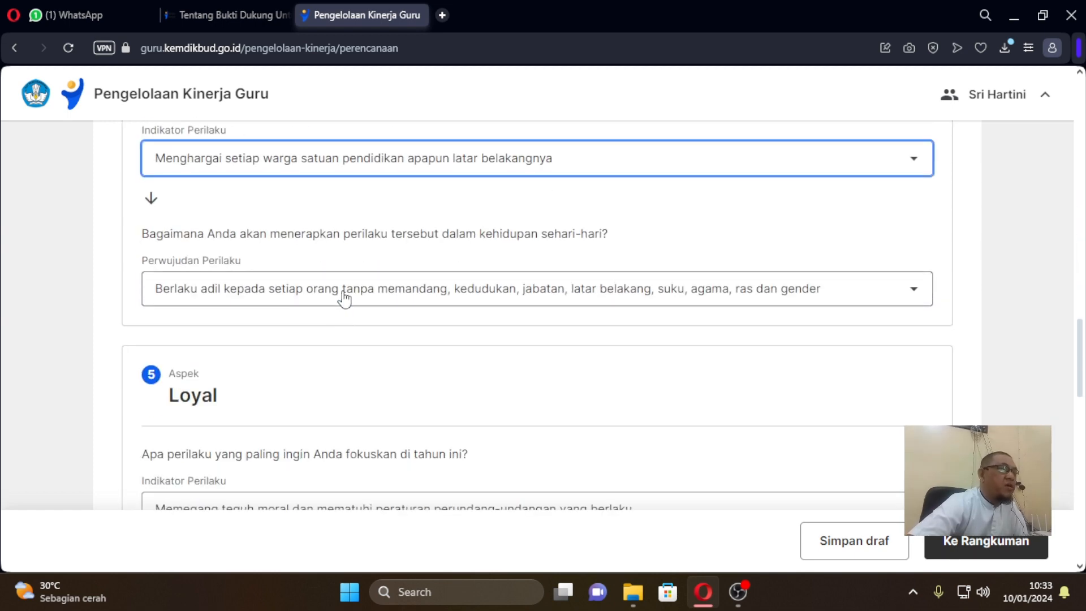
left_click(343, 298)
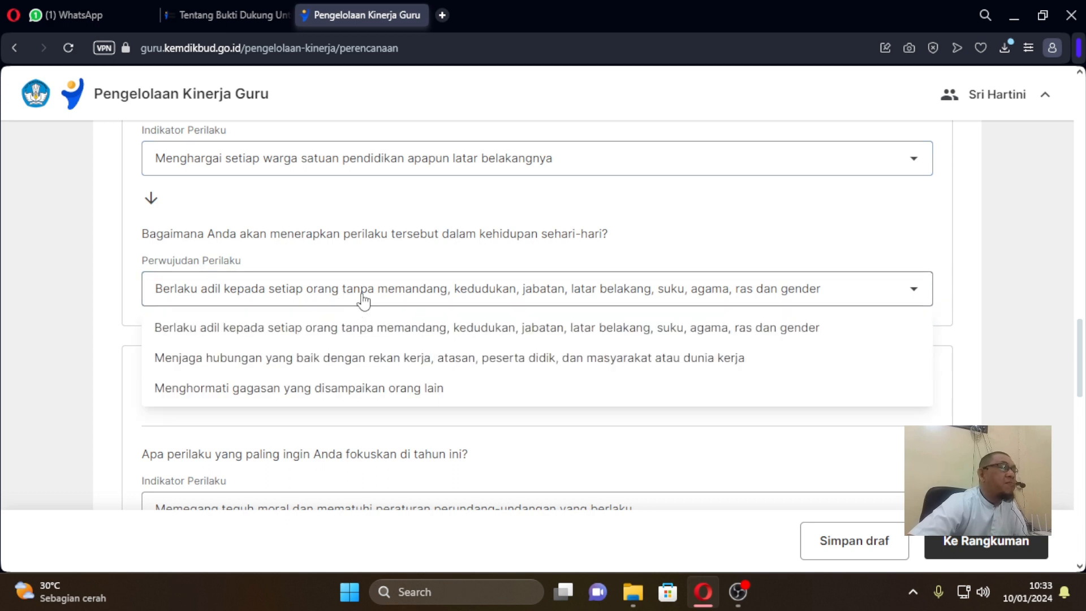
left_click(363, 298)
Check the Loyal aspect's Indikator Perilaku and the alternatives for its Perwujudan Perilaku.
scroll(362, 295, "down", 3)
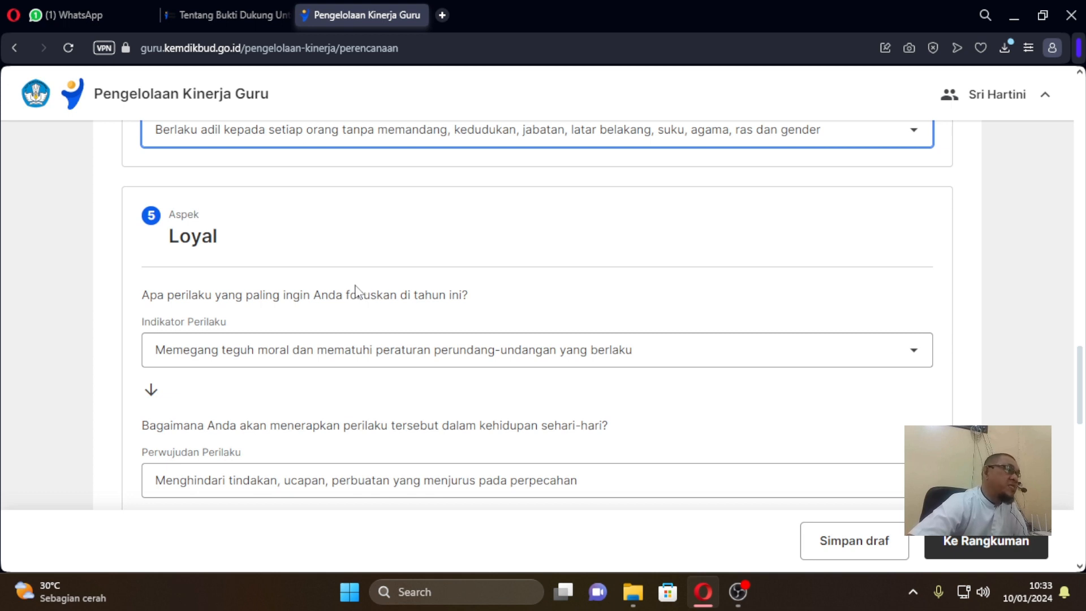
left_click(351, 357)
left_click(352, 358)
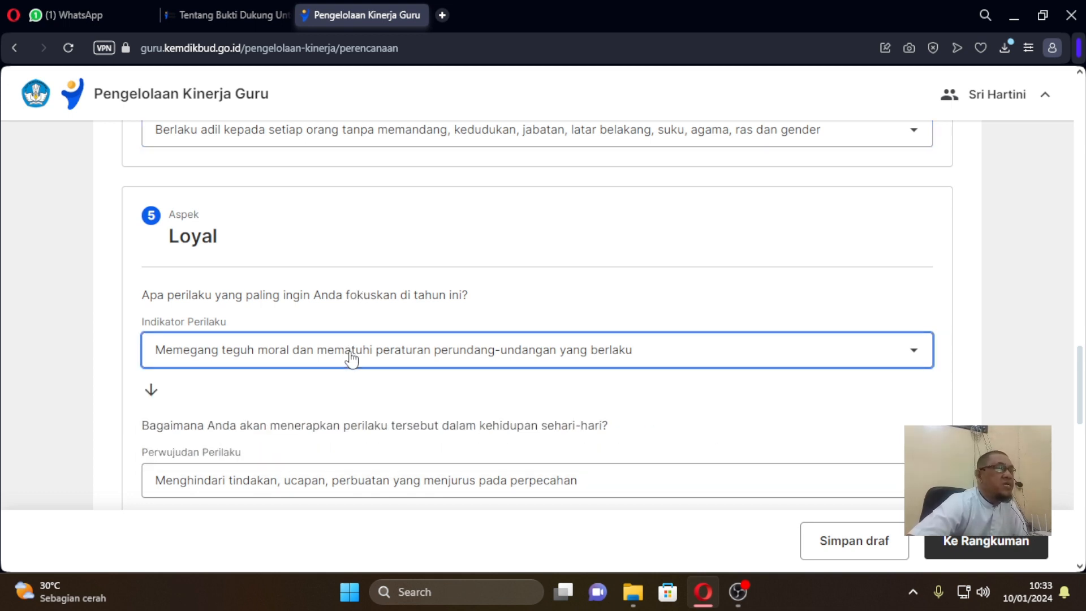
left_click(355, 346)
left_click(355, 346)
scroll(345, 300, "down", 4)
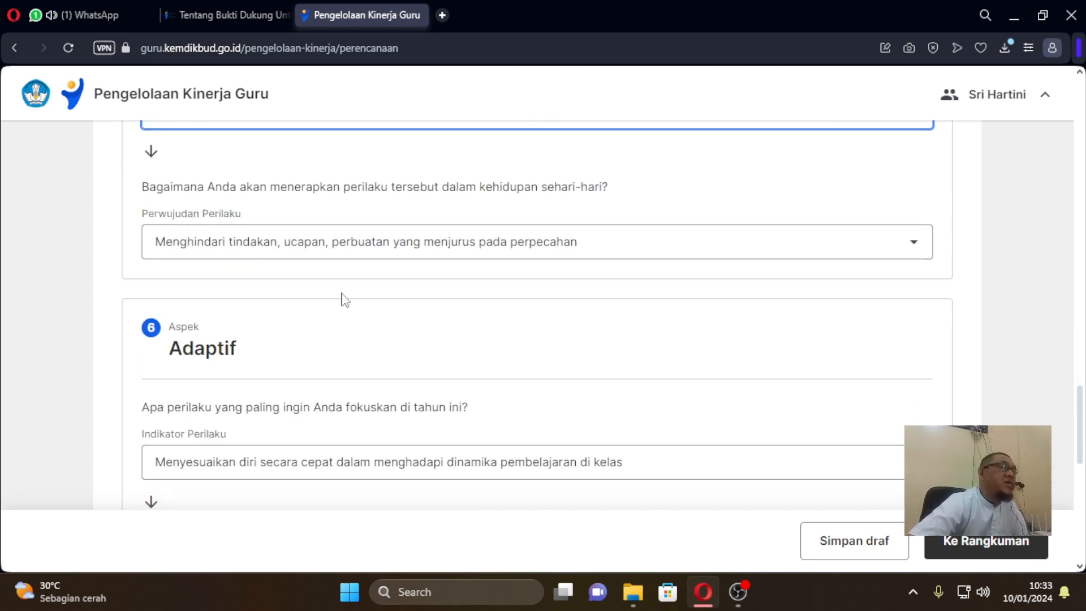
left_click(342, 257)
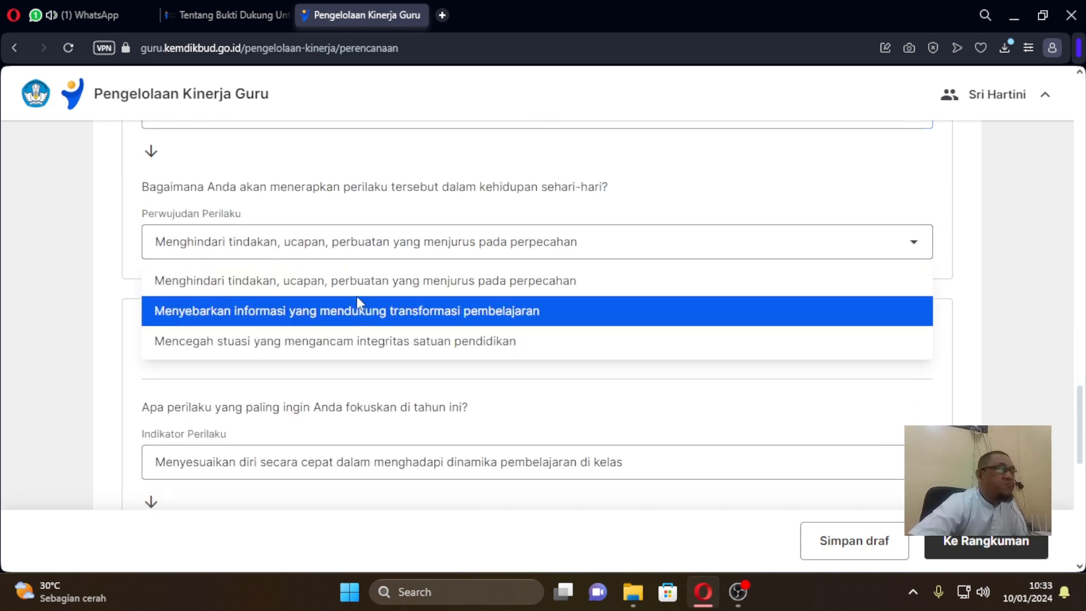
left_click(310, 252)
Review the Indikator Perilaku and Perwujudan Perilaku selections under the Adaptif aspect.
scroll(310, 335, "down", 3)
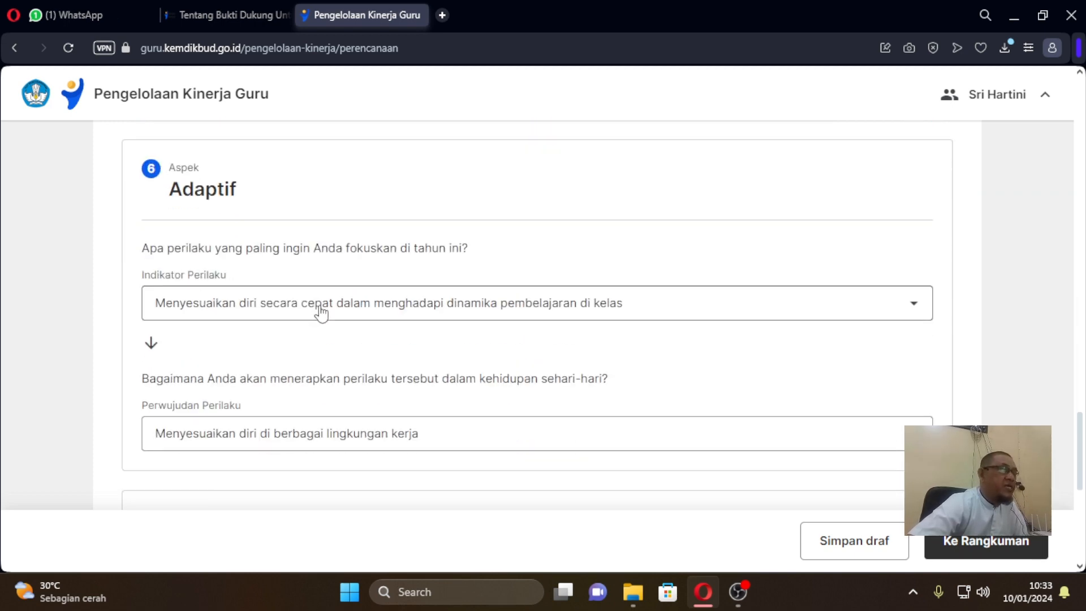
left_click(321, 312)
left_click(336, 311)
scroll(312, 281, "down", 4)
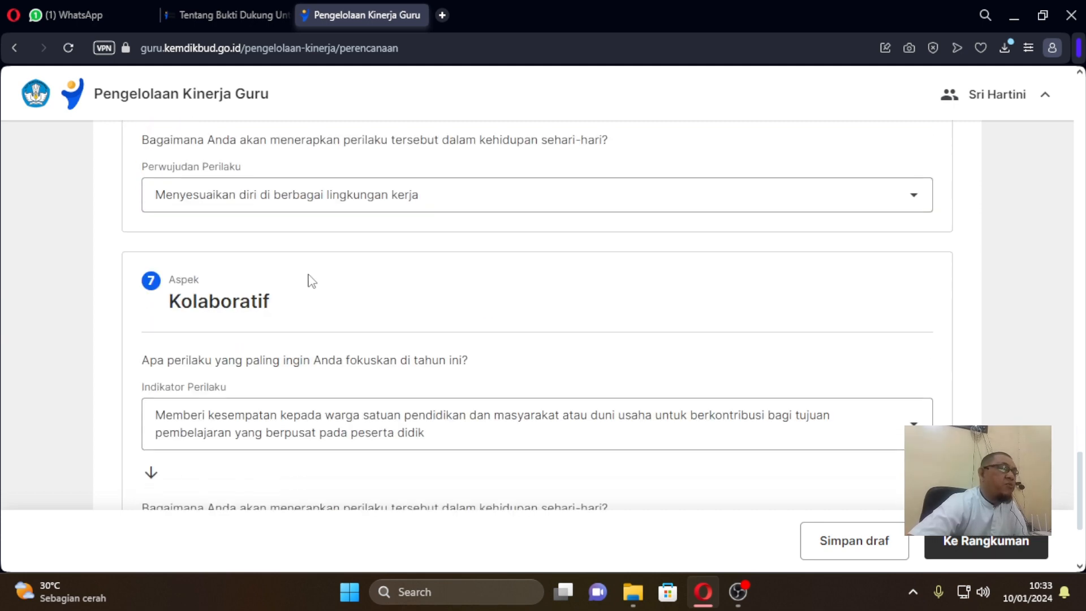
left_click(337, 210)
left_click(338, 223)
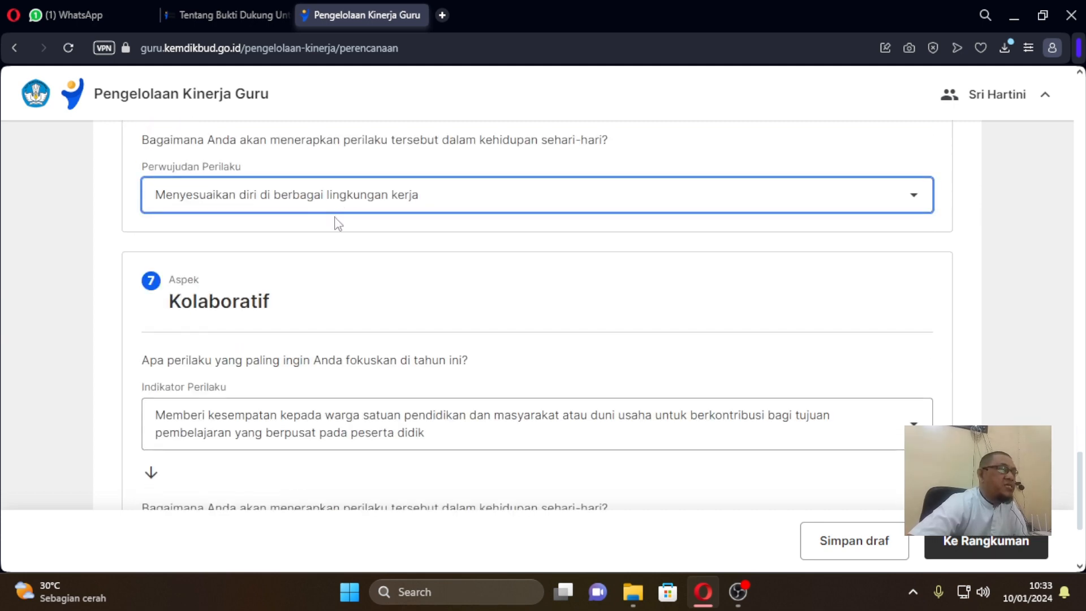
Check the Indikator Perilaku and Perwujudan Perilaku selections for the Kolaboratif aspect.
scroll(338, 222, "down", 3)
left_click(393, 294)
left_click(396, 294)
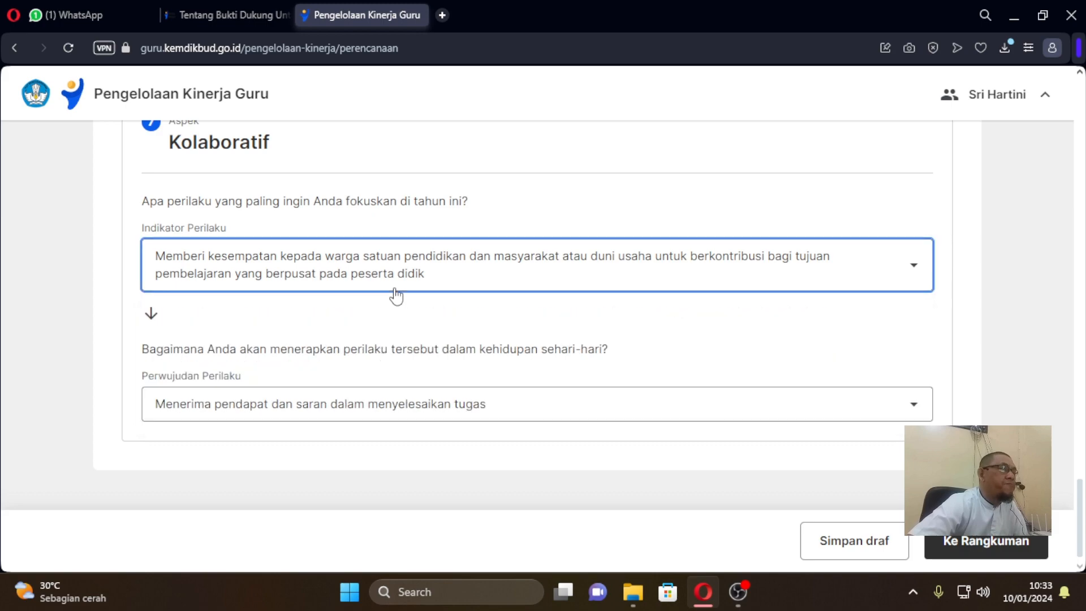
left_click(375, 402)
left_click(375, 402)
Recheck the Perilaku Kerja section from the Kolaboratif aspect back to the first one and proceed to the Rangkuman.
scroll(650, 310, "up", 4)
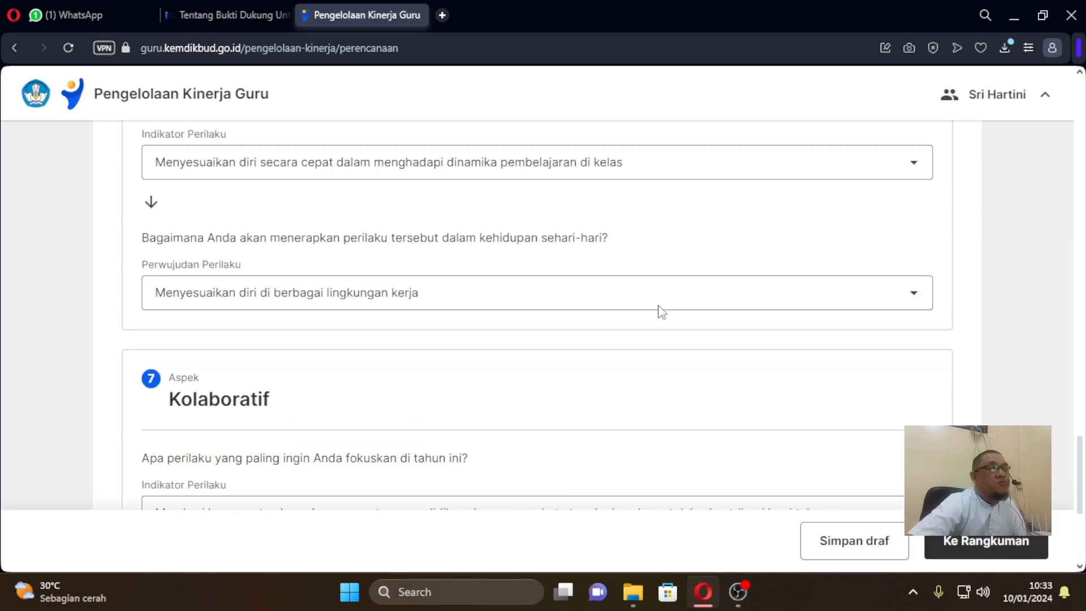
scroll(662, 311, "up", 20)
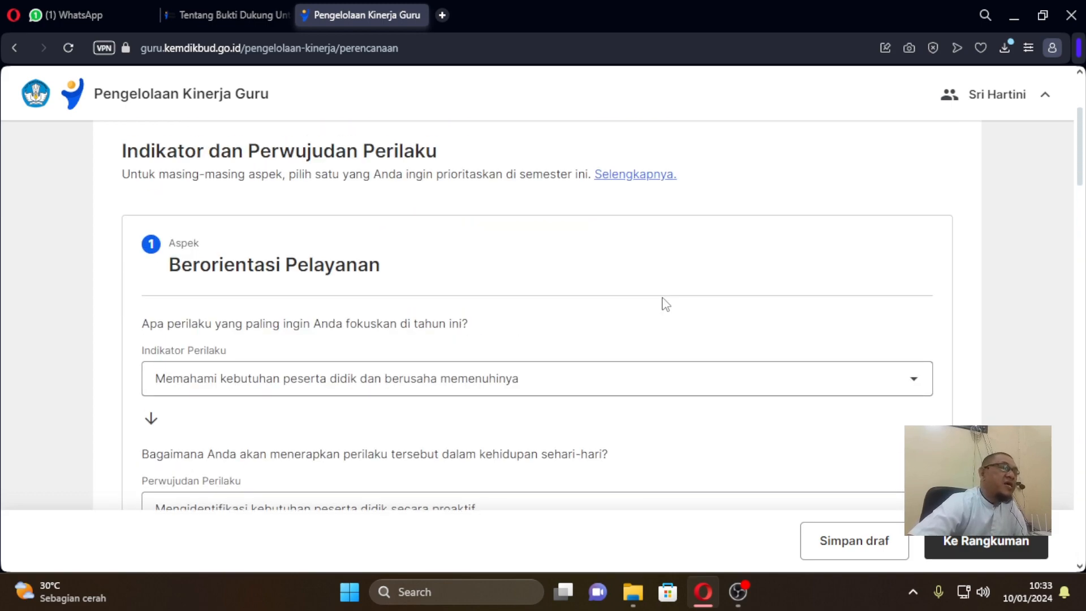
scroll(666, 304, "up", 3)
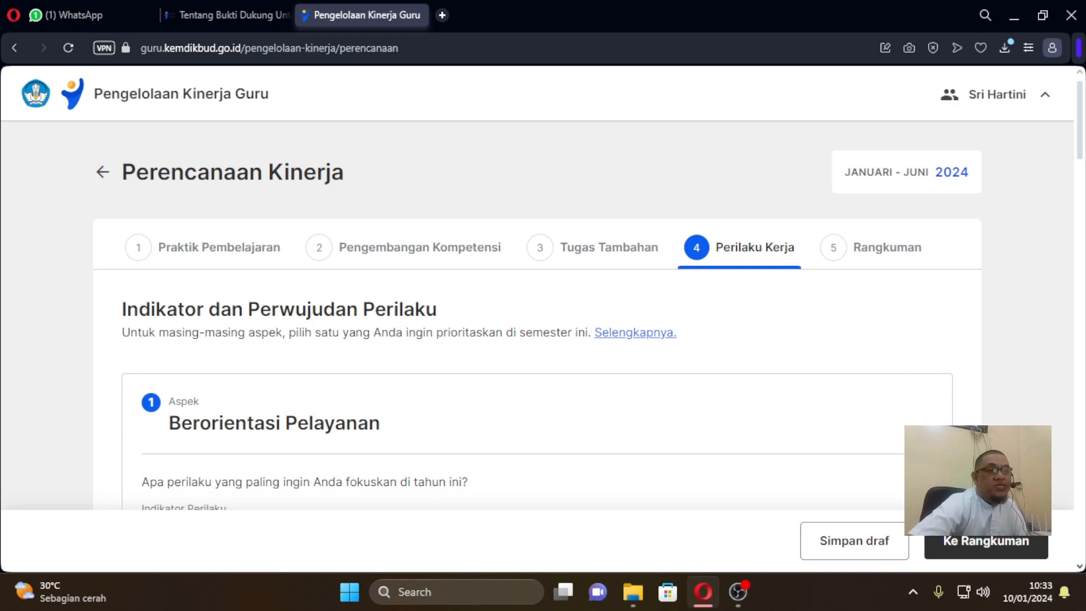
left_click(978, 544)
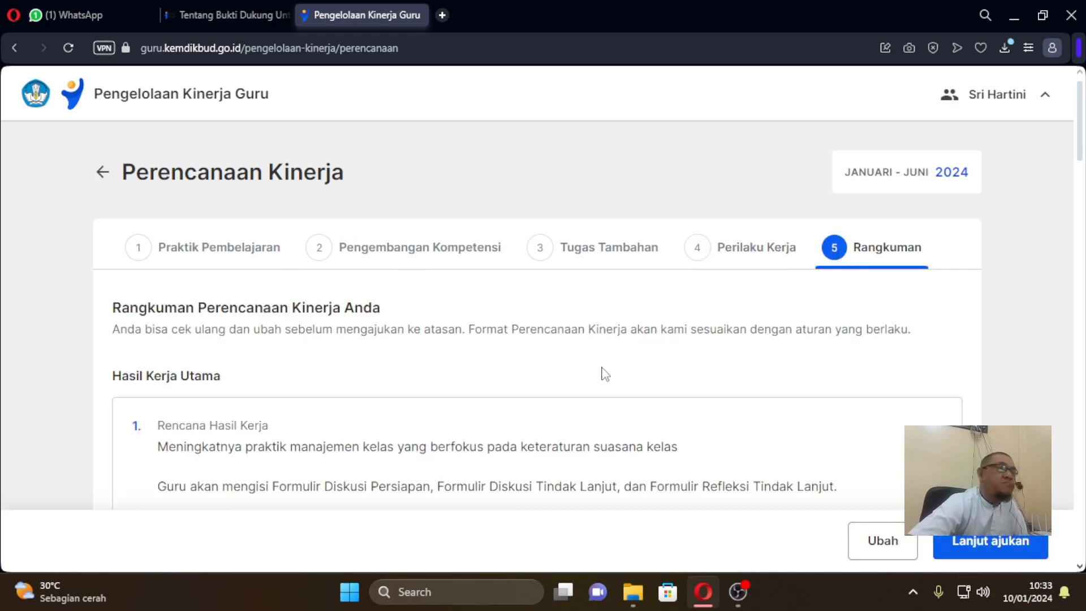
Review the five Hasil Kerja Utama entries in the Rangkuman, including their Target Kualitas, Bukti Dukung, Target Kuantitas and Target Waktu.
scroll(577, 260, "down", 5)
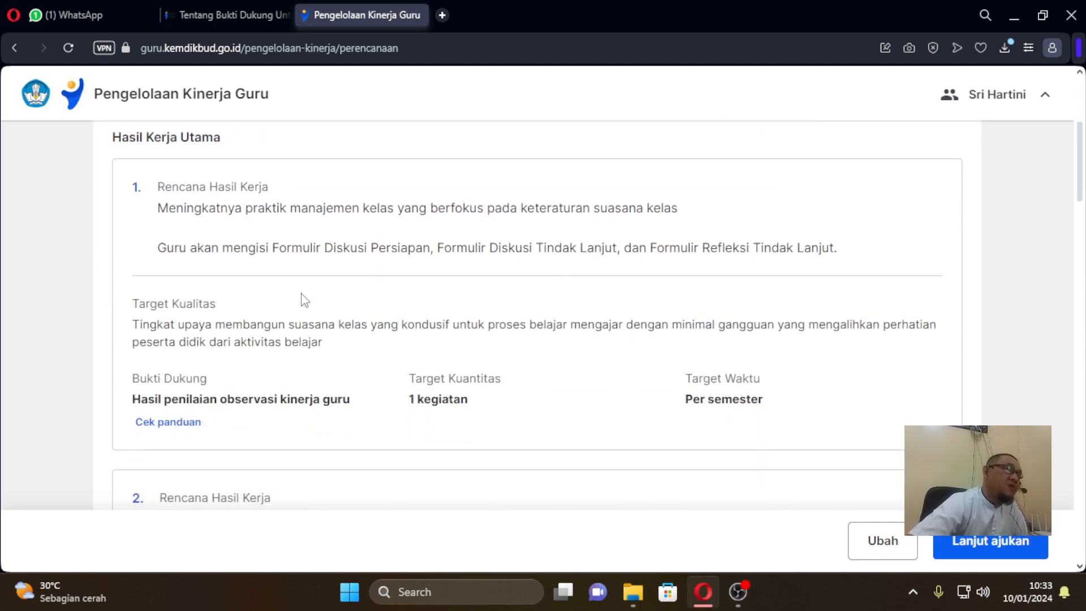
scroll(435, 266, "up", 4)
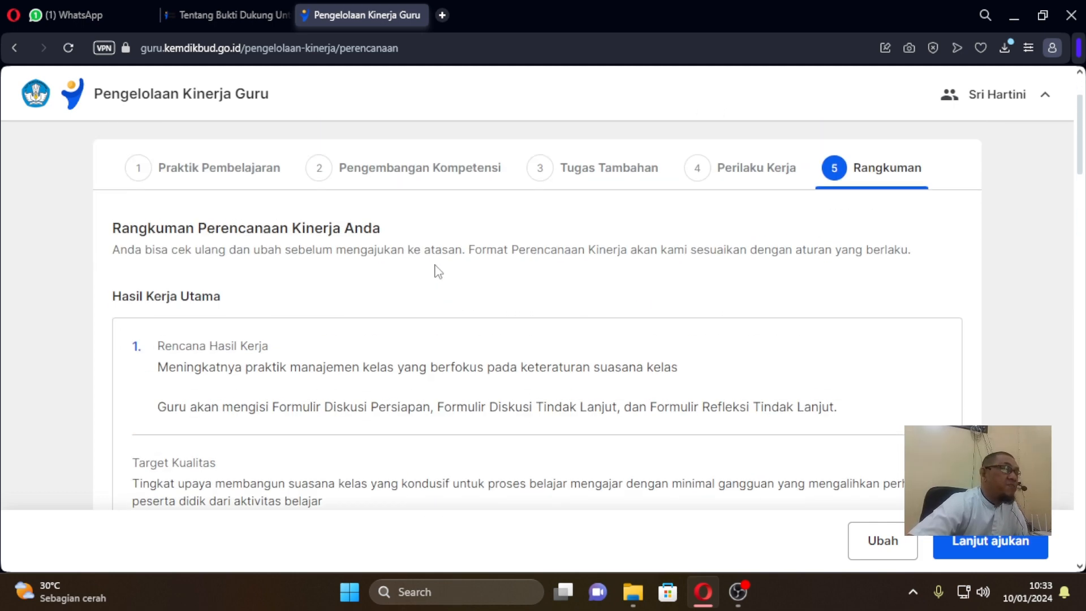
scroll(454, 247, "down", 4)
scroll(455, 241, "up", 3)
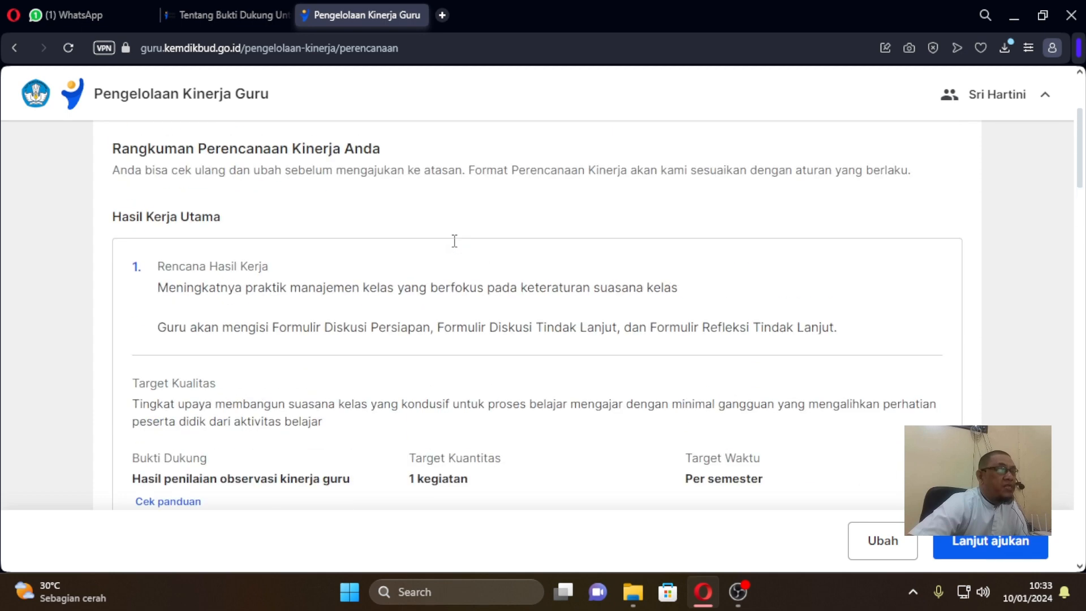
scroll(457, 249, "down", 10)
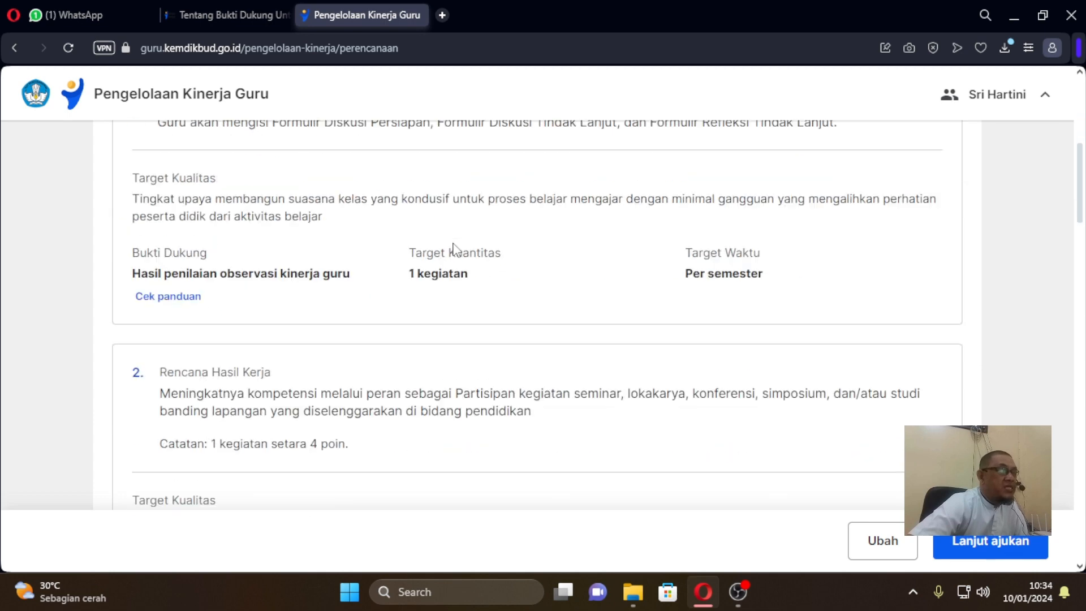
scroll(457, 249, "down", 1)
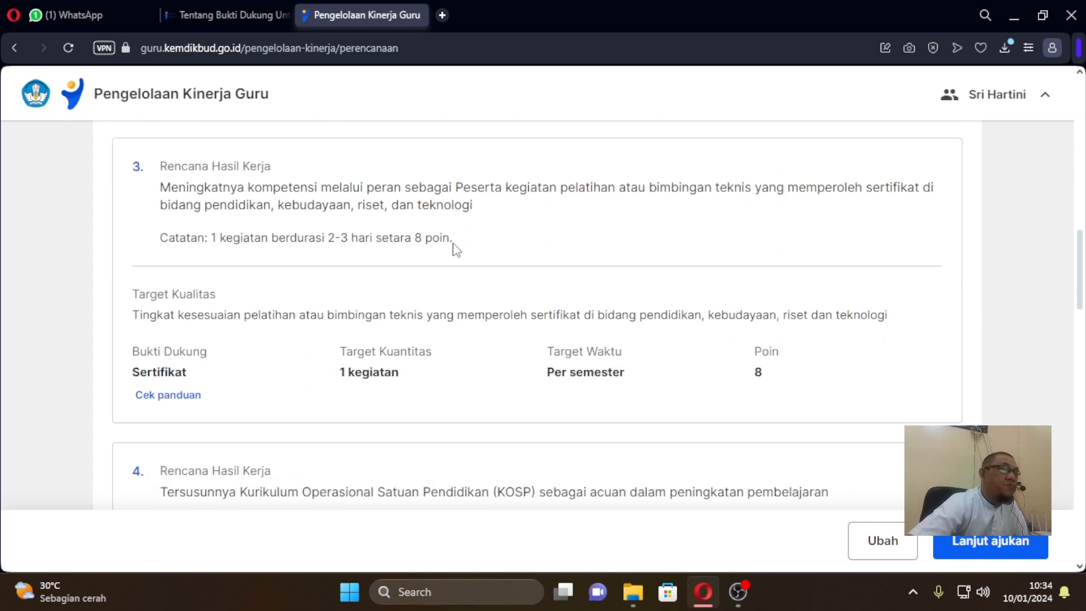
scroll(456, 245, "up", 9)
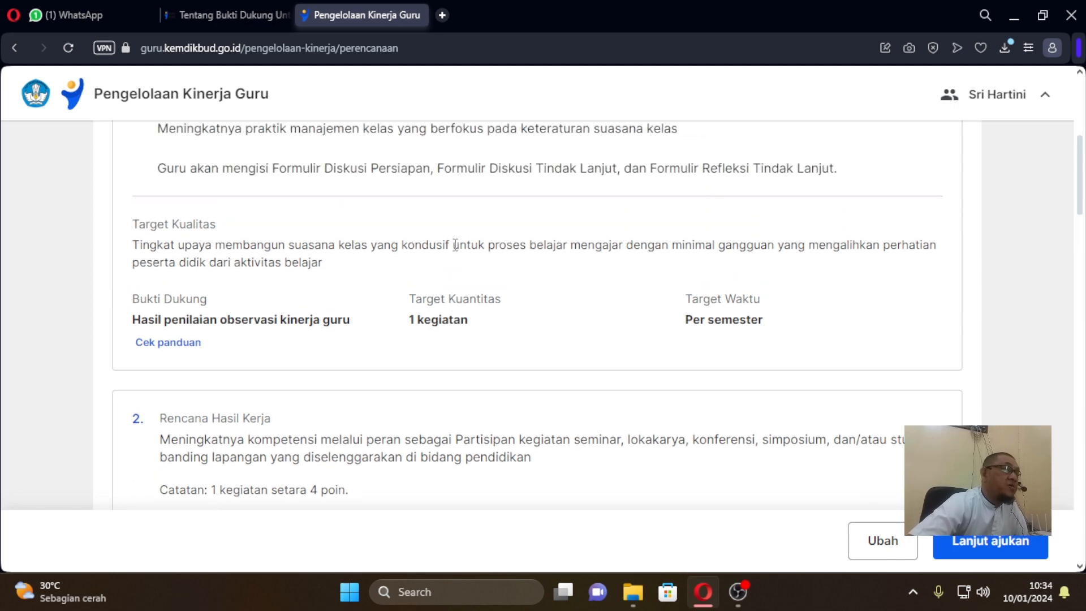
scroll(415, 306, "up", 3)
scroll(316, 311, "down", 10)
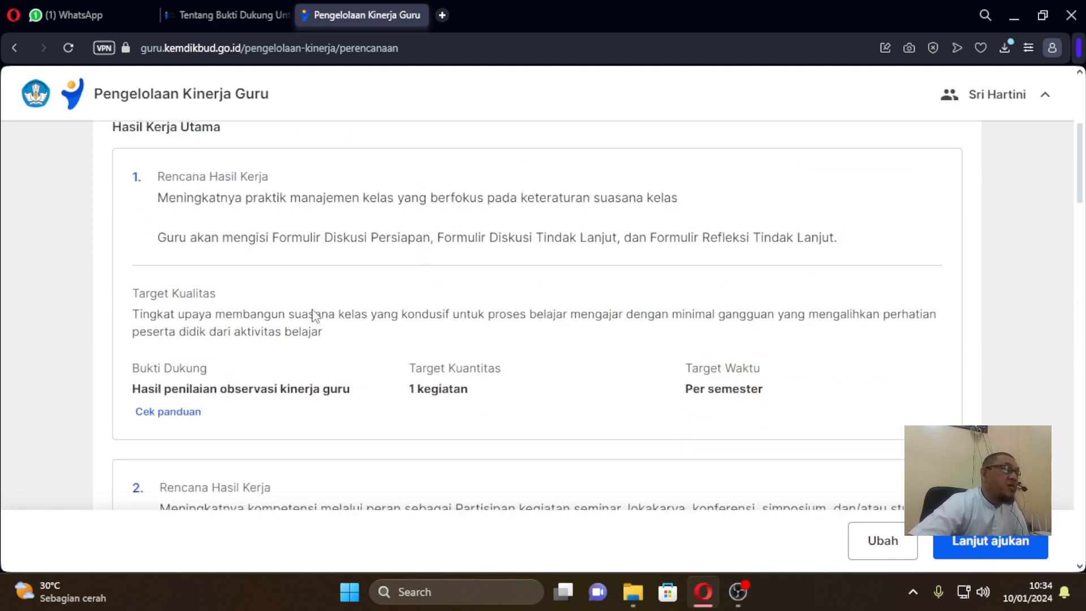
scroll(399, 339, "down", 4)
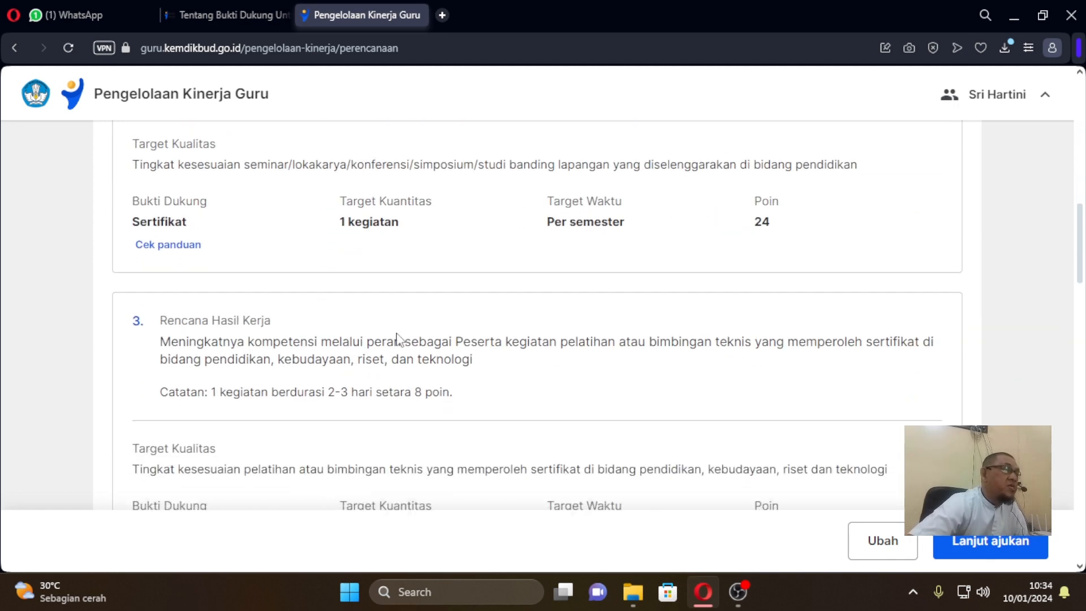
scroll(403, 339, "up", 3)
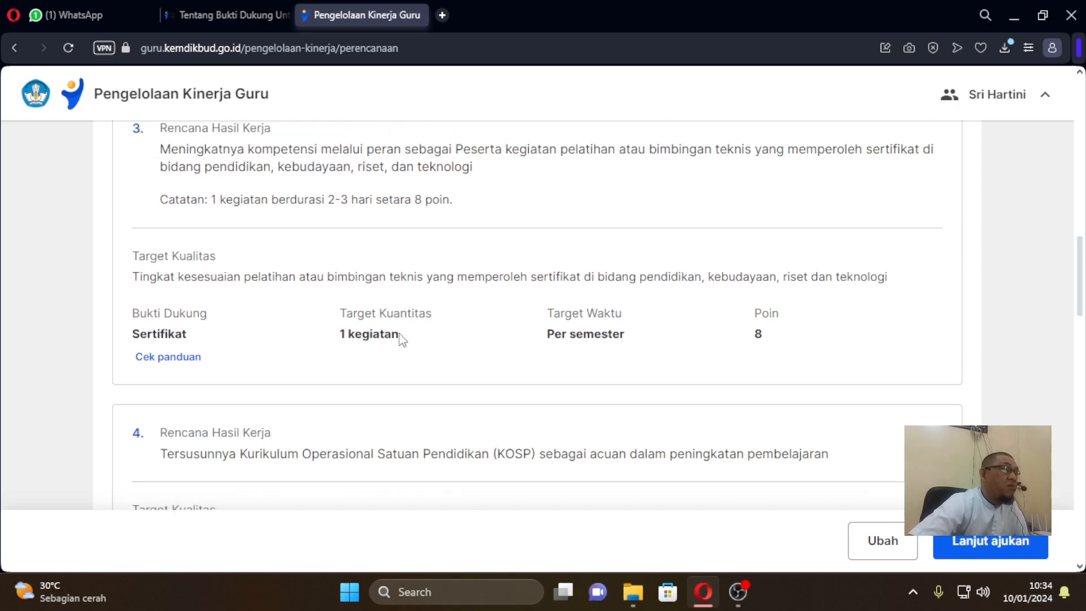
scroll(402, 340, "down", 5)
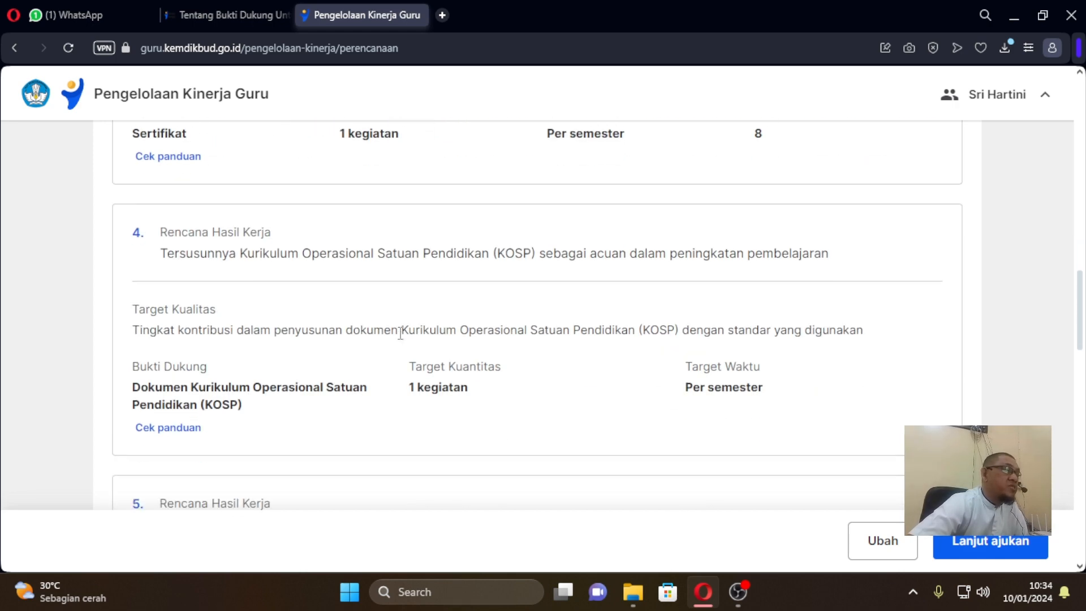
scroll(400, 334, "down", 4)
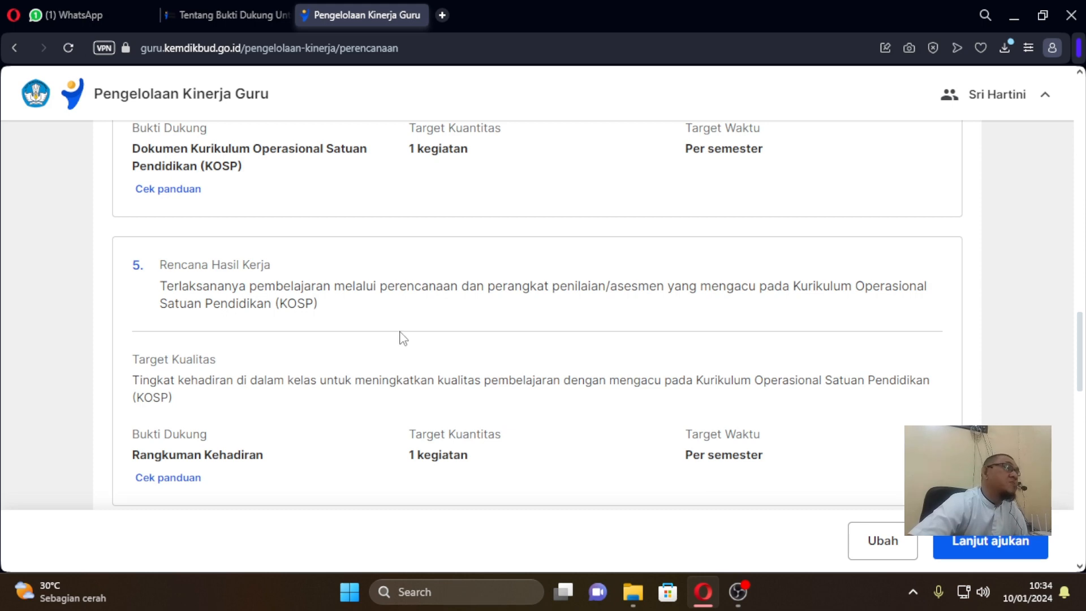
Examine the Hasil Kerja Tambahan entry and the Perilaku Kerja table, and recheck the Rangkuman back to its beginning.
scroll(402, 338, "down", 3)
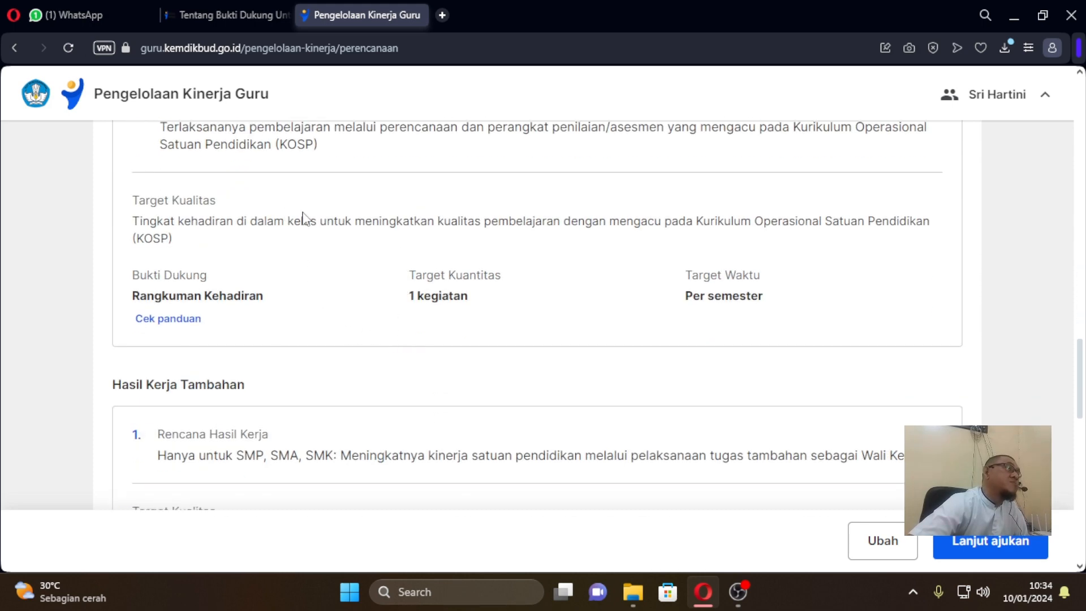
scroll(396, 223, "down", 5)
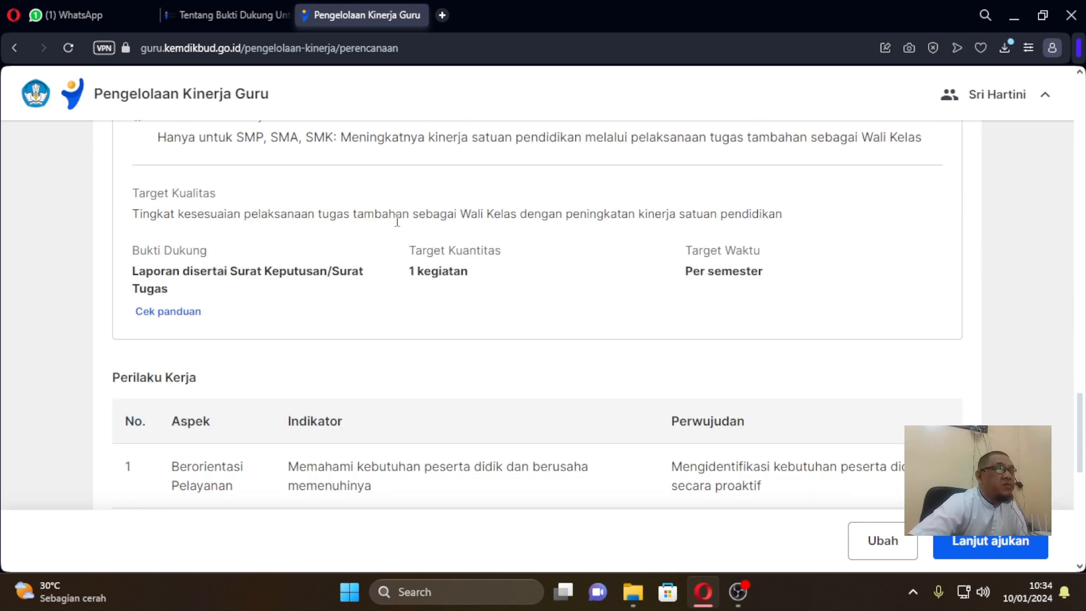
scroll(397, 222, "down", 5)
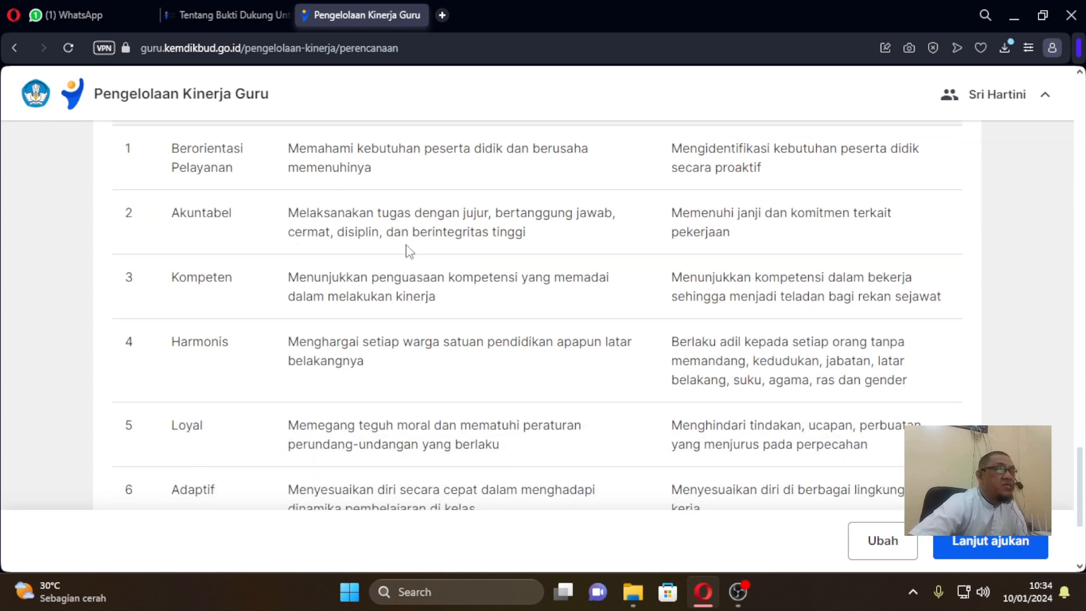
scroll(410, 251, "down", 3)
scroll(622, 333, "up", 8)
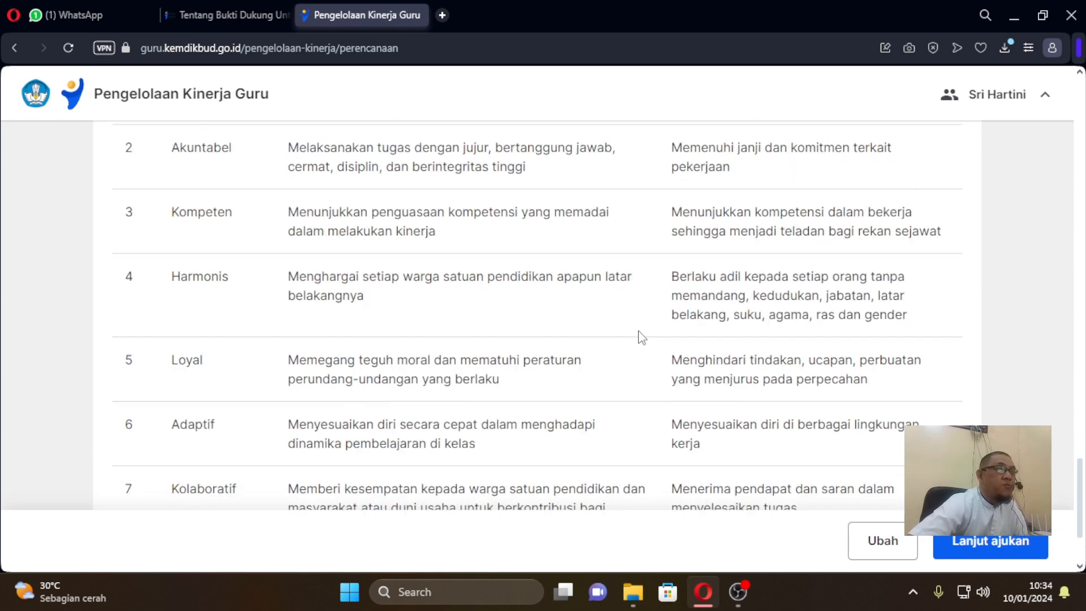
scroll(652, 334, "up", 4)
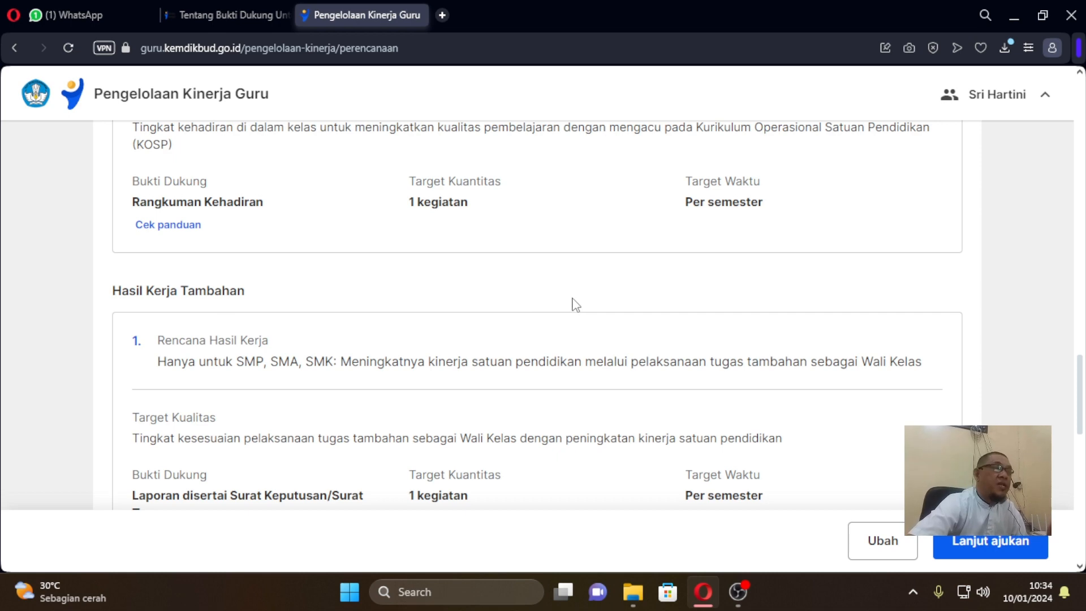
scroll(507, 306, "up", 8)
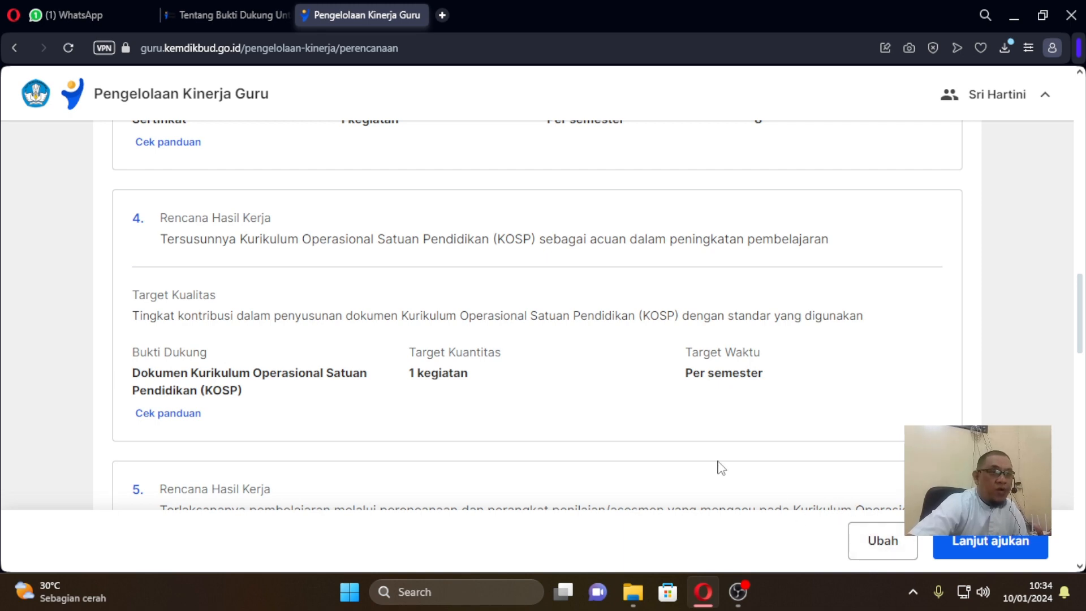
scroll(717, 468, "up", 12)
scroll(717, 470, "up", 10)
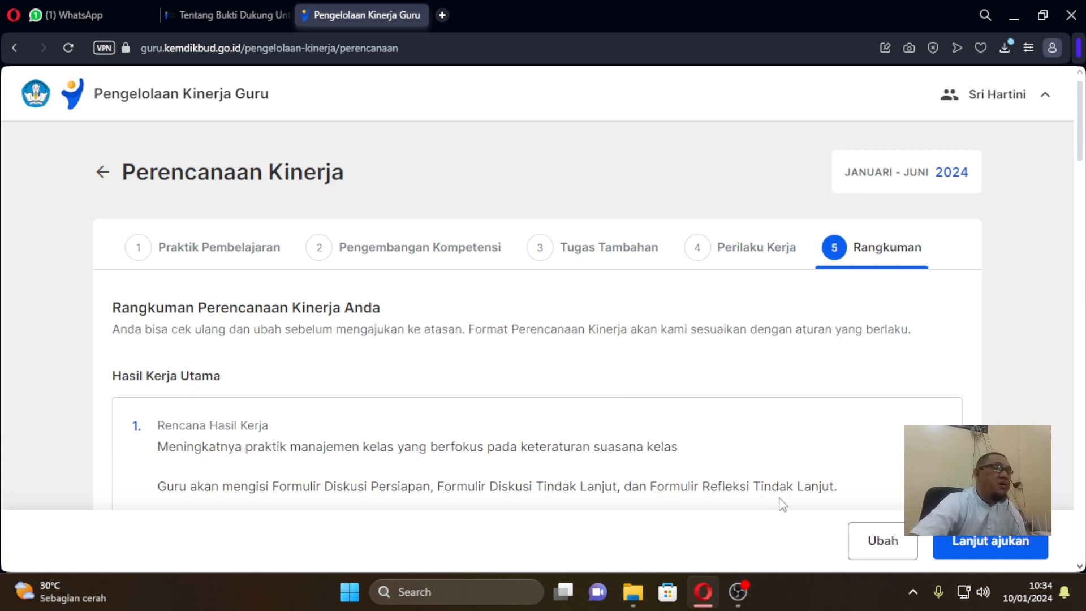
Reopen the Perencanaan Kinerja for changes, save it as a draft without submitting, and exit to the Pengelolaan Kinerja overview.
left_click(869, 545)
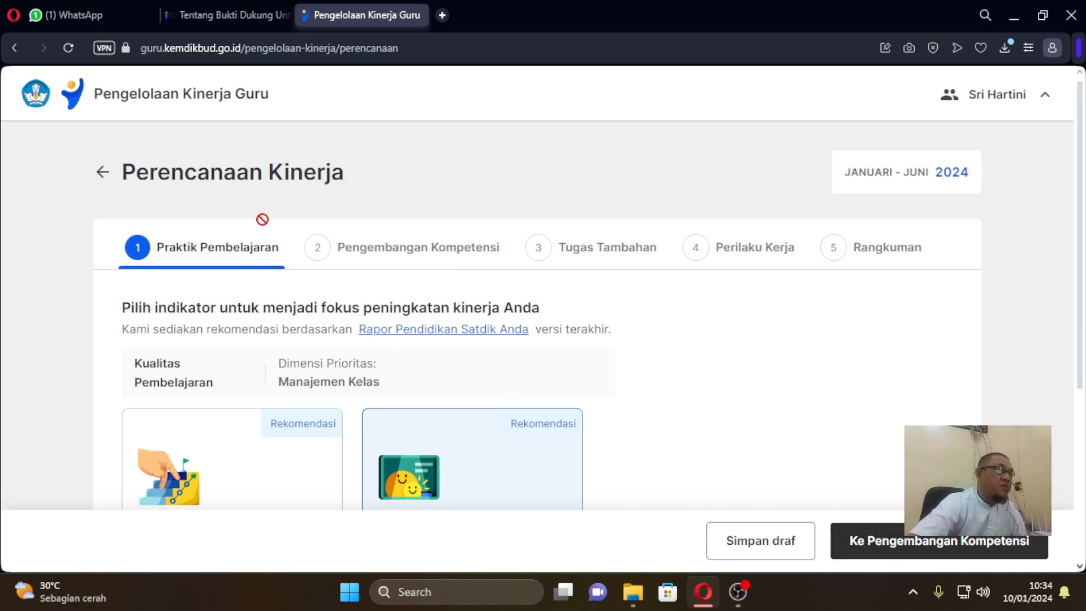
left_click(100, 175)
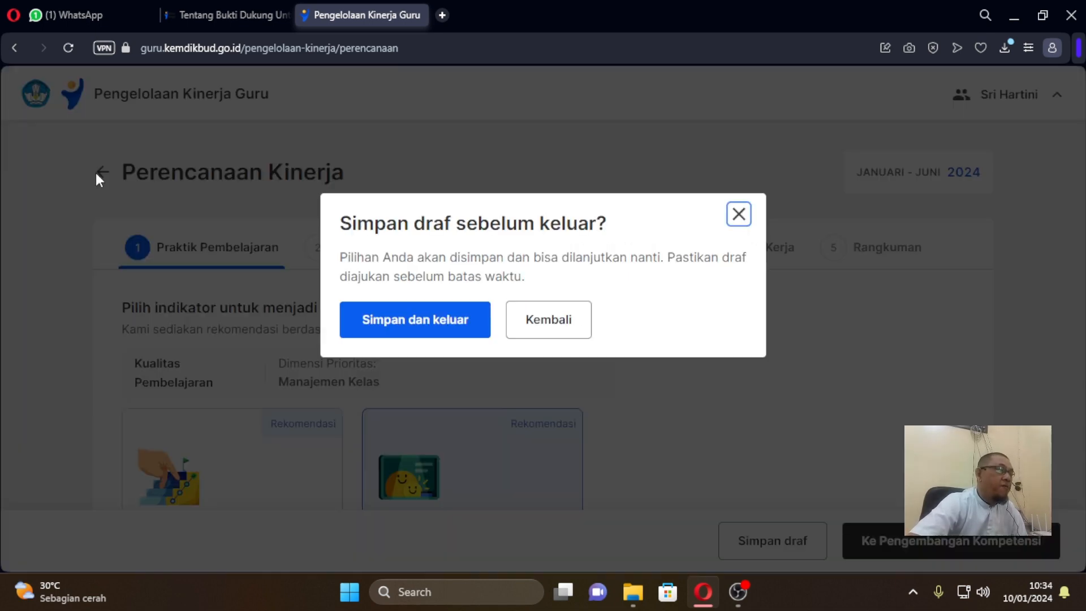
left_click(413, 313)
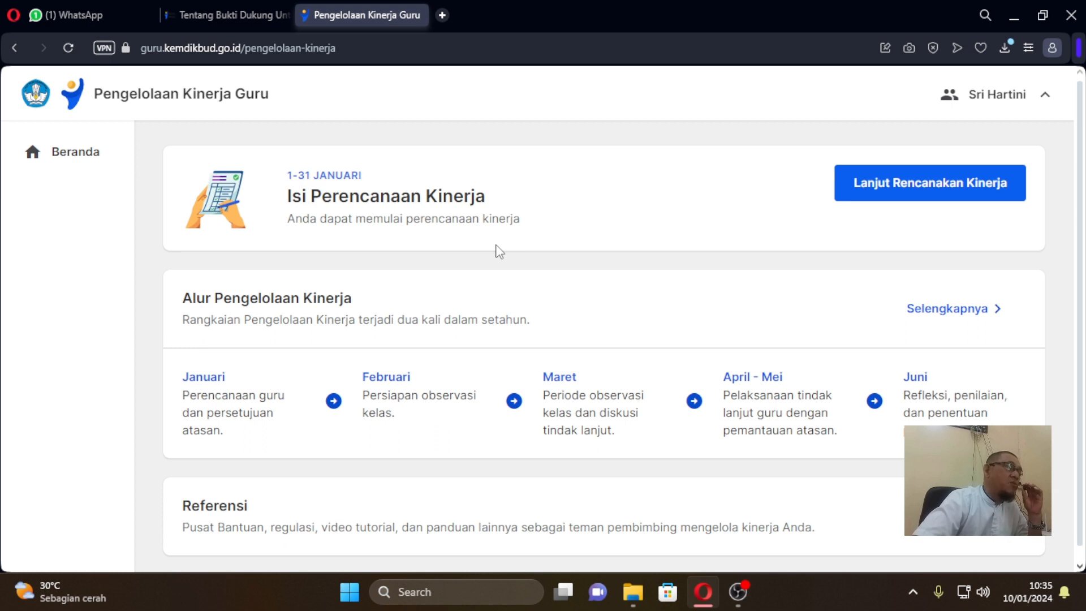
scroll(504, 249, "down", 1)
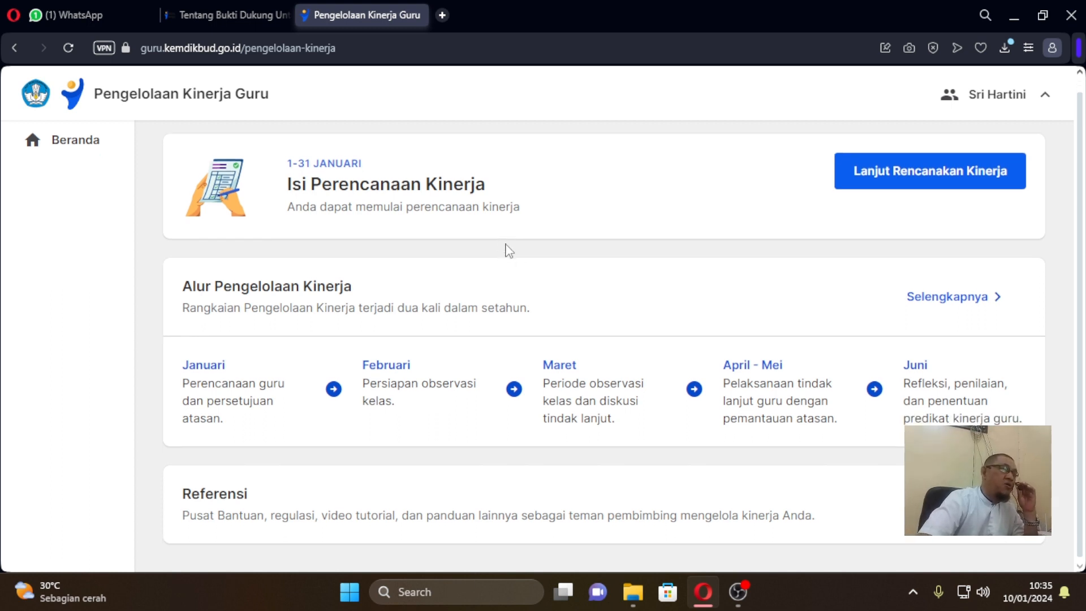